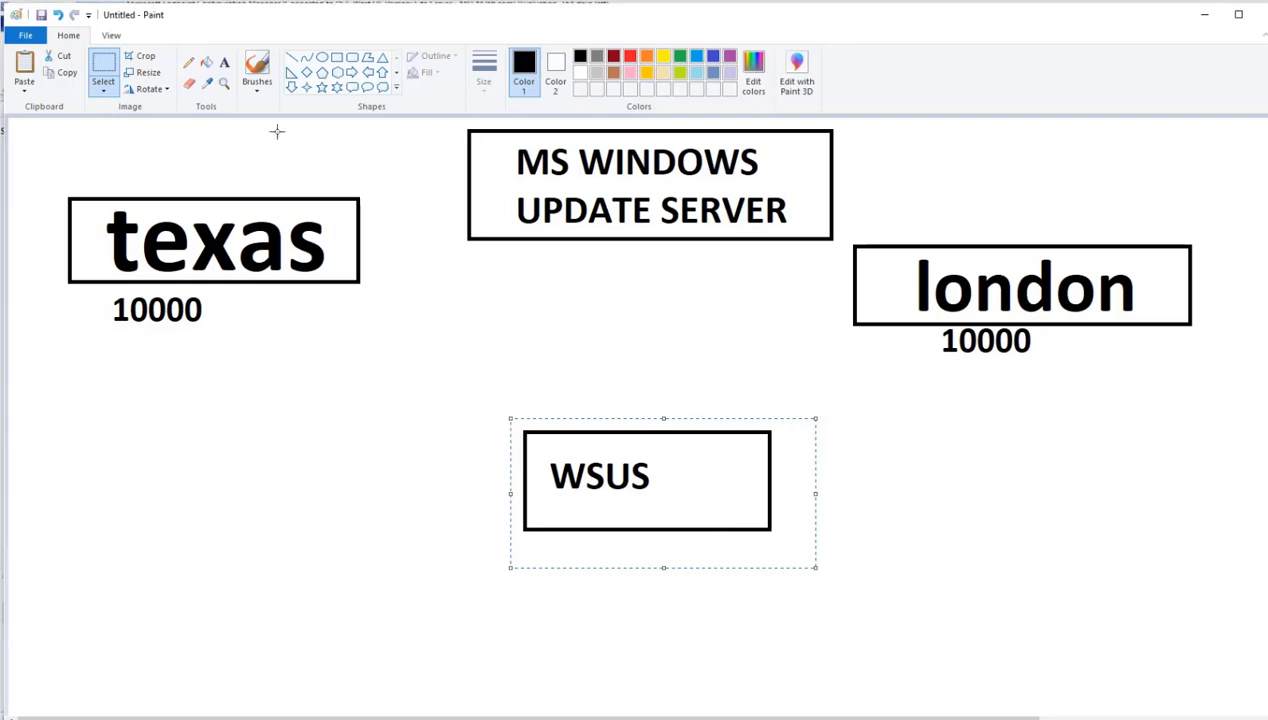
# - Draw a rectangle below the texas box, level with WSUS, and label it MECM
pyautogui.click(337, 58)
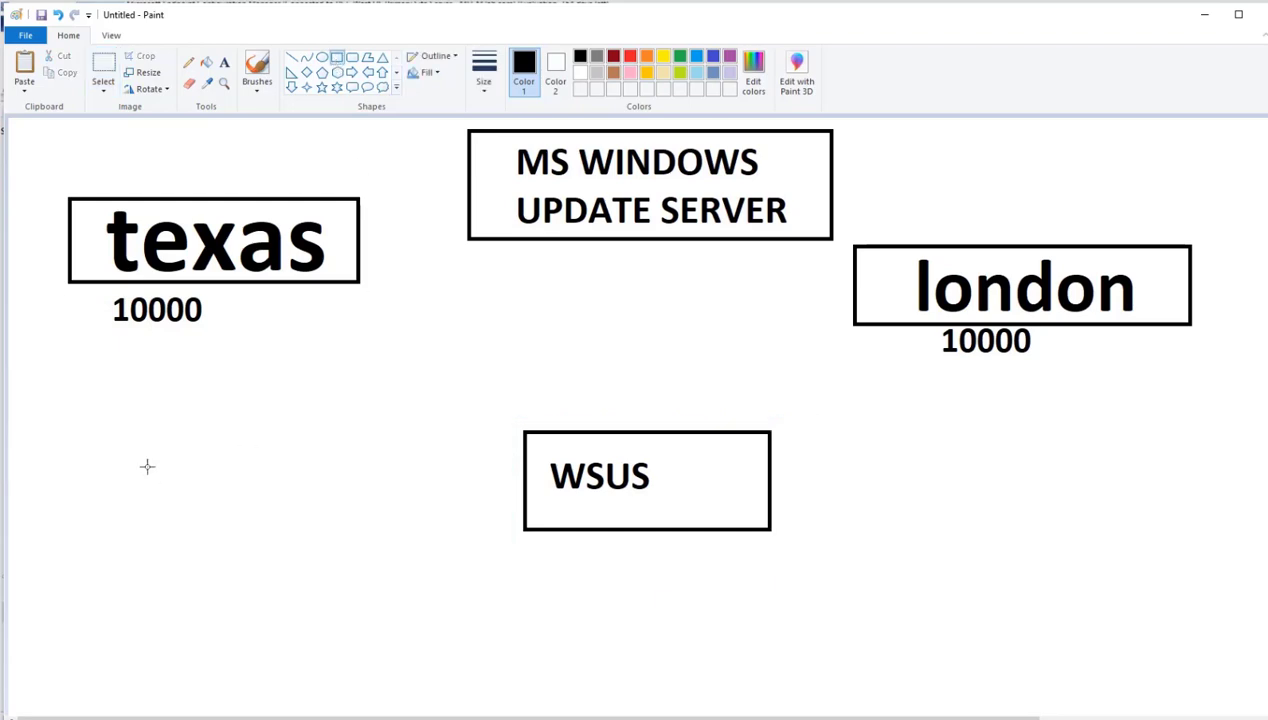
pyautogui.moveTo(49, 441)
pyautogui.mouseDown()
pyautogui.moveTo(150, 538)
pyautogui.moveTo(221, 540)
pyautogui.mouseUp()
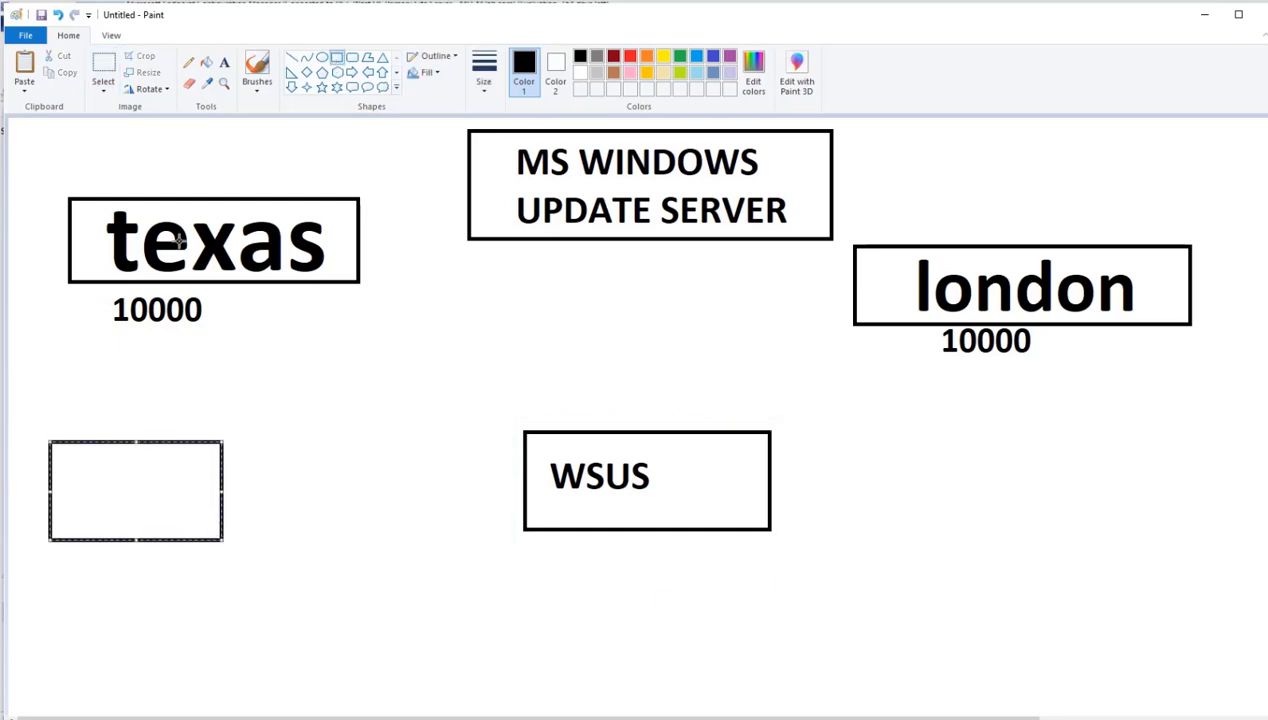
pyautogui.click(224, 62)
pyautogui.click(72, 466)
pyautogui.write('MECM')
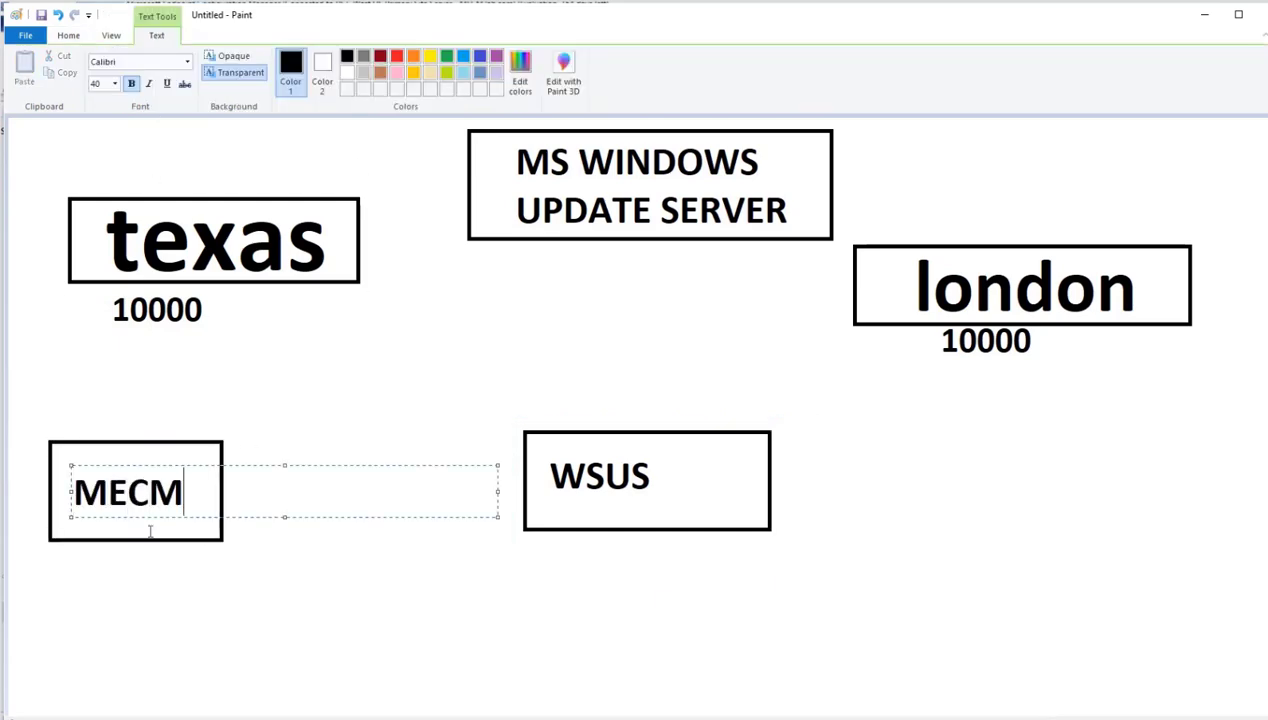
pyautogui.click(150, 530)
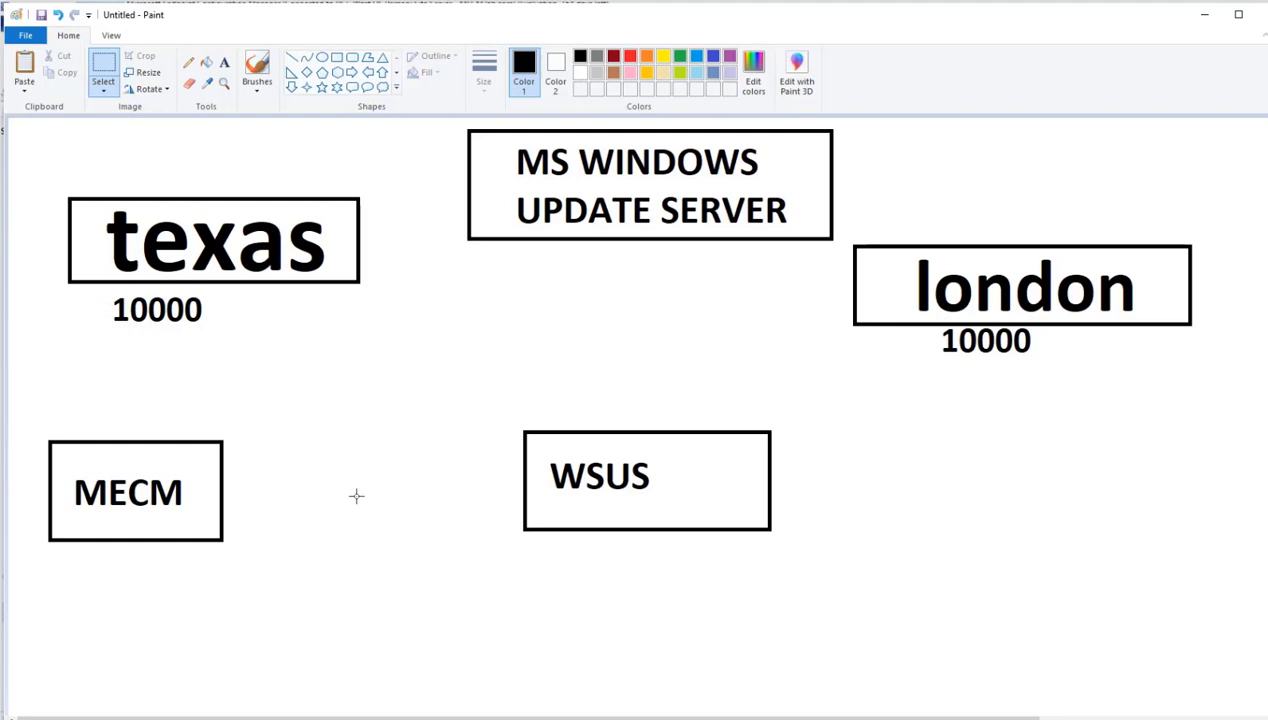
# - Place the SUP ellipse between the MECM and WSUS boxes and connect it to both with straight lines
pyautogui.hotkey('ctrl', 'v')
pyautogui.moveTo(102, 231); pyautogui.dragTo(347, 510)
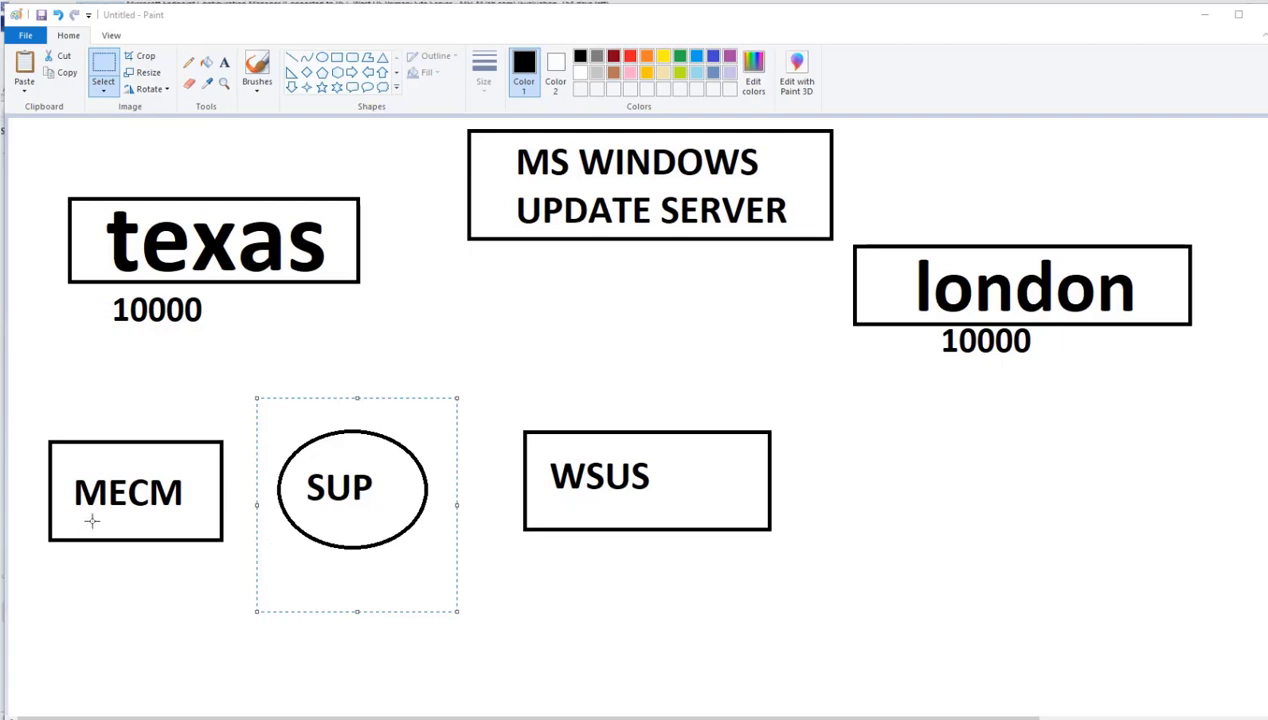
pyautogui.click(291, 57)
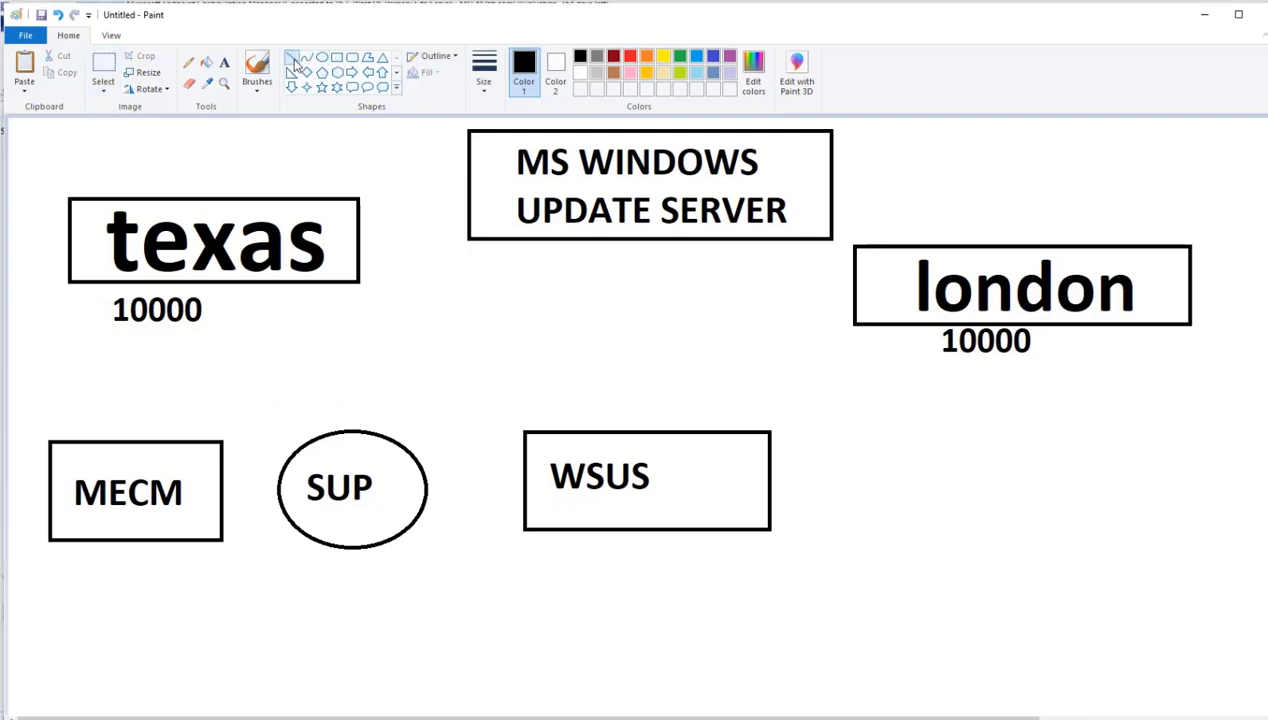
pyautogui.moveTo(519, 517); pyautogui.dragTo(413, 524)
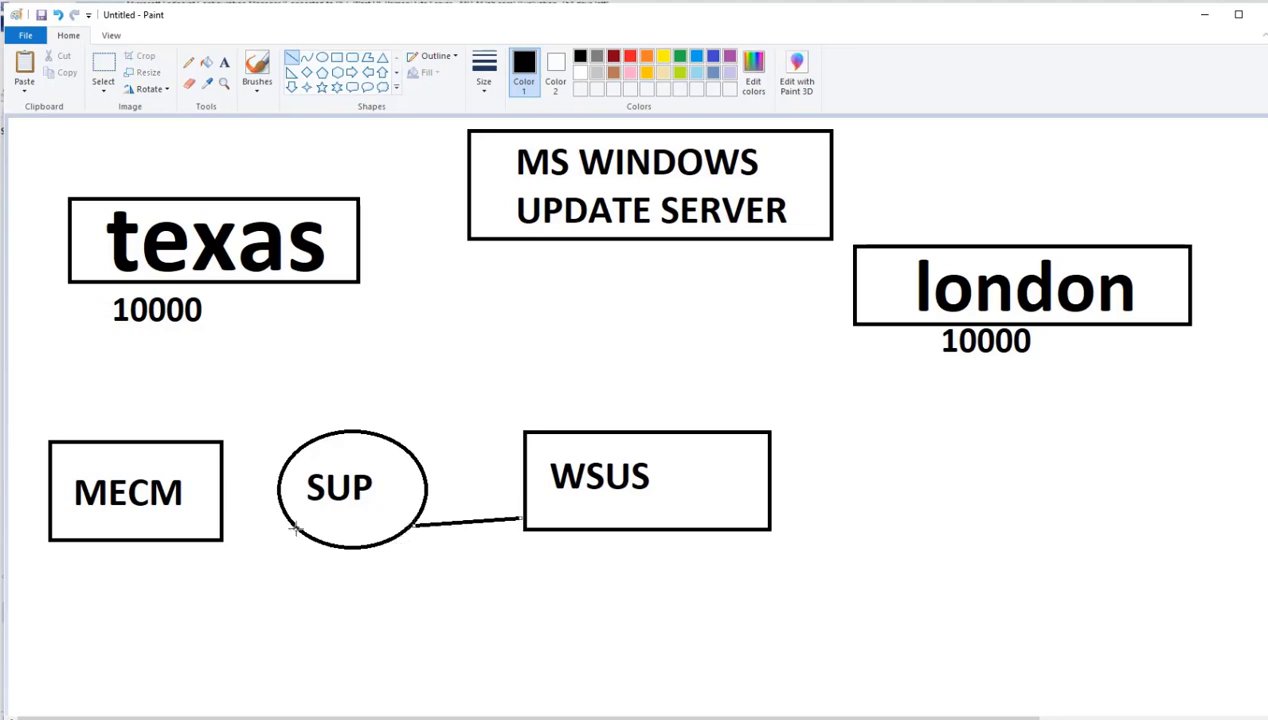
pyautogui.moveTo(295, 529); pyautogui.dragTo(222, 512)
pyautogui.click(98, 430)
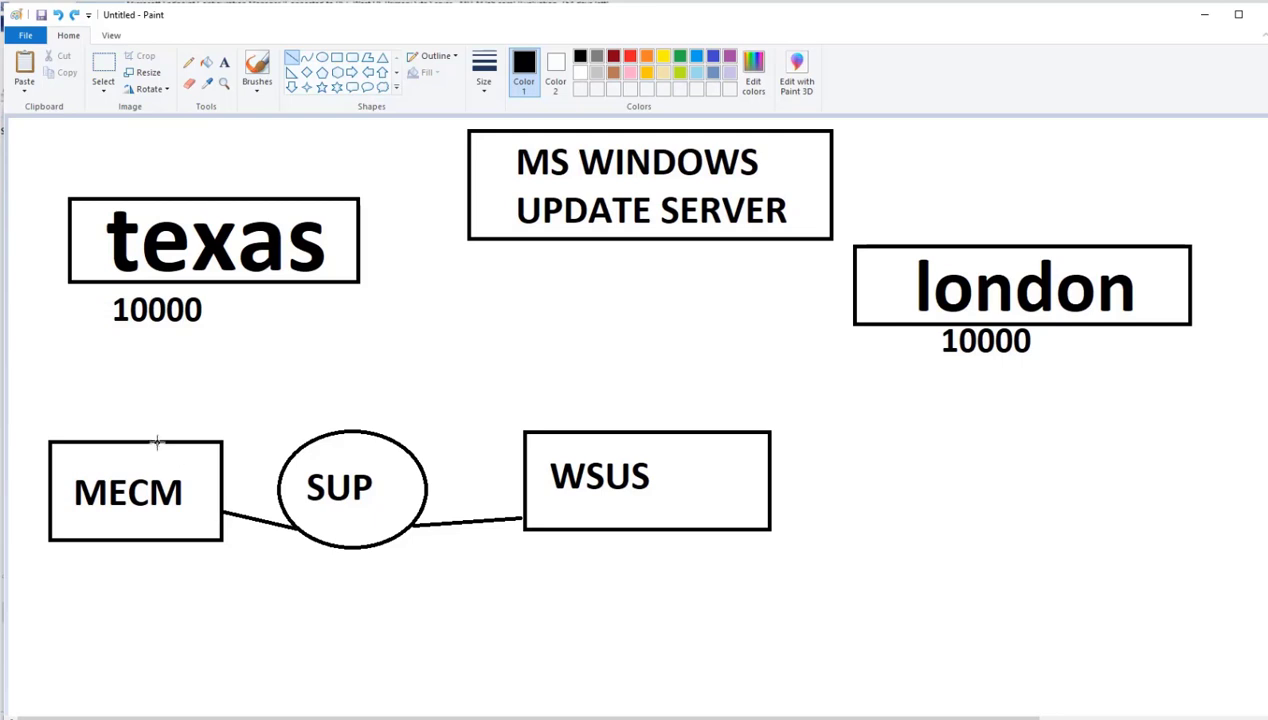
# - Draw connecting lines from MECM towards texas and london, and from MS WINDOWS UPDATE SERVER to WSUS
pyautogui.moveTo(144, 440); pyautogui.dragTo(168, 353)
pyautogui.moveTo(844, 327)
pyautogui.mouseDown()
pyautogui.moveTo(243, 410)
pyautogui.moveTo(146, 438)
pyautogui.mouseUp()
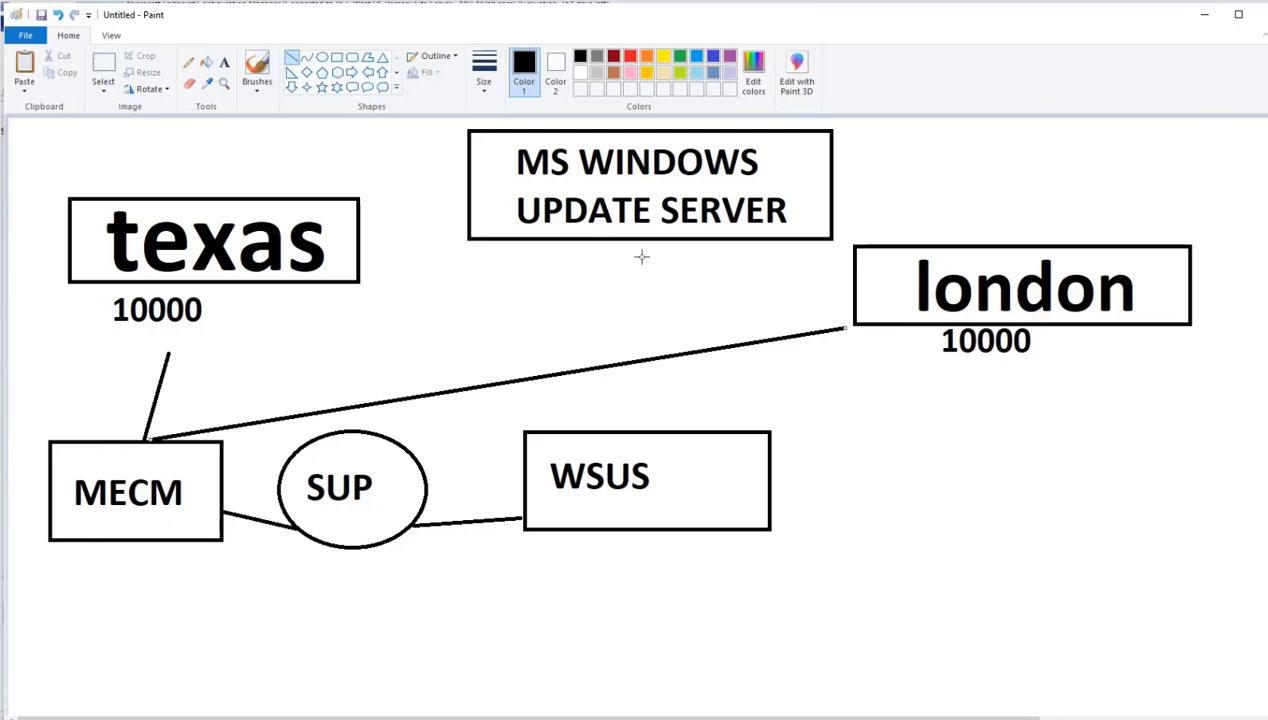
pyautogui.moveTo(641, 257)
pyautogui.mouseDown()
pyautogui.moveTo(662, 438)
pyautogui.moveTo(642, 418)
pyautogui.mouseUp()
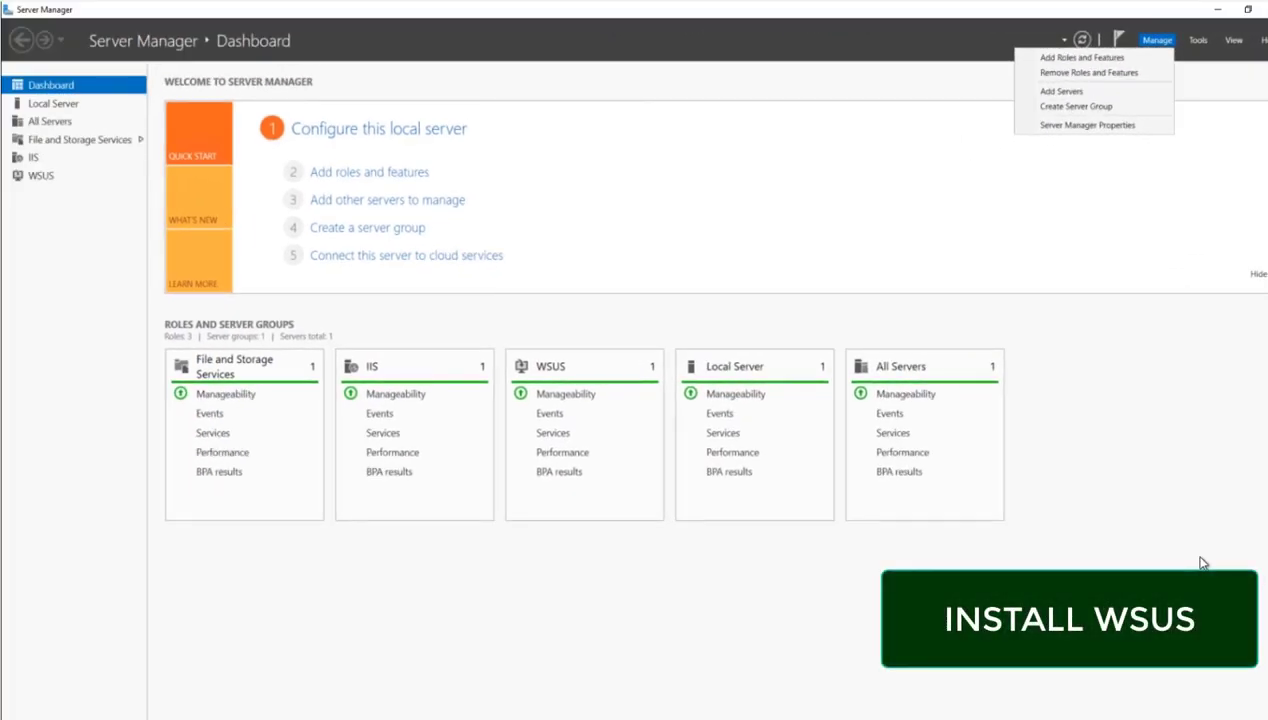
# - In Server Manager, start adding roles as a role-based installation on MECM.lab.com and examine the available server roles
pyautogui.click(931, 386)
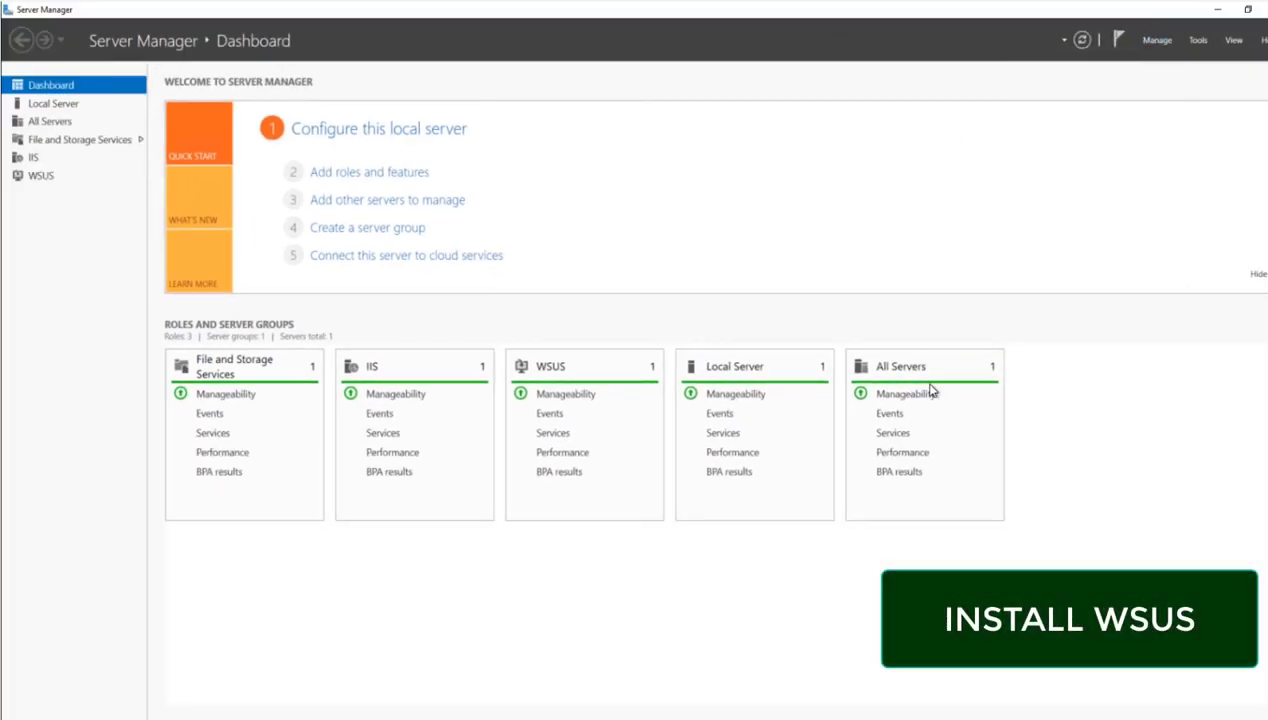
pyautogui.click(1144, 42)
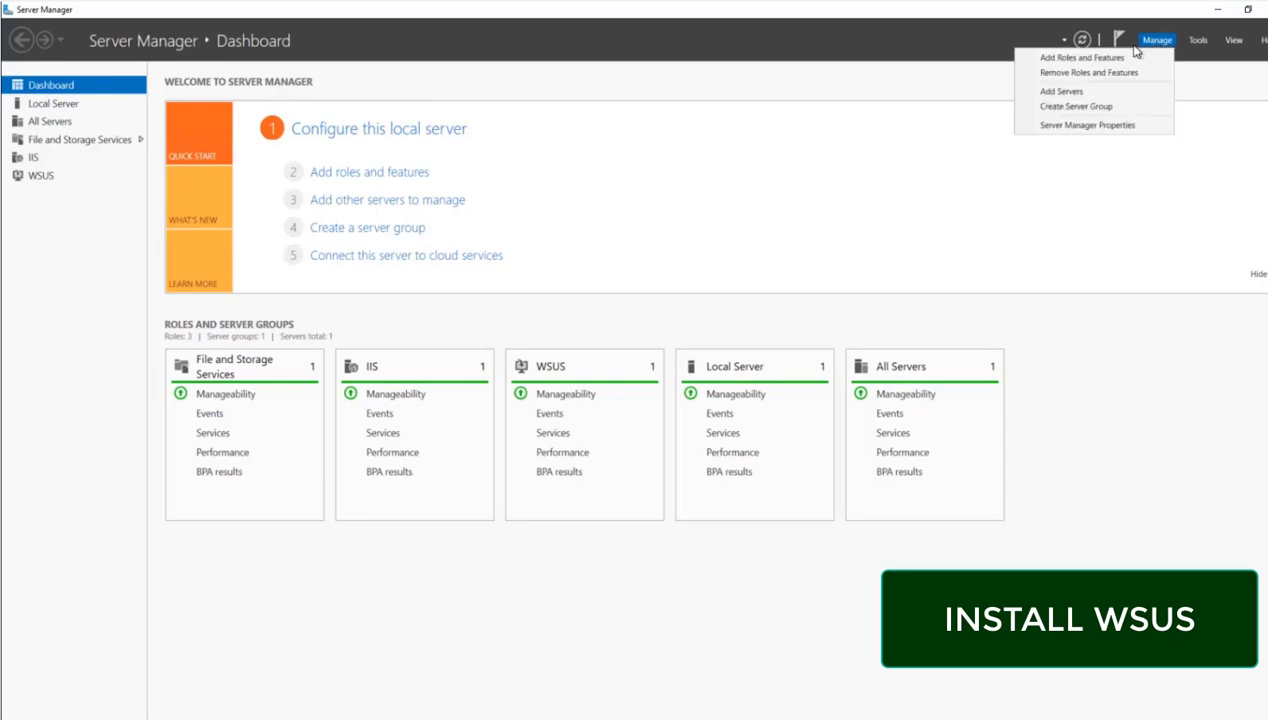
pyautogui.click(1042, 58)
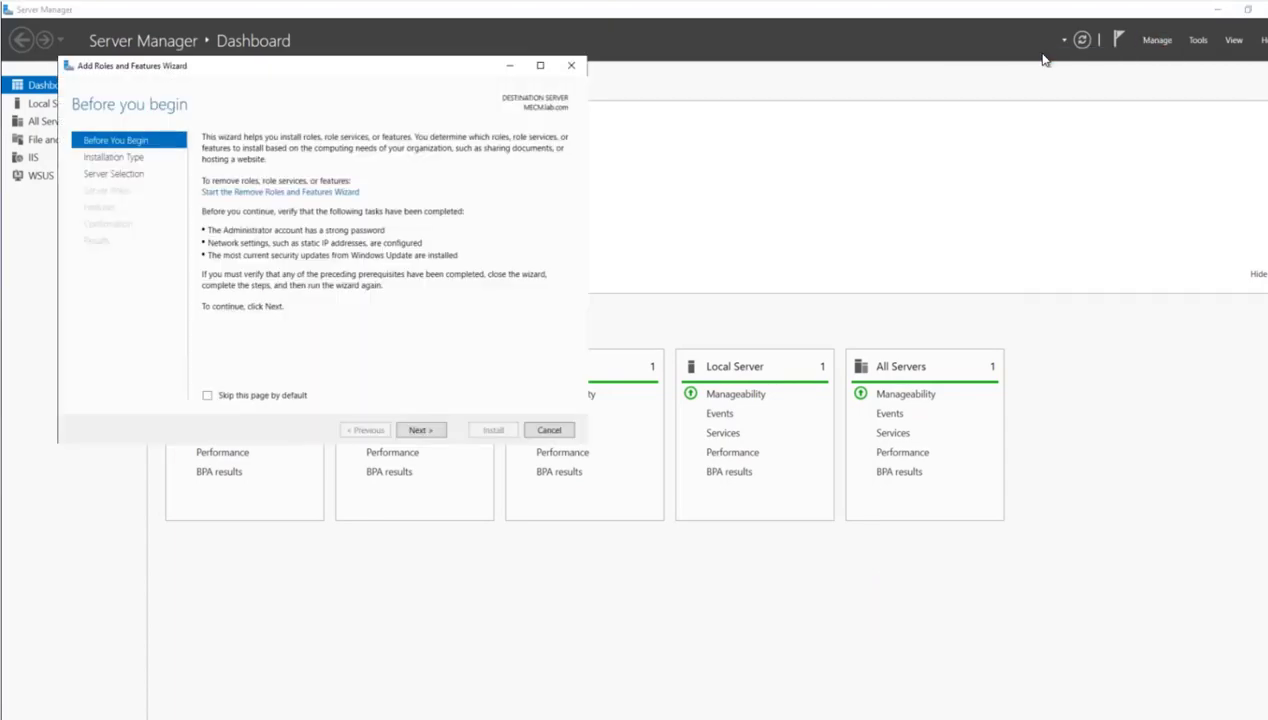
pyautogui.click(418, 431)
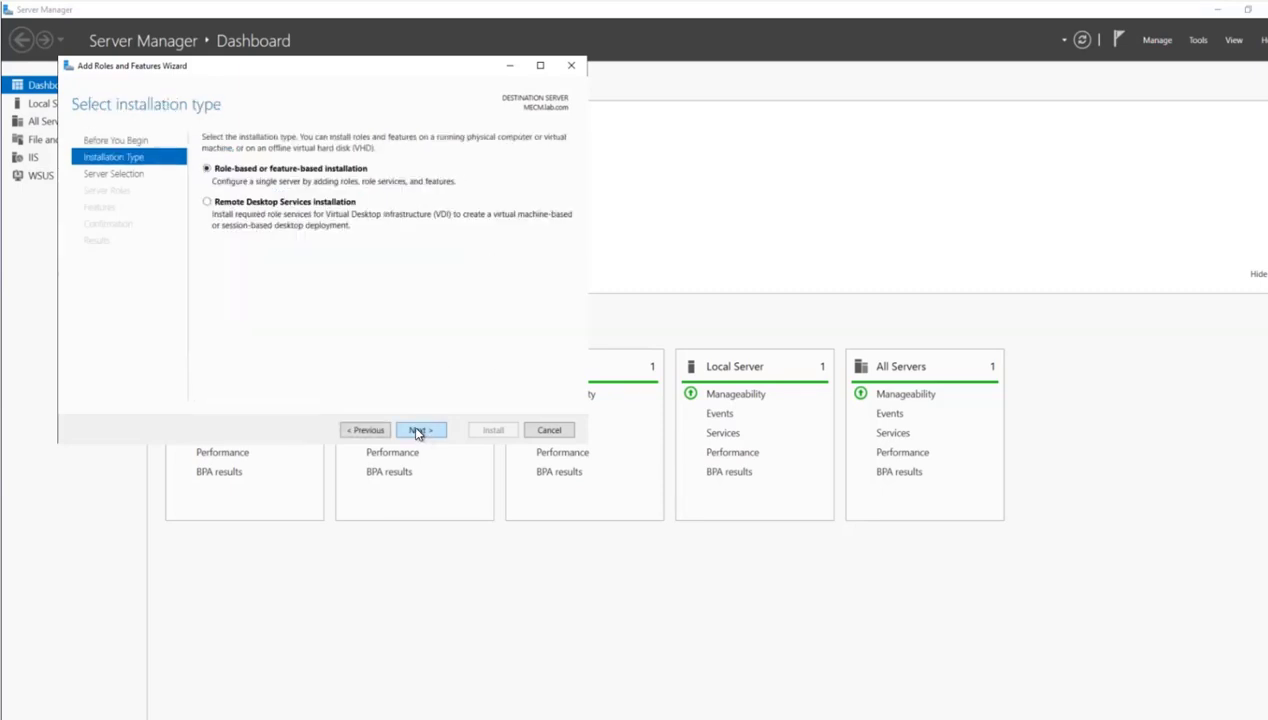
pyautogui.click(418, 431)
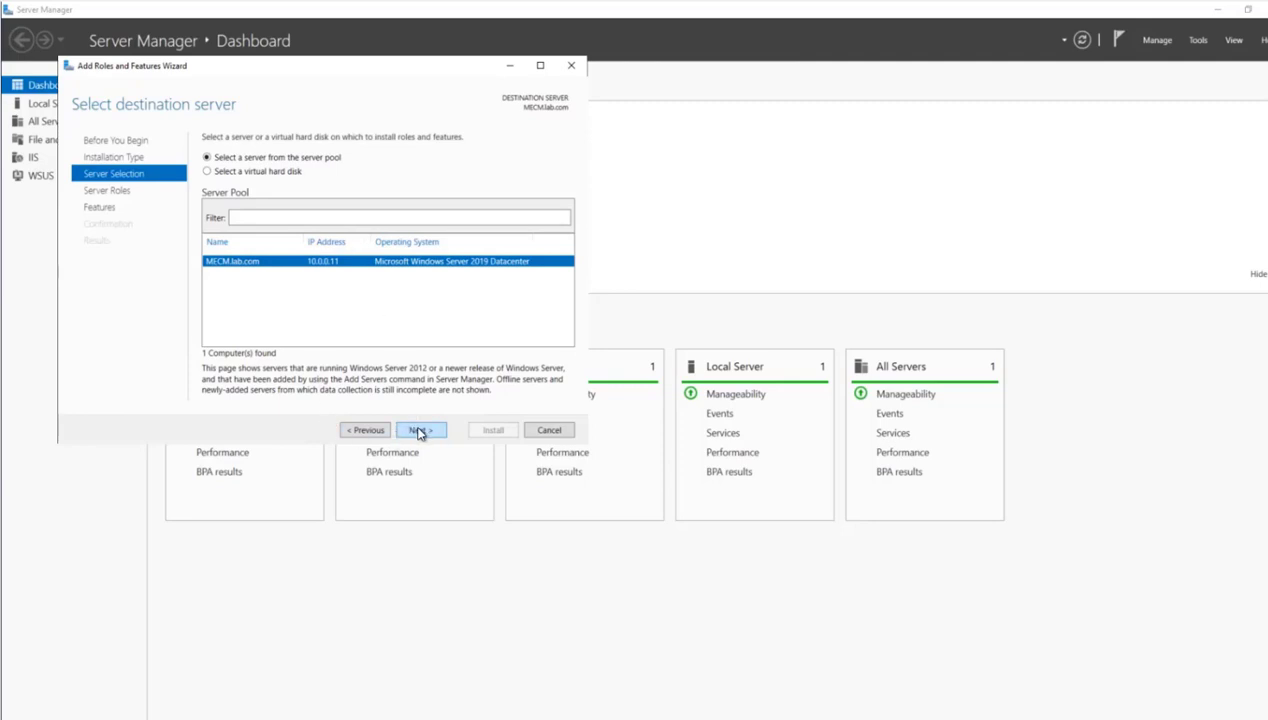
pyautogui.click(409, 432)
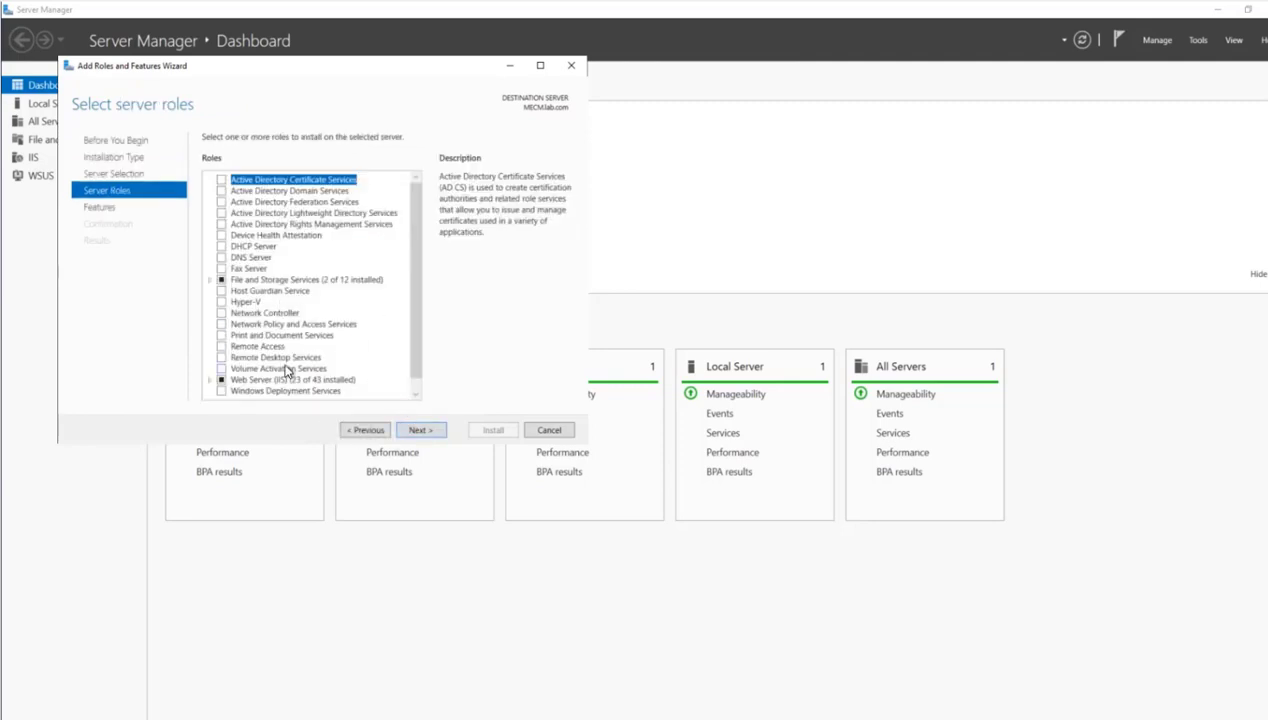
pyautogui.scroll(-1, 284, 370)
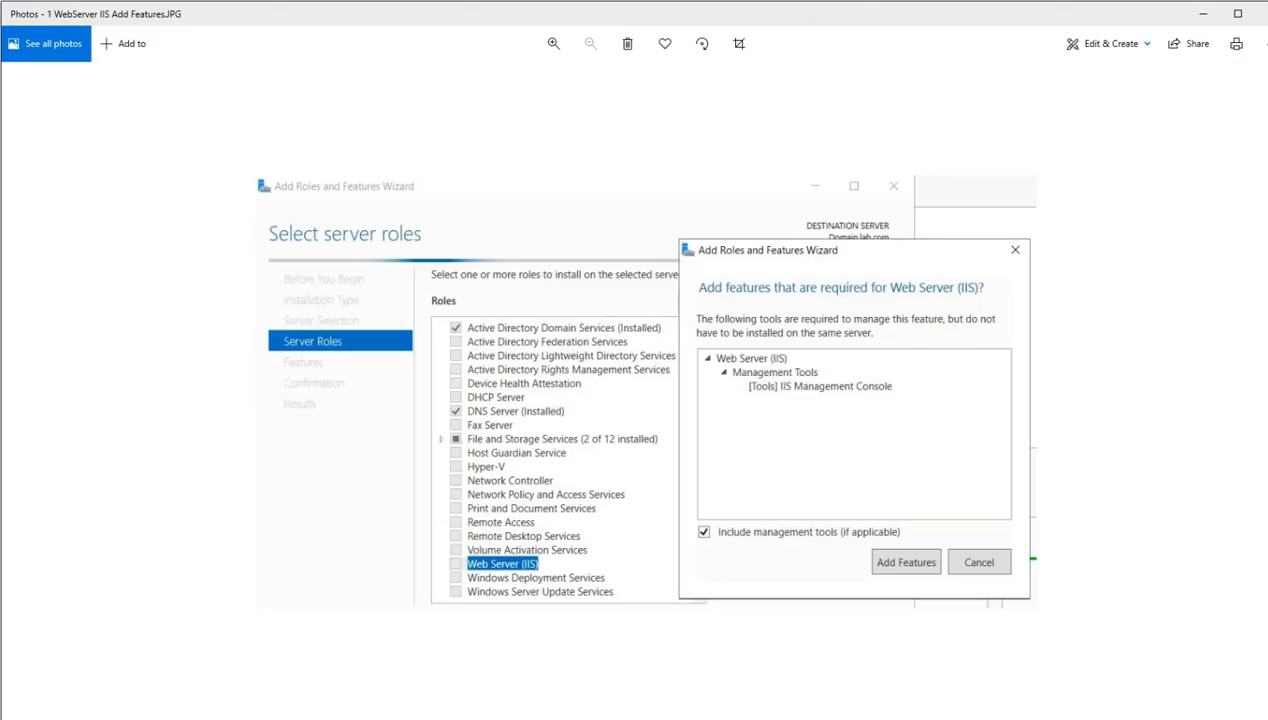
# - Review the reference images in Photos for the Windows Server Update Services role, .NET Framework, BITS and Remote Differential Compression features
pyautogui.press('Right')
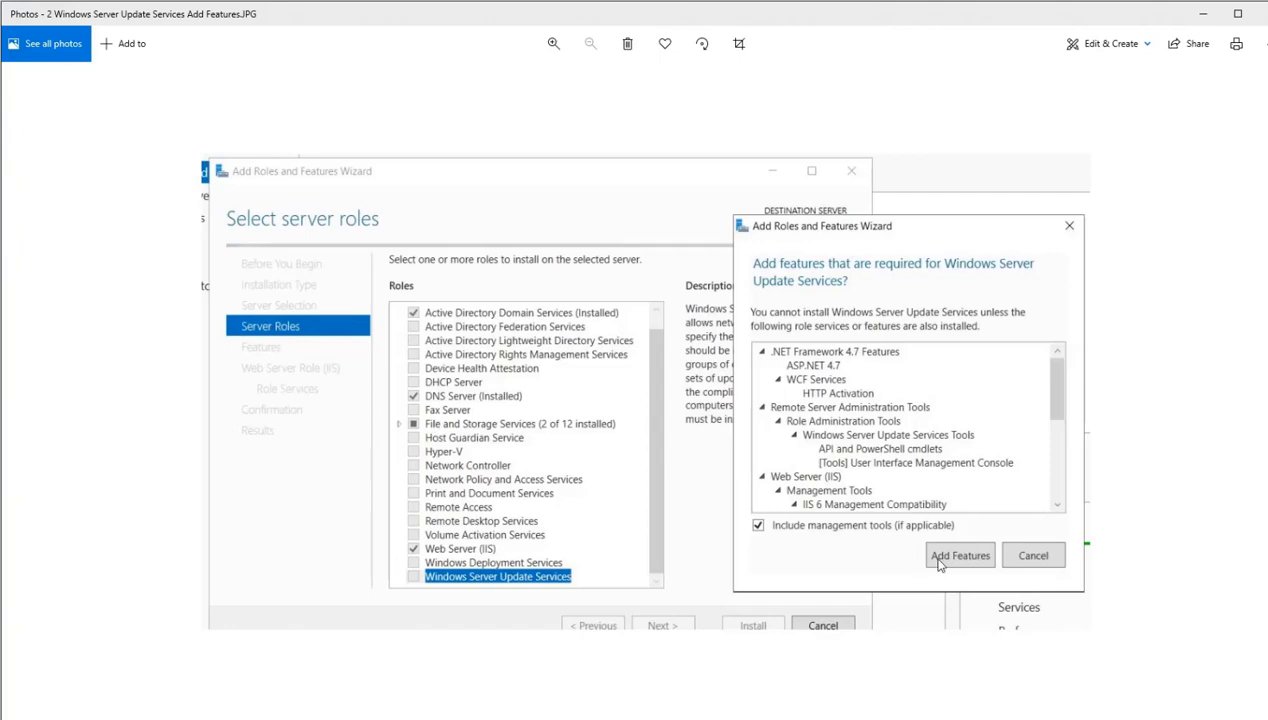
pyautogui.press('Right')
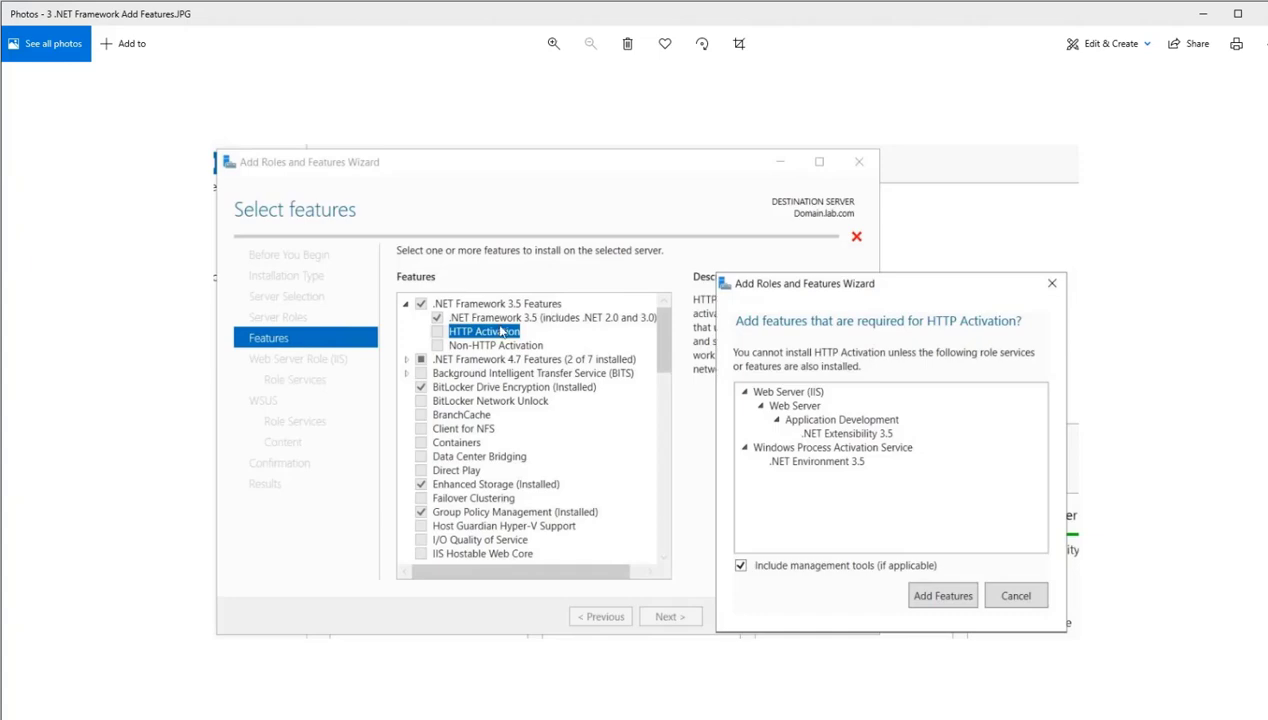
pyautogui.press('Right')
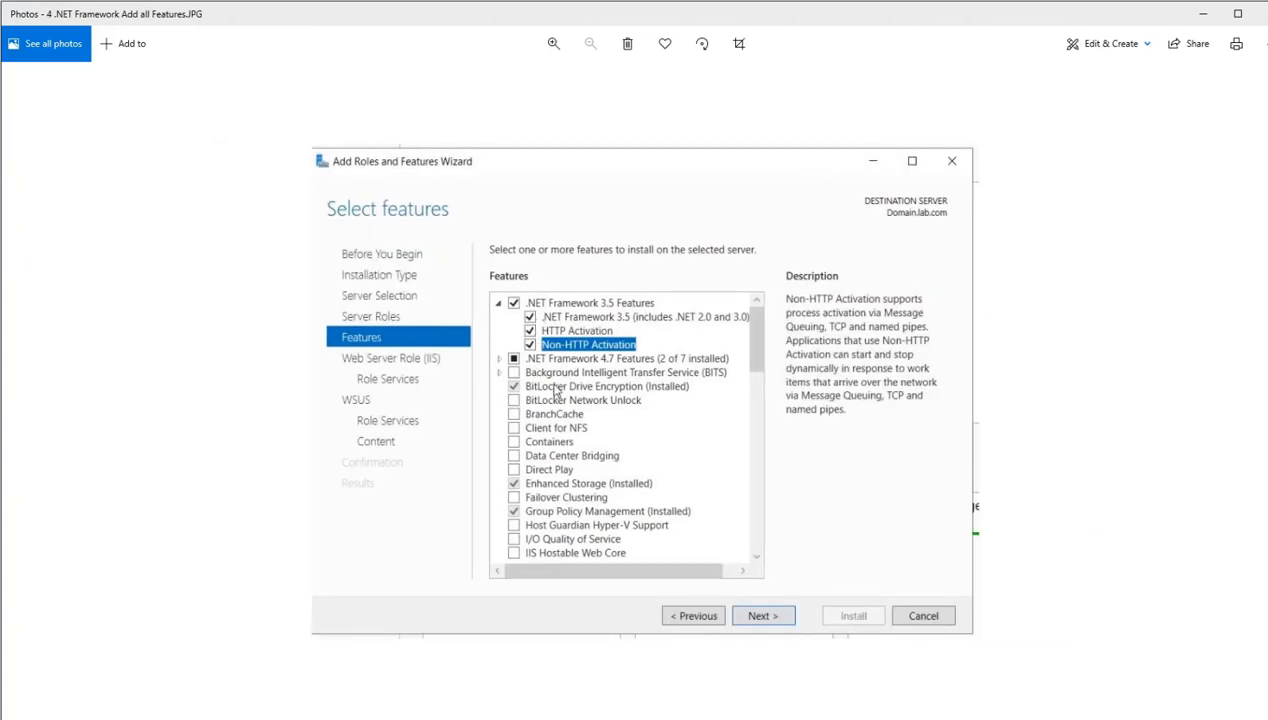
pyautogui.press('Right')
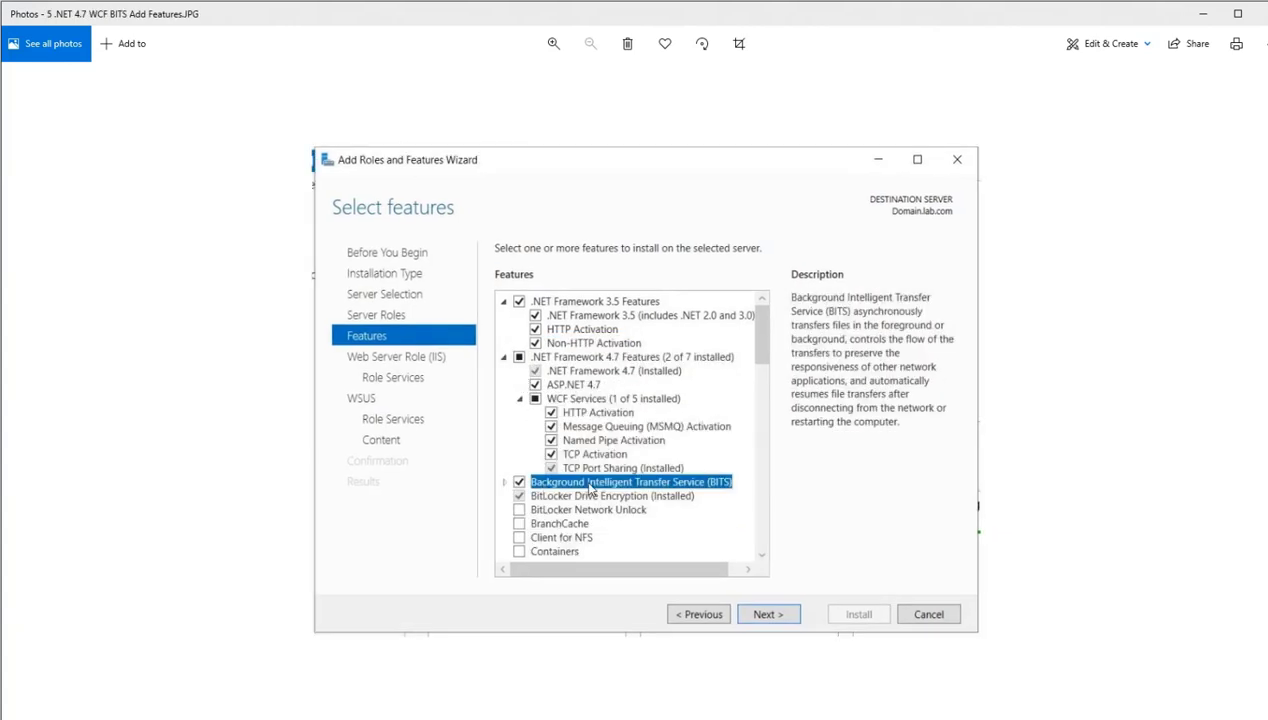
pyautogui.press('Right')
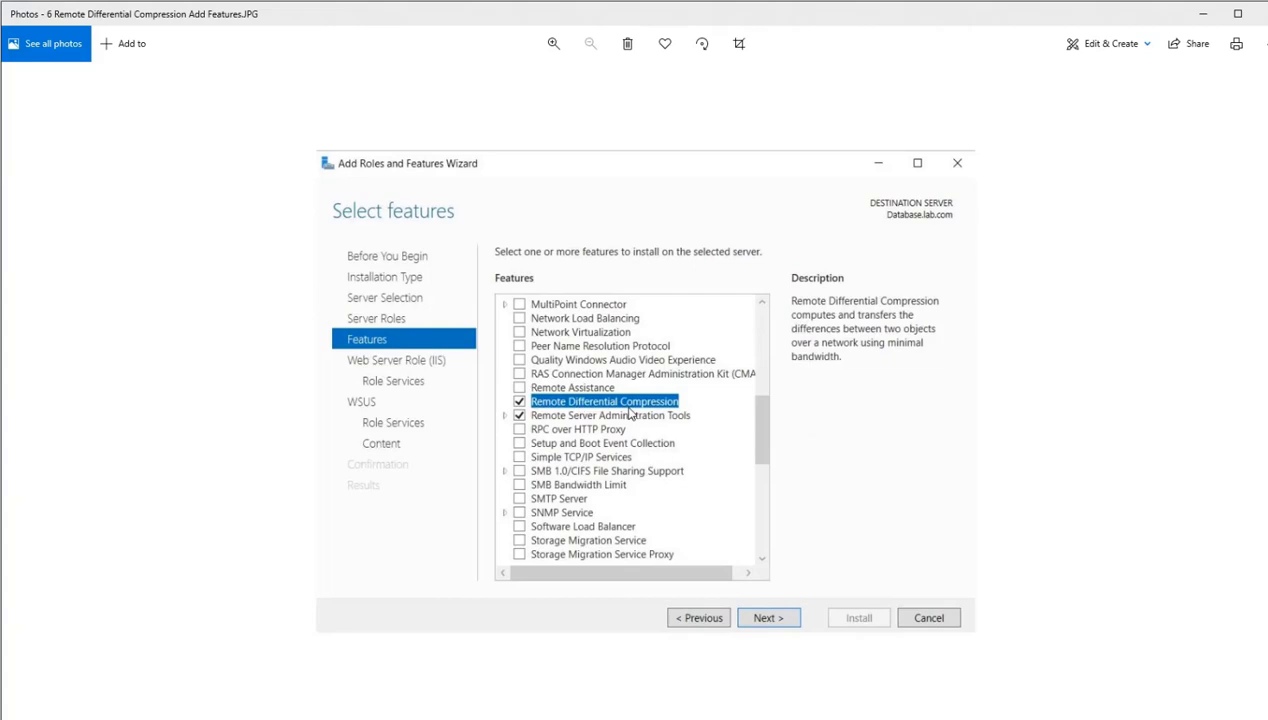
# - Review the reference images for the Web Server (IIS) role, Windows Authentication and IIS 6 management compatibility role services
pyautogui.press('Right')
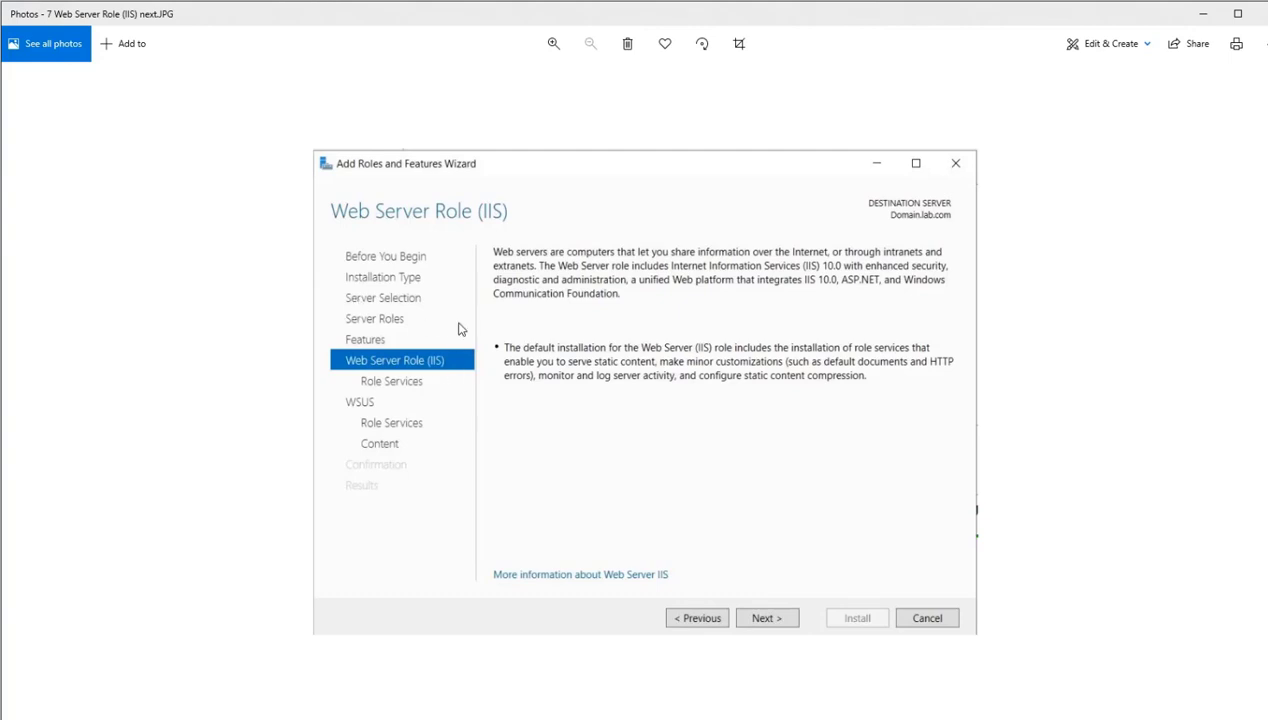
pyautogui.press('Right')
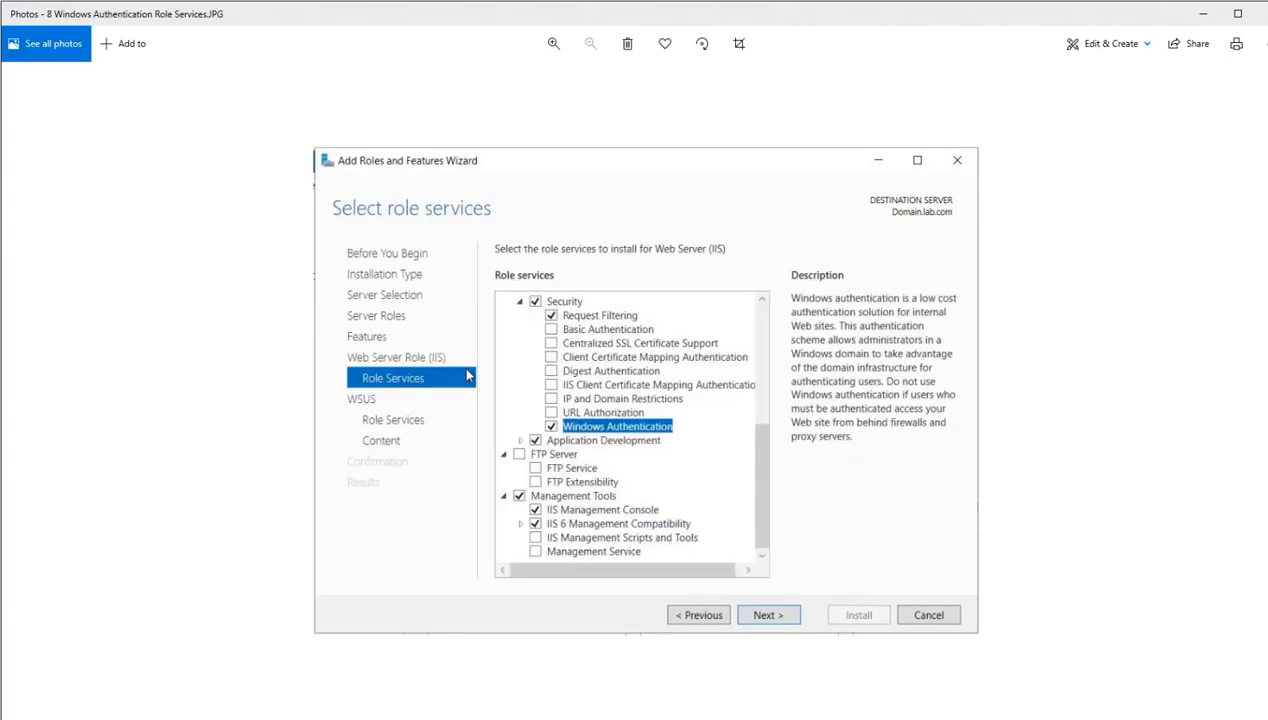
pyautogui.press('Right')
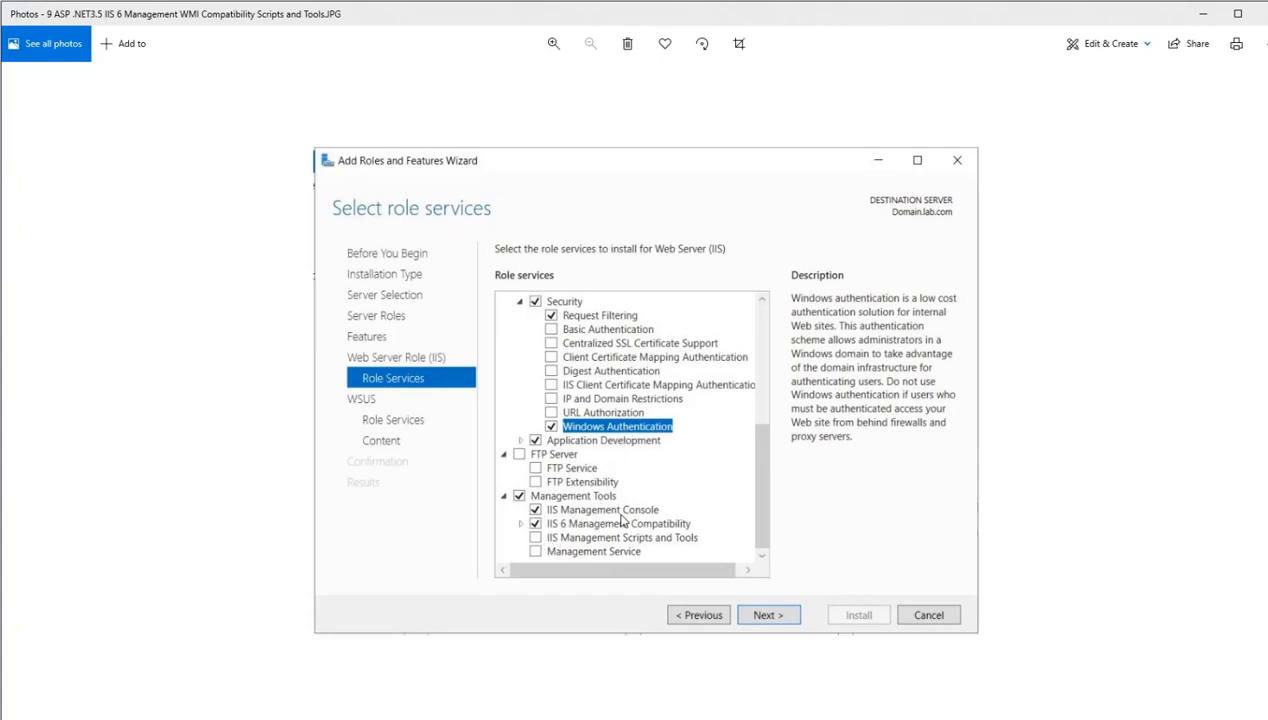
# - Review the WSUS reference images covering role services with SQL Server Connectivity, the updates content path and the database instance
pyautogui.press('Right')
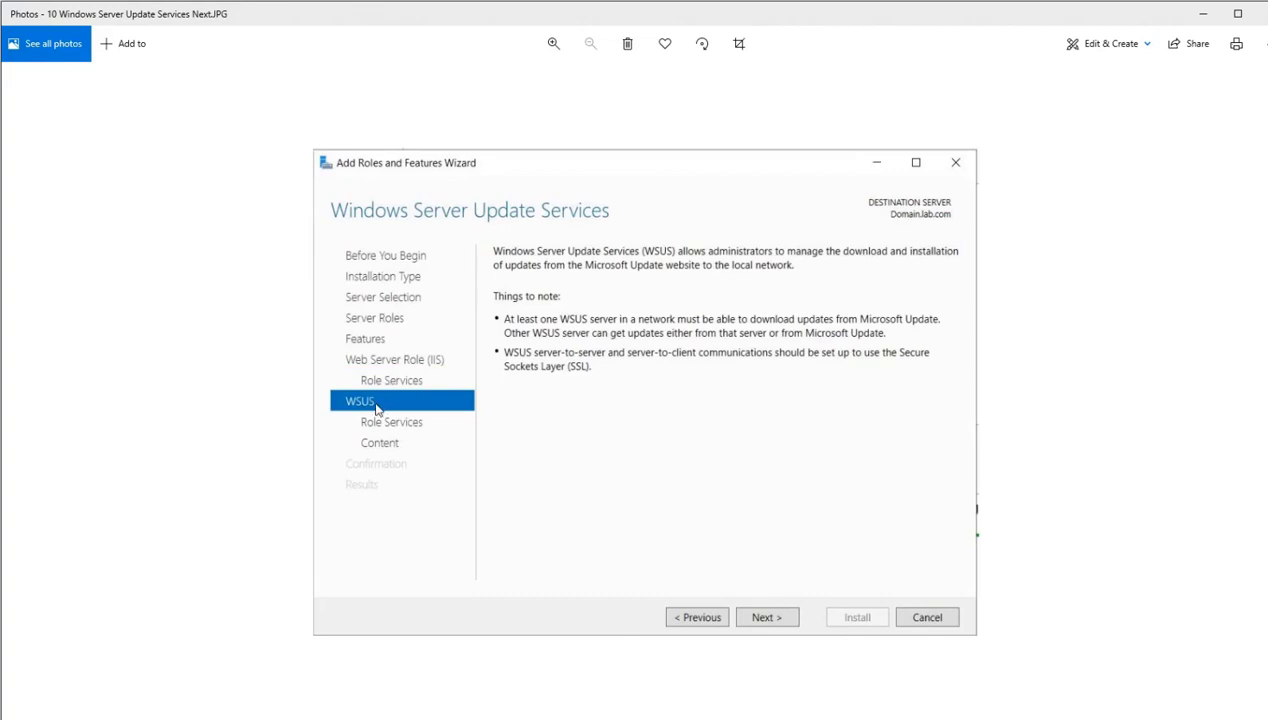
pyautogui.press('Right')
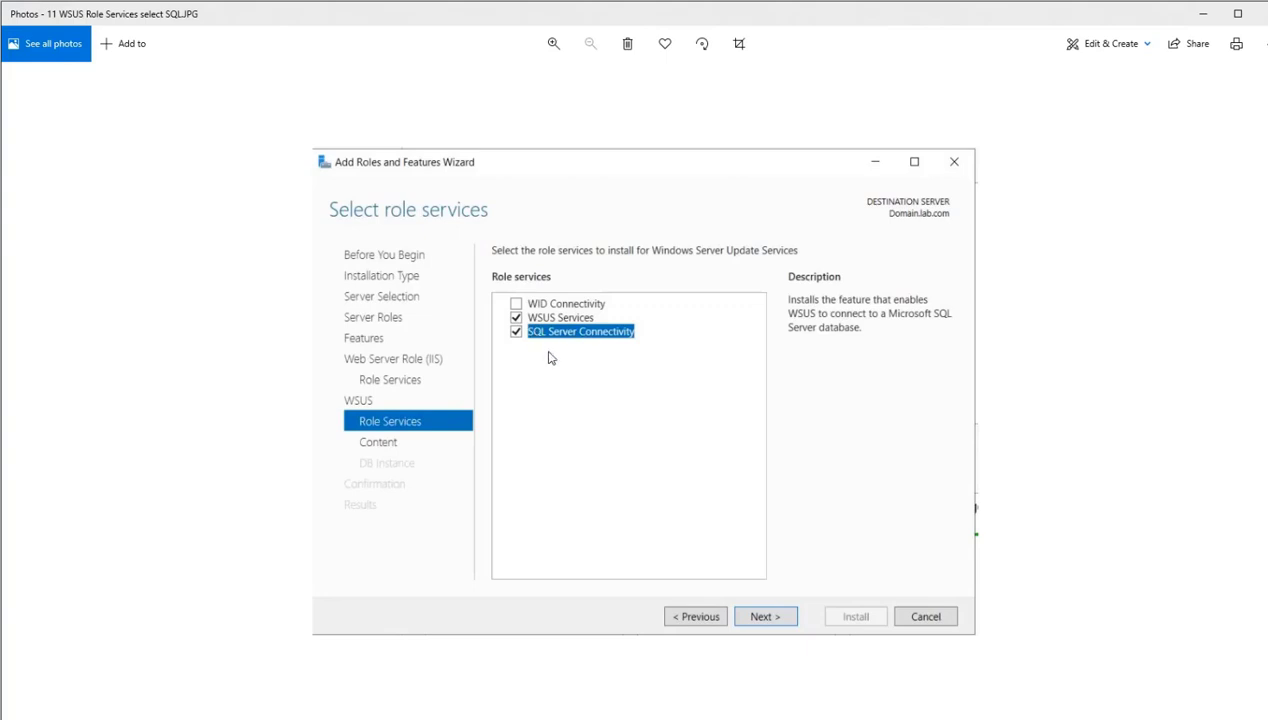
pyautogui.press('Right')
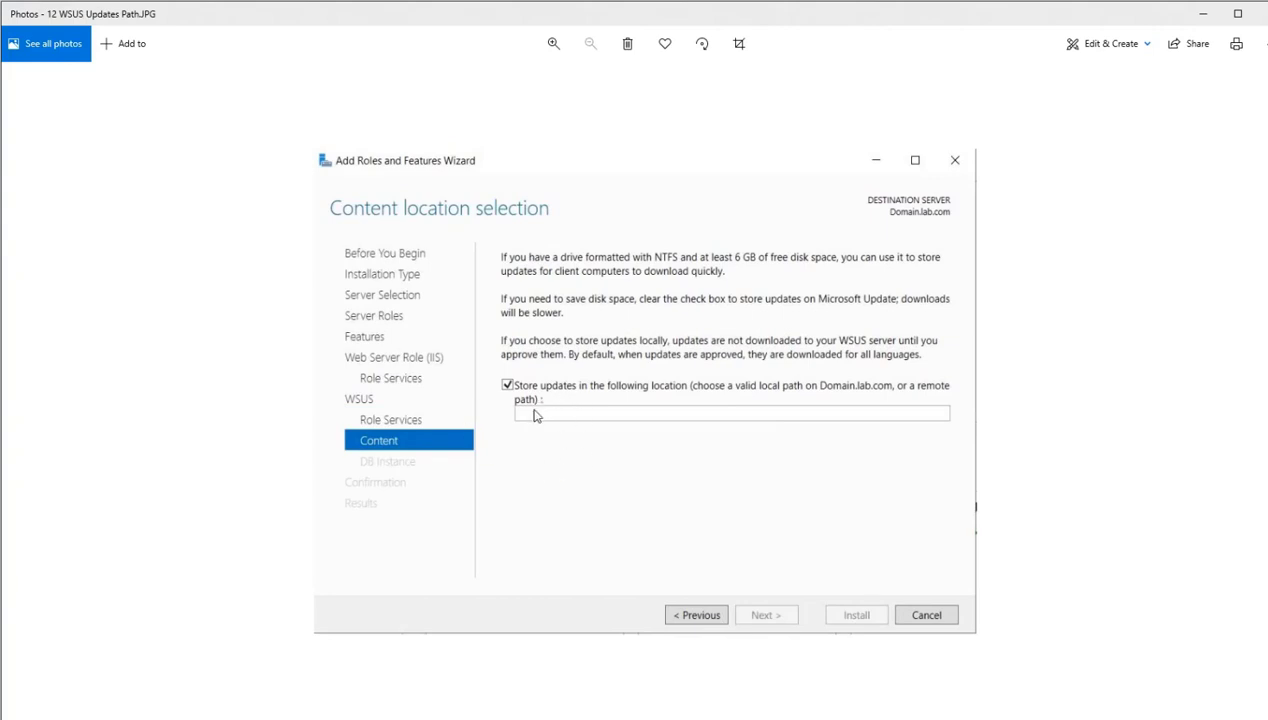
pyautogui.press('Right')
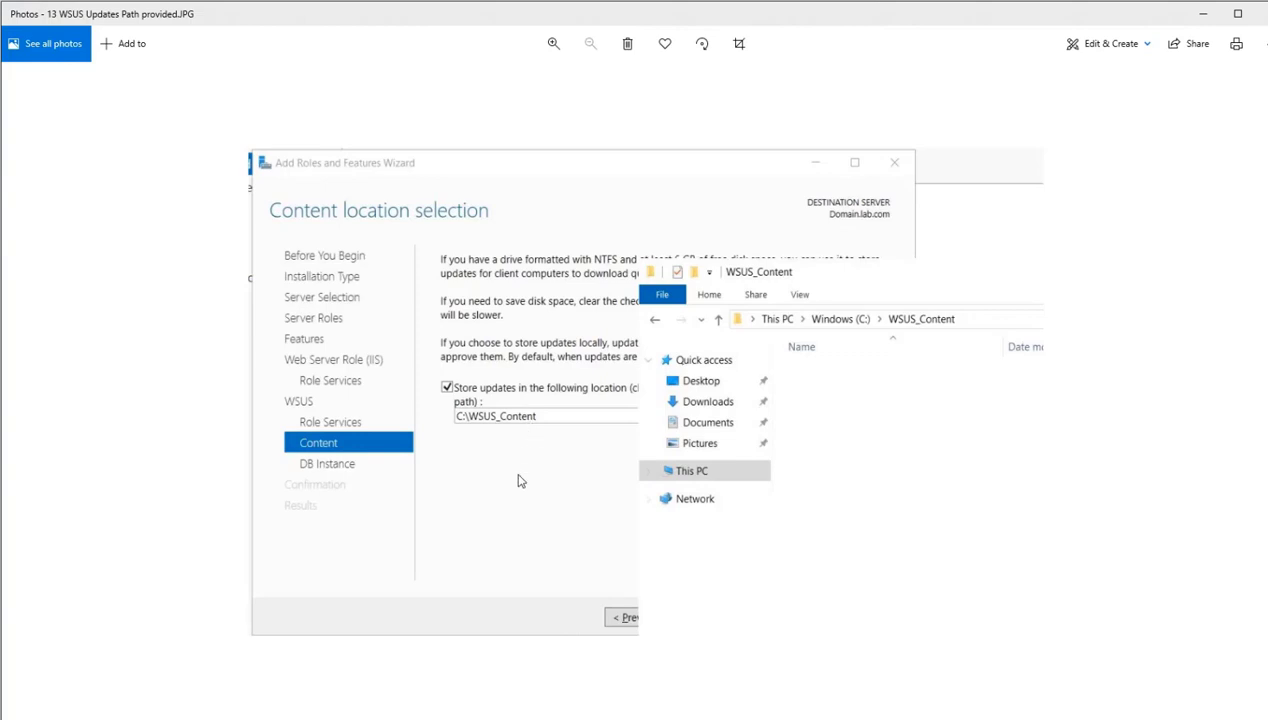
pyautogui.press('Right')
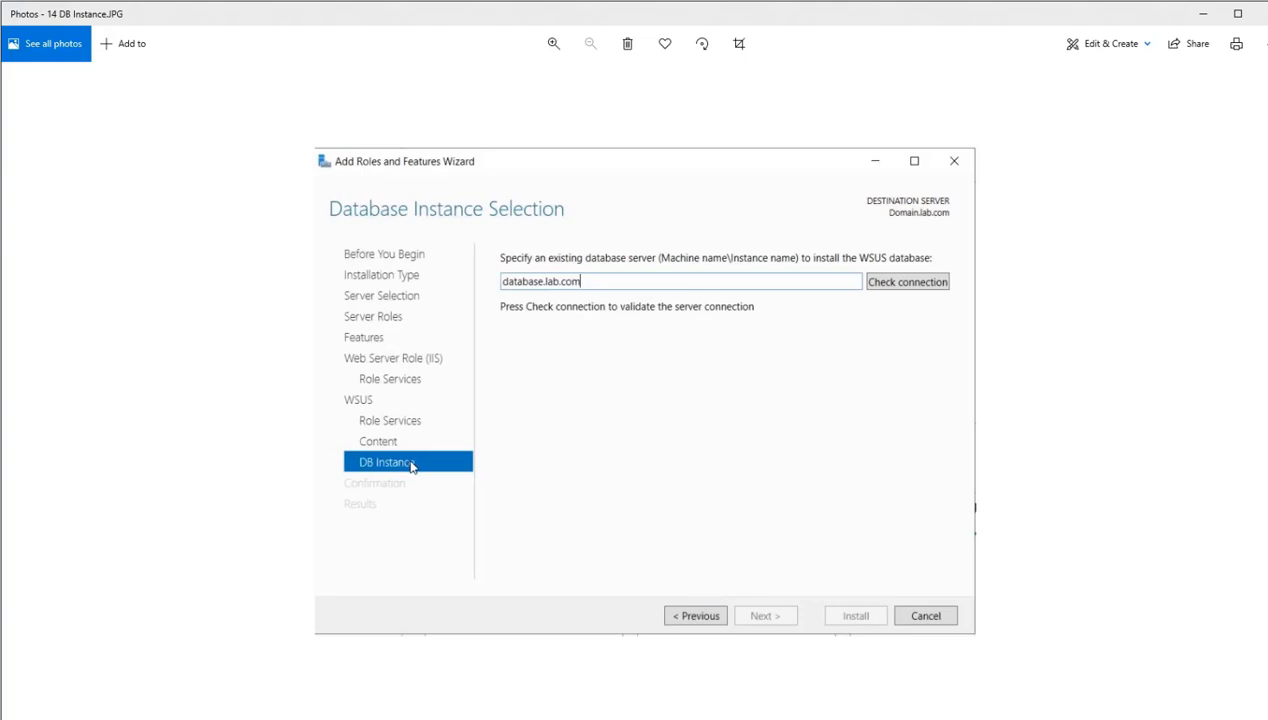
# - Recheck the reference images from SQL Server Connectivity through the database instance, and cancel the Add Roles and Features Wizard in Server Manager
pyautogui.press('Left')
pyautogui.press('Left')
pyautogui.press('Left')
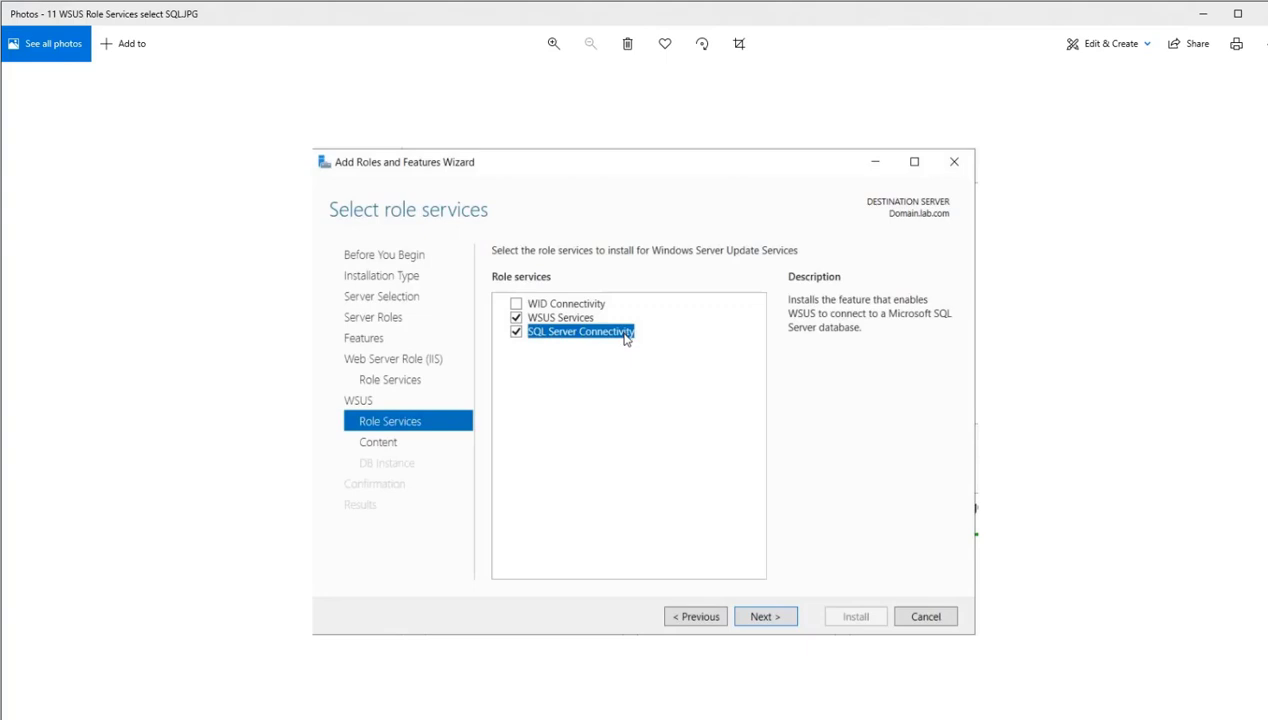
pyautogui.press('Right')
pyautogui.press('Right')
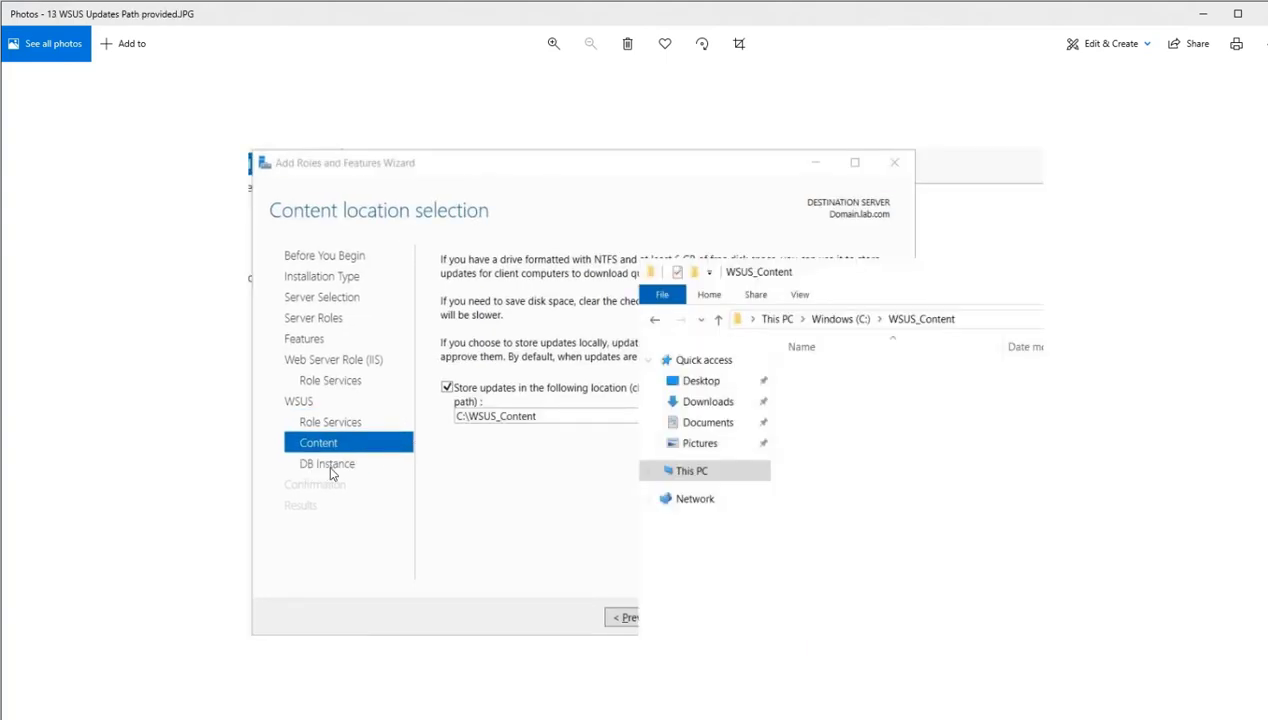
pyautogui.press('Right')
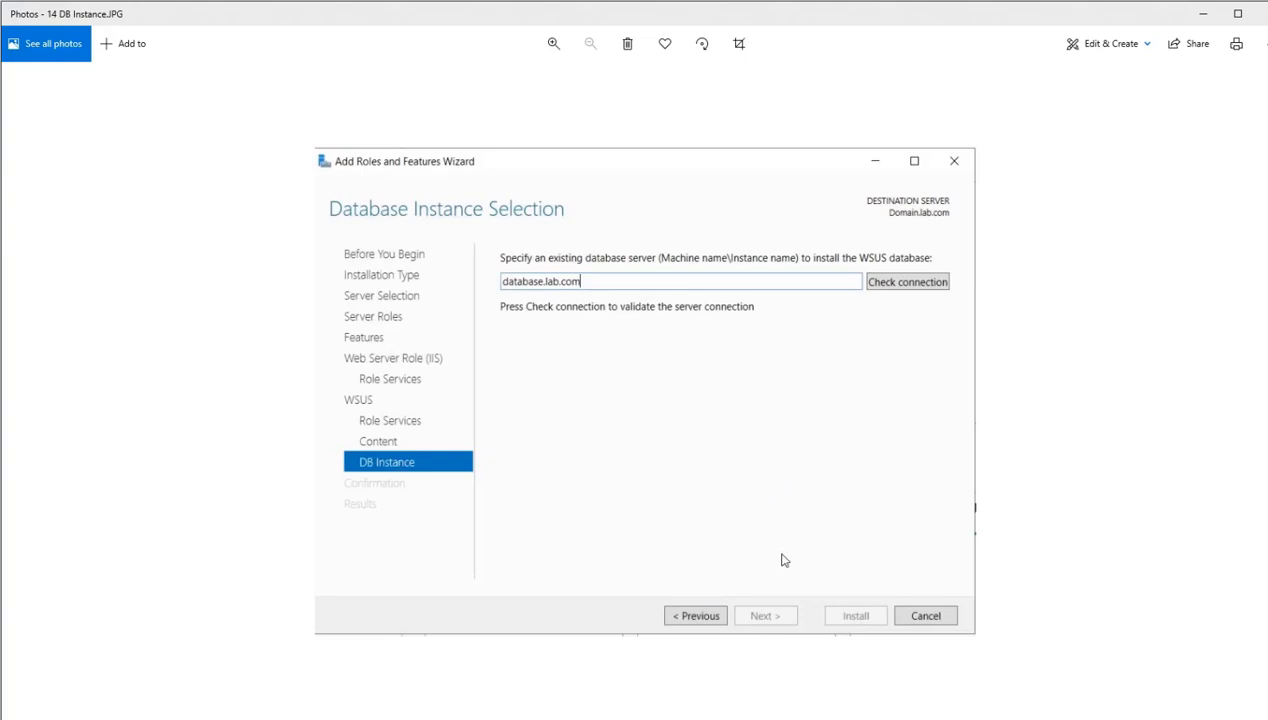
pyautogui.press('Right')
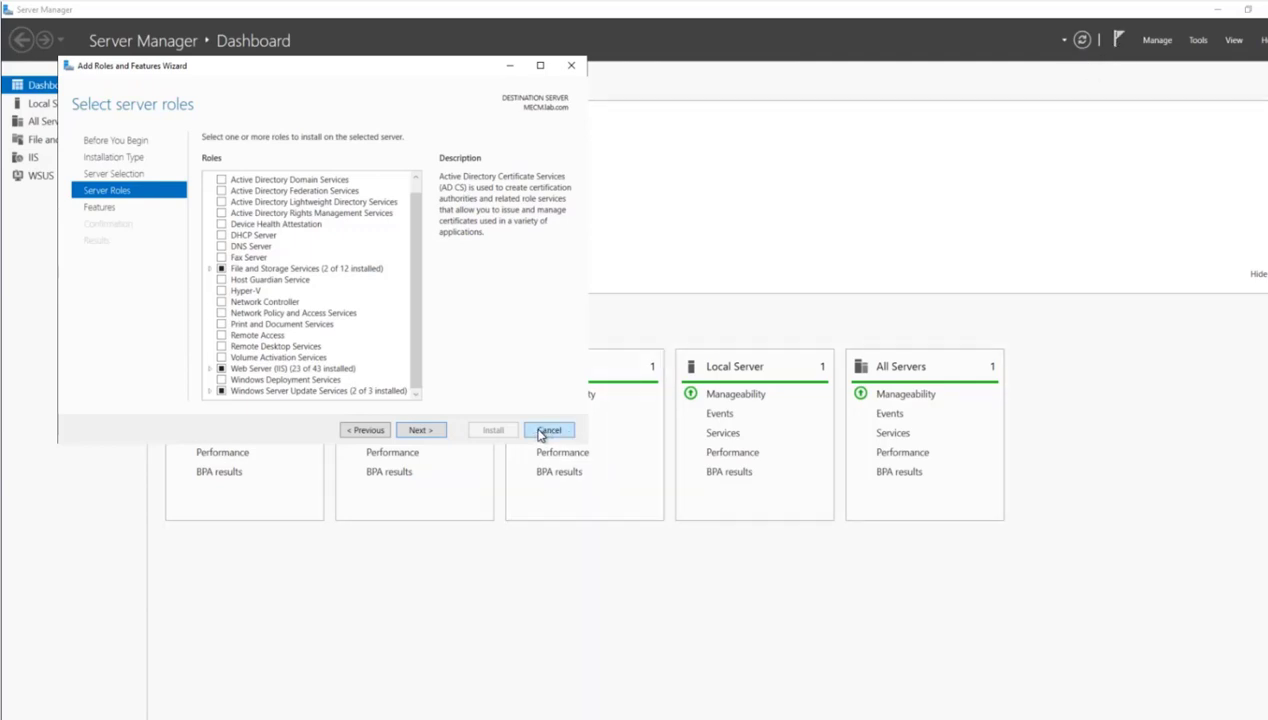
pyautogui.click(548, 430)
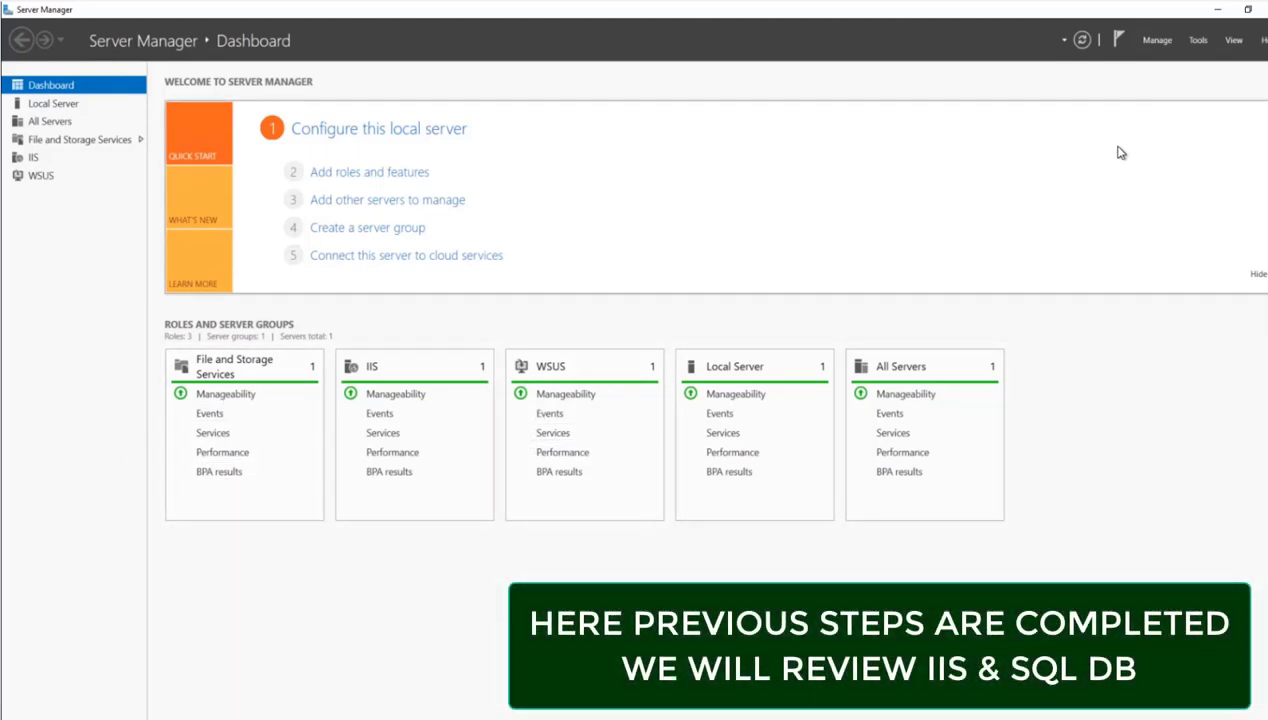
# - Find and open Internet Information Services (IIS) Manager and maximize its window
pyautogui.click(190, 718)
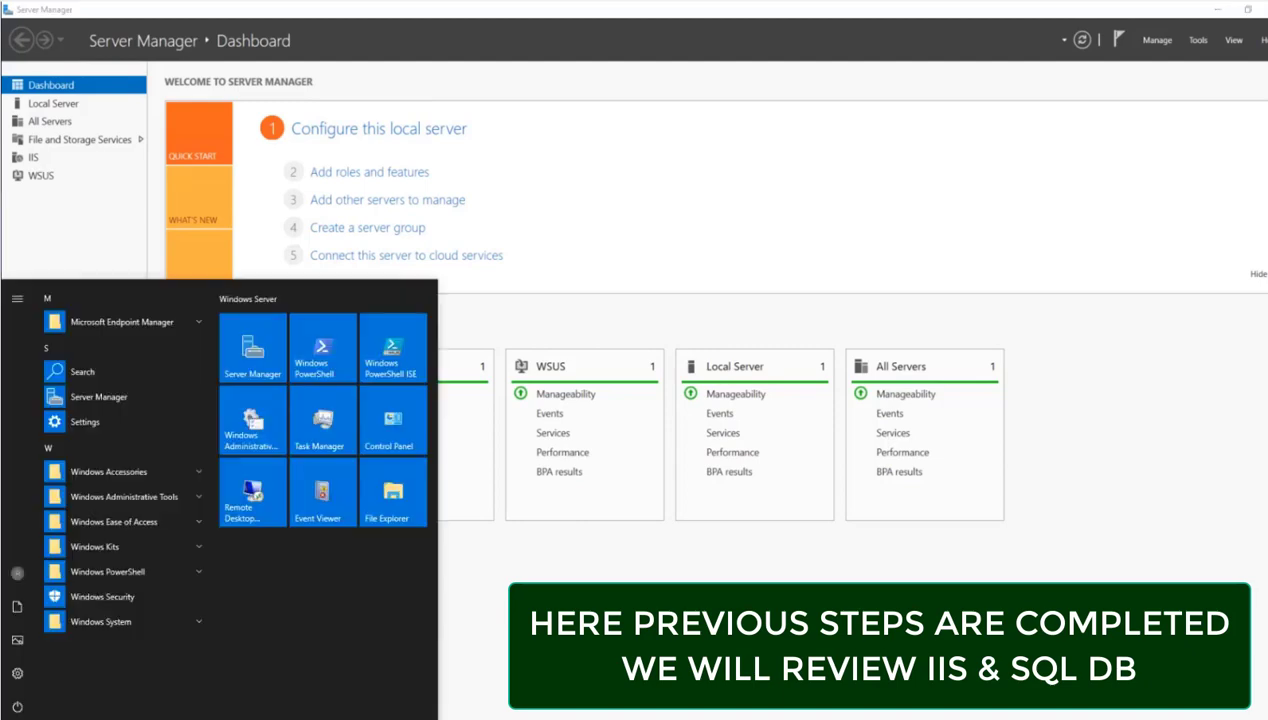
pyautogui.write('IIS')
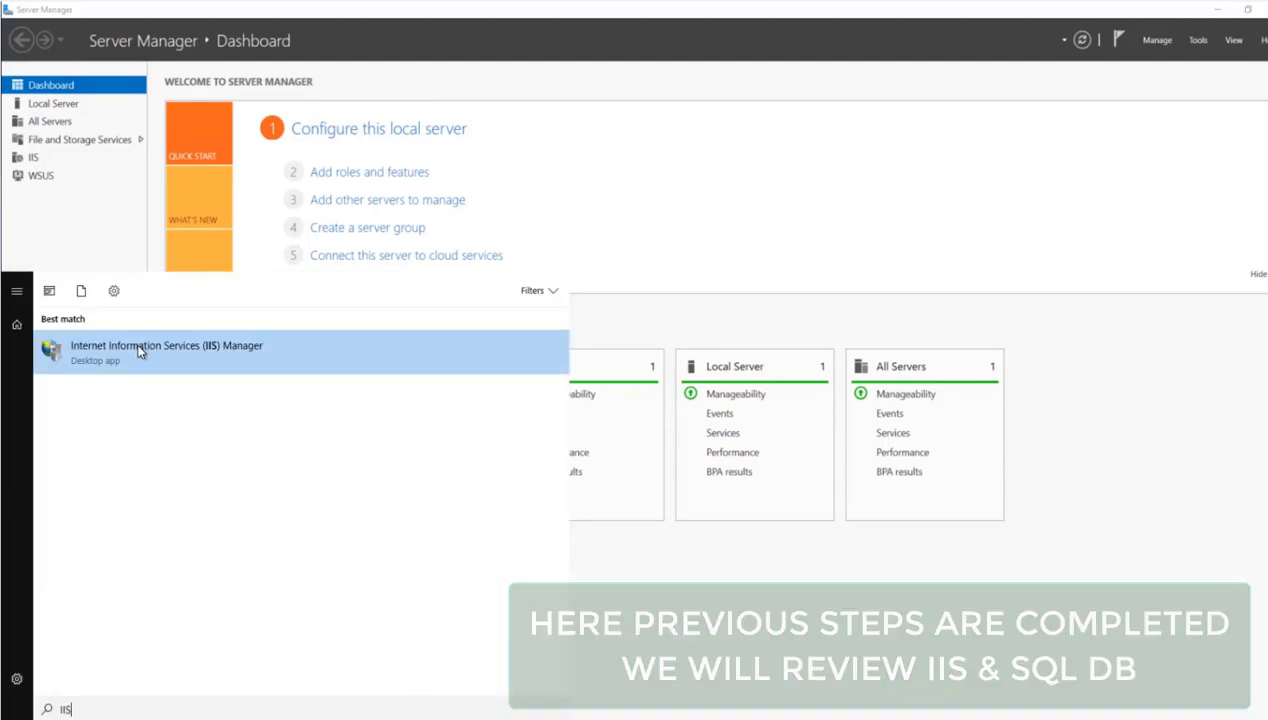
pyautogui.click(140, 350)
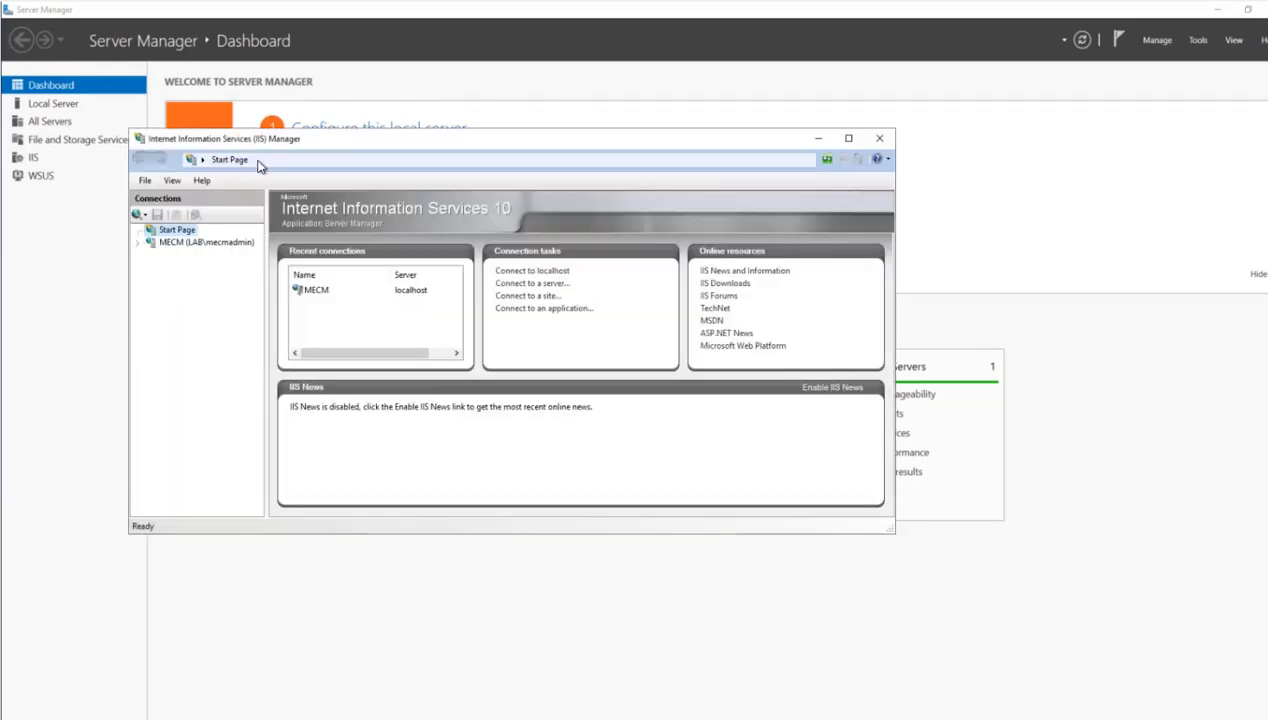
pyautogui.doubleClick(261, 137)
# - Examine the WsusPool application pool and the WSUS Administration site on the MECM server in IIS Manager
pyautogui.click(10, 113)
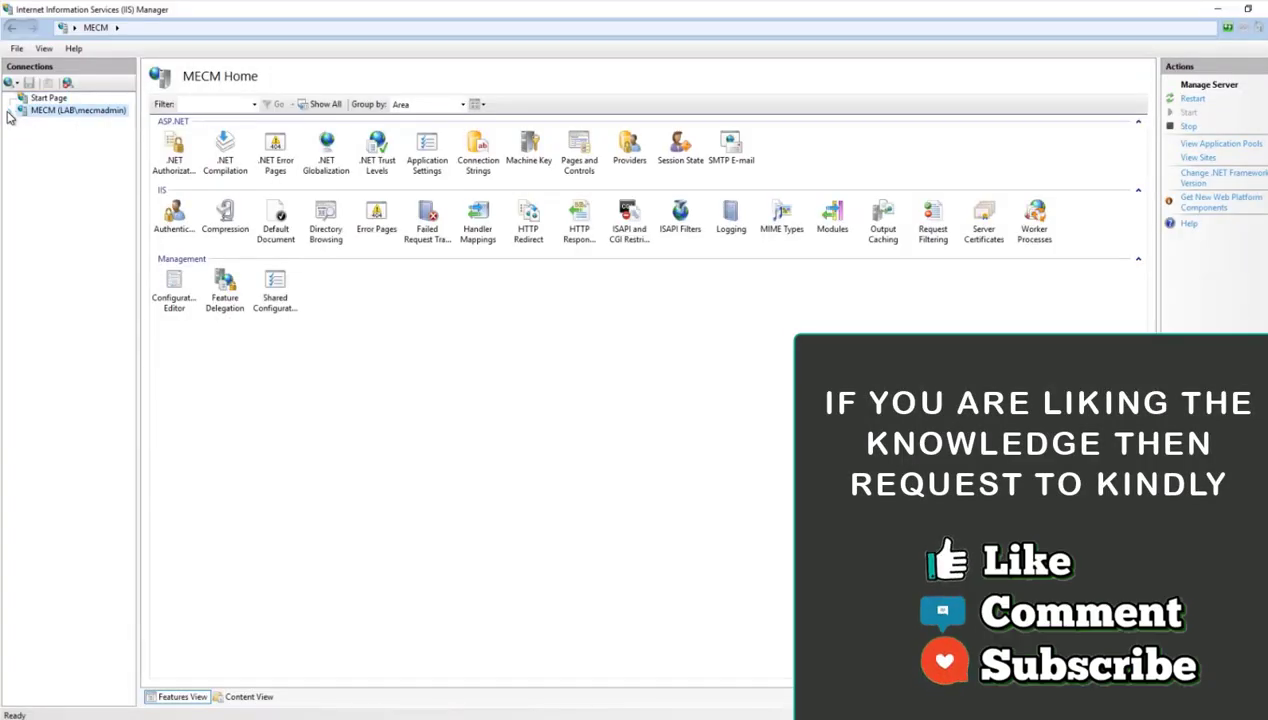
pyautogui.click(11, 111)
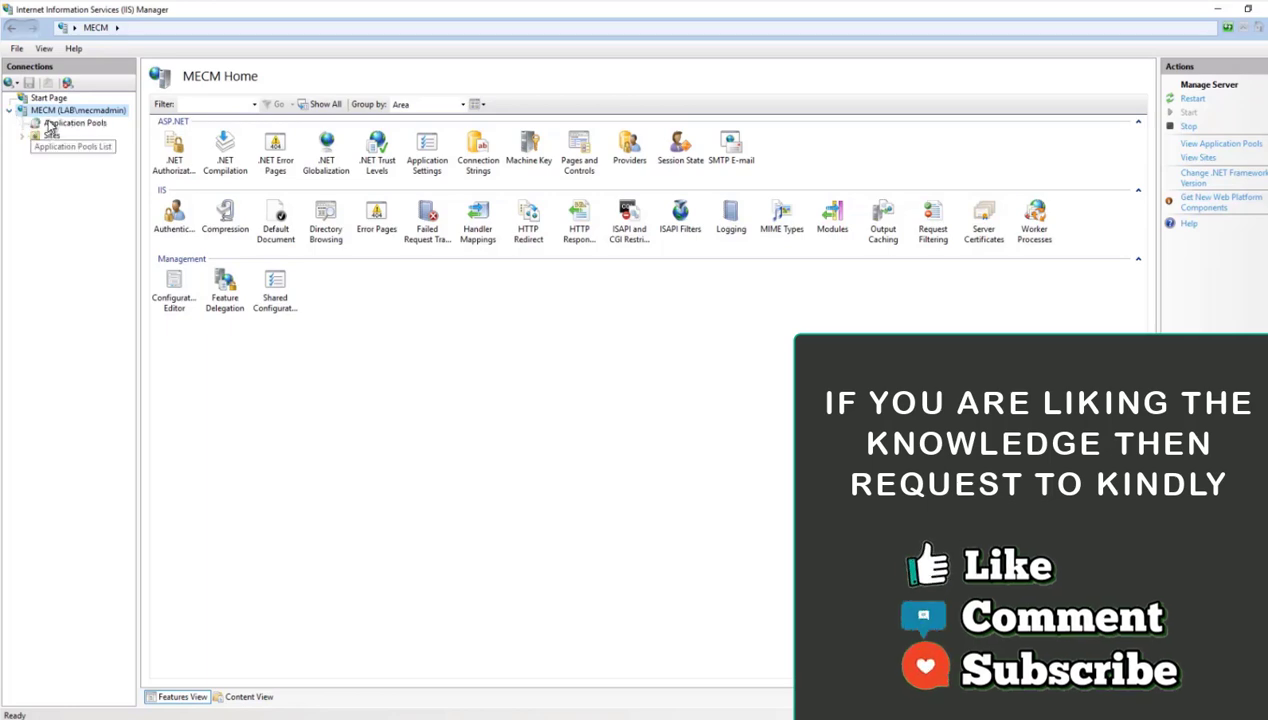
pyautogui.click(49, 124)
pyautogui.click(170, 370)
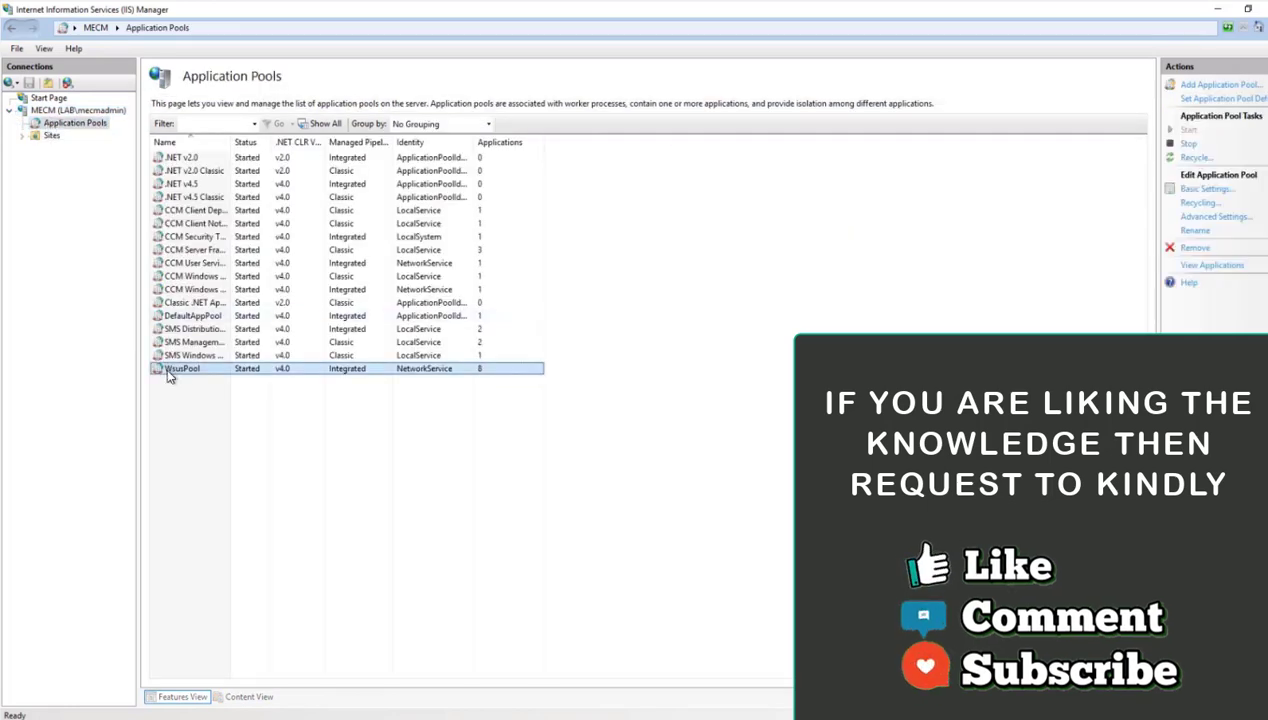
pyautogui.click(21, 137)
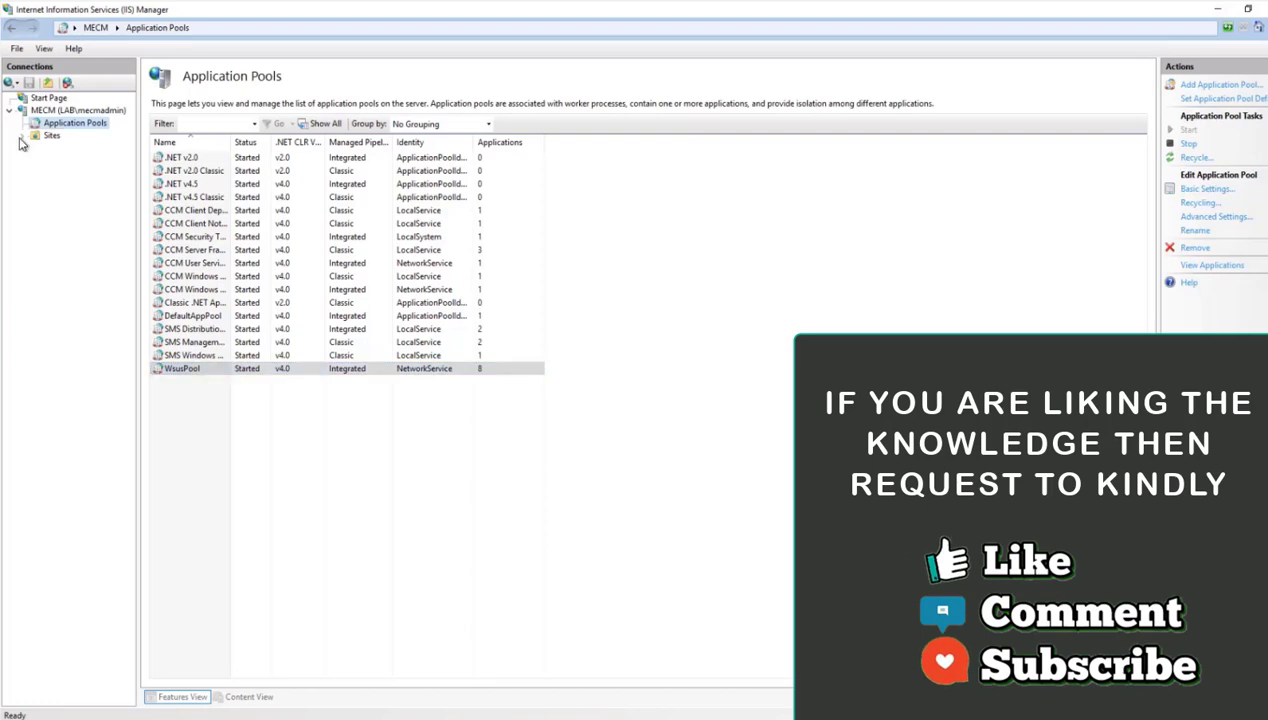
pyautogui.click(22, 137)
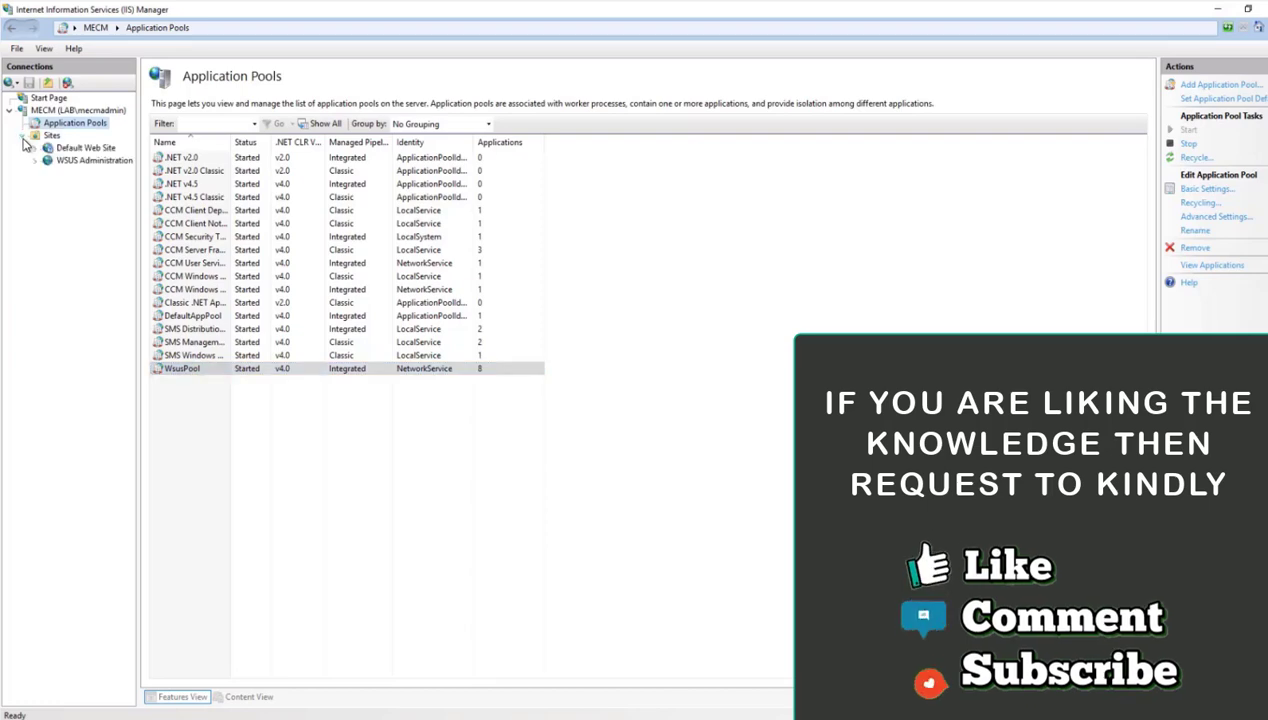
pyautogui.click(88, 161)
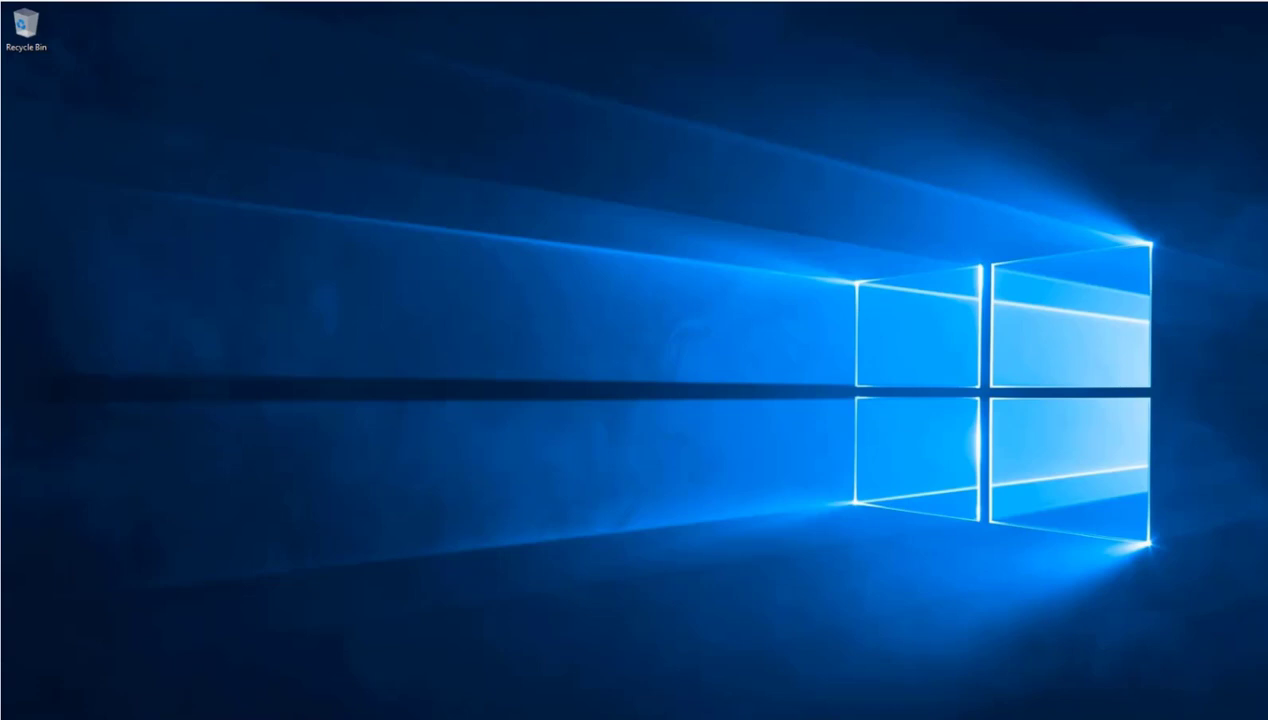
# - Connect SQL Server Management Studio to the DATABASE server with Windows Authentication and expand its Databases folder
pyautogui.press('super')
pyautogui.click(151, 370)
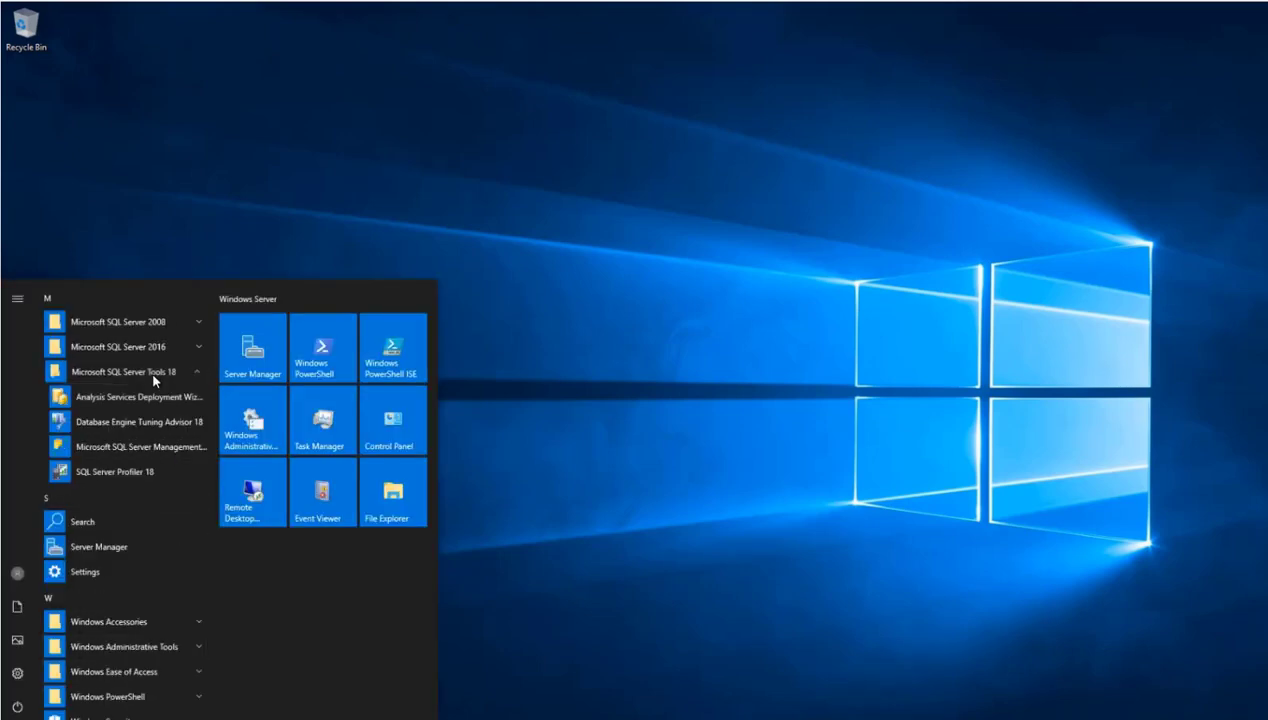
pyautogui.click(156, 457)
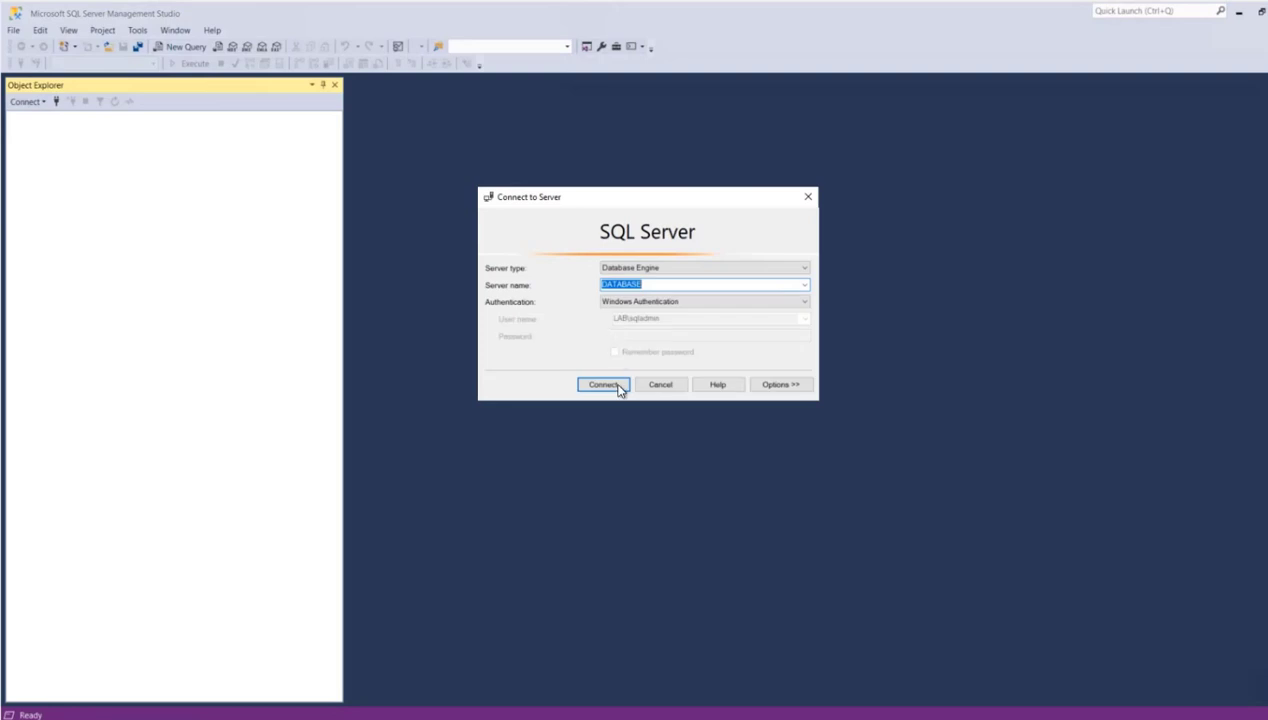
pyautogui.click(617, 387)
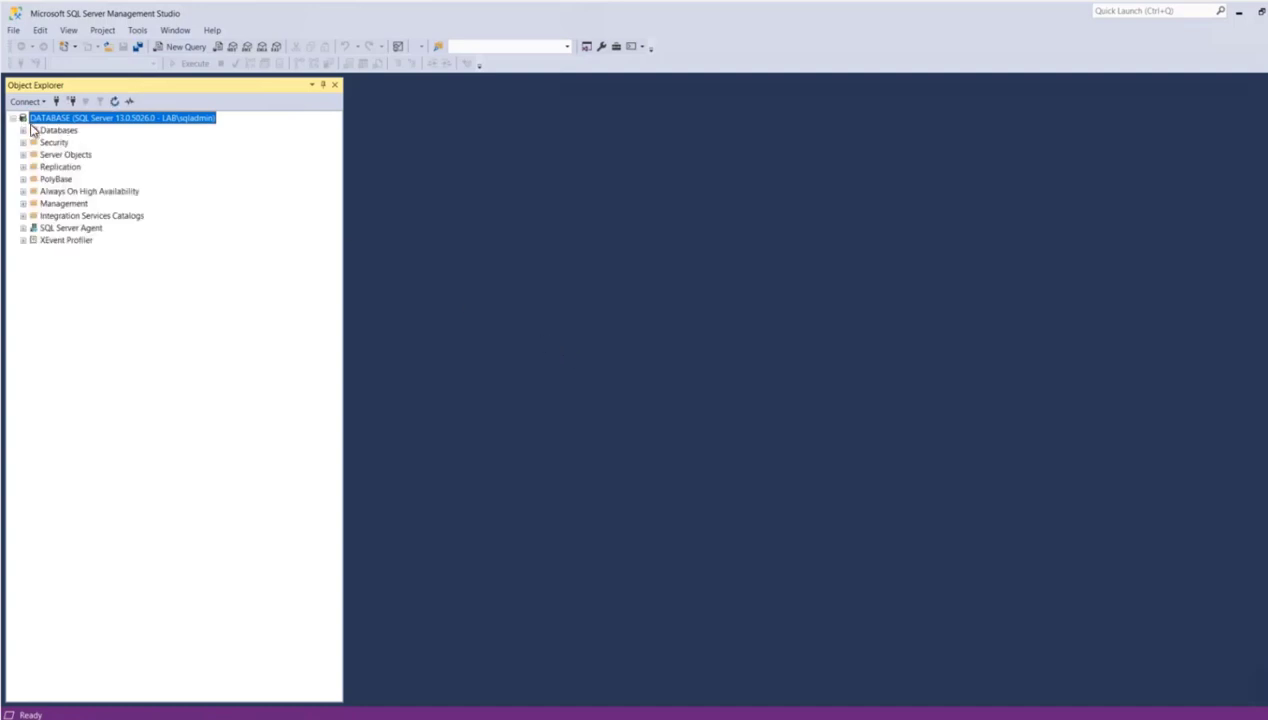
pyautogui.press('Down')
pyautogui.click(24, 130)
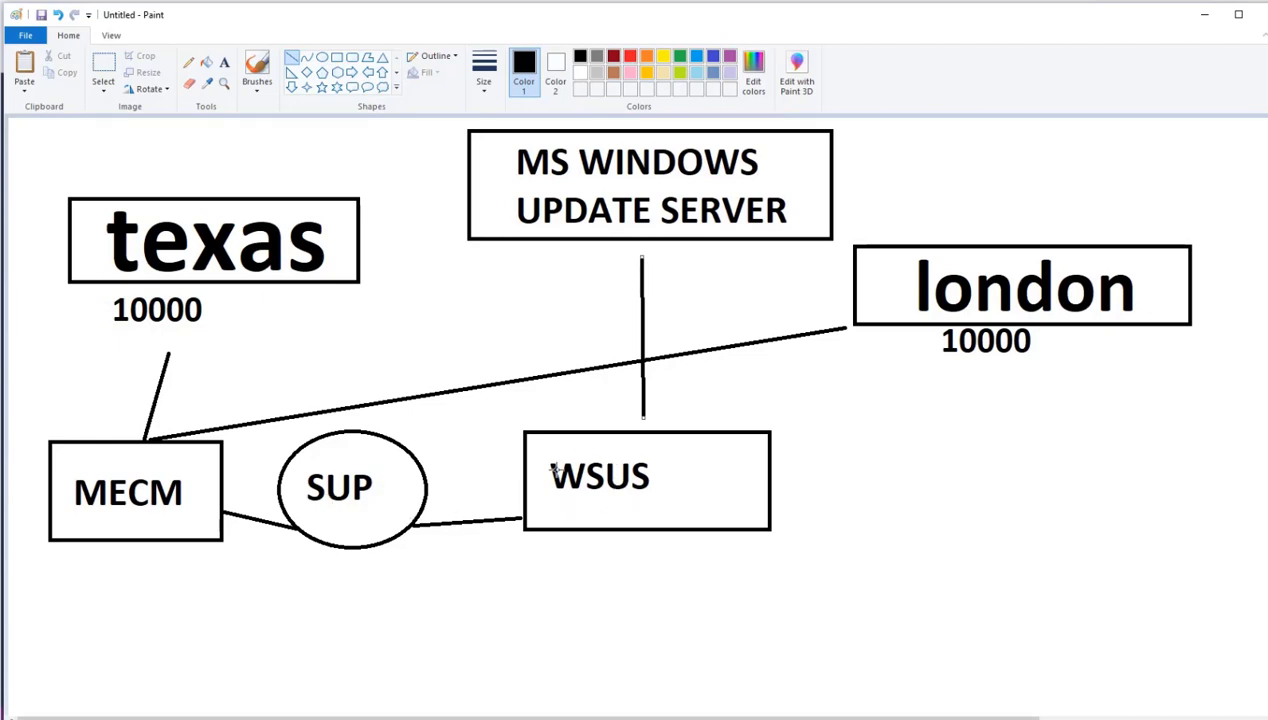
# - Switch from the Paint diagram back to IIS Manager and minimize it to reach Server Manager
pyautogui.hotkey('alt', 'Tab')
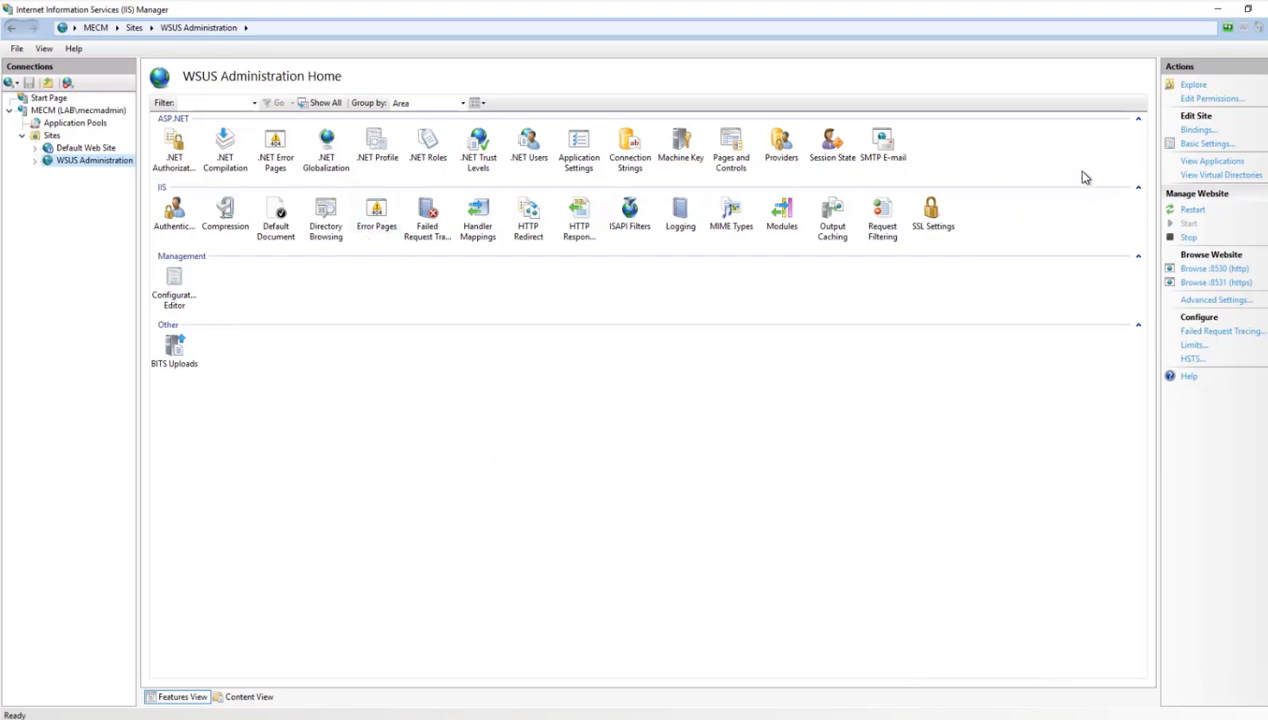
pyautogui.click(1218, 12)
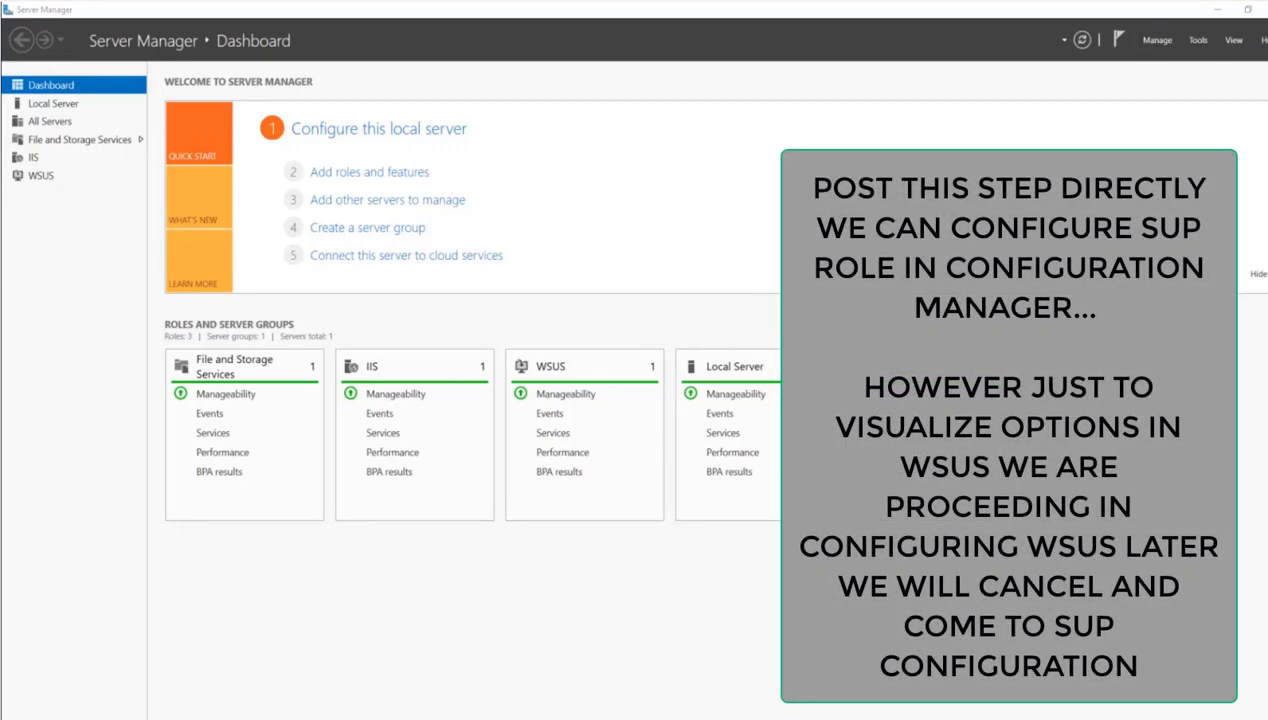
pyautogui.press('super')
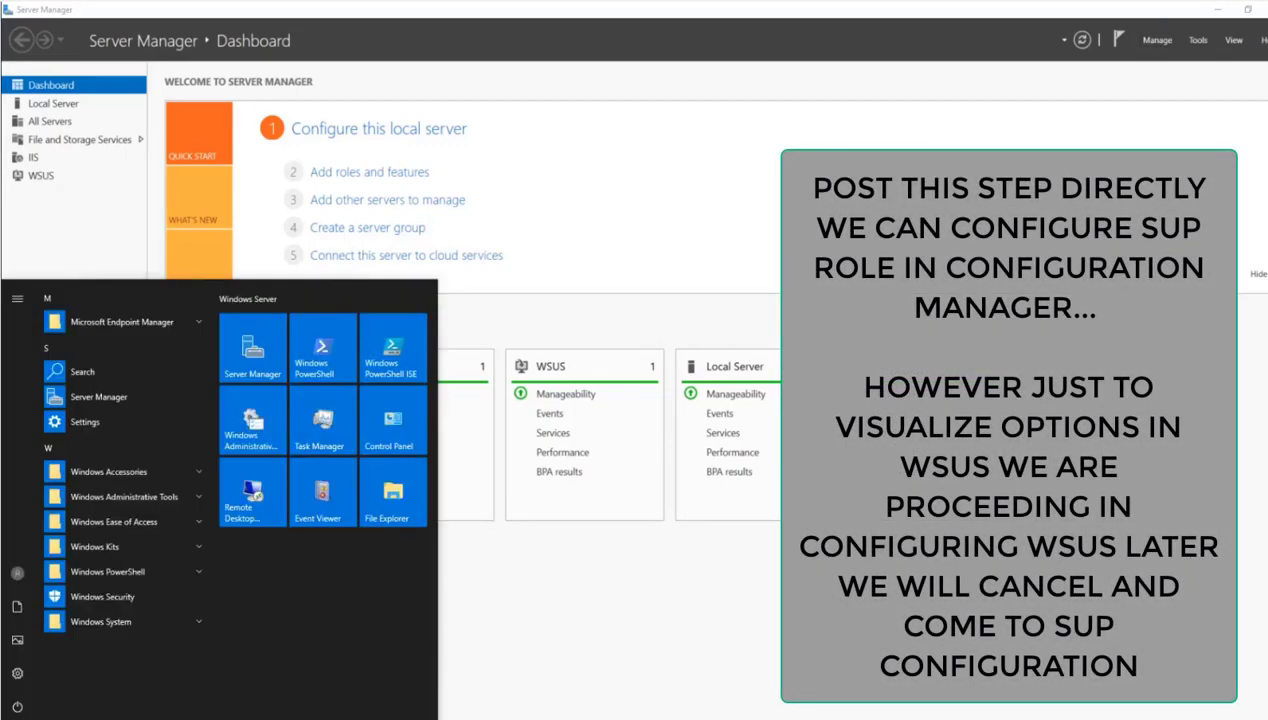
pyautogui.write('wsus')
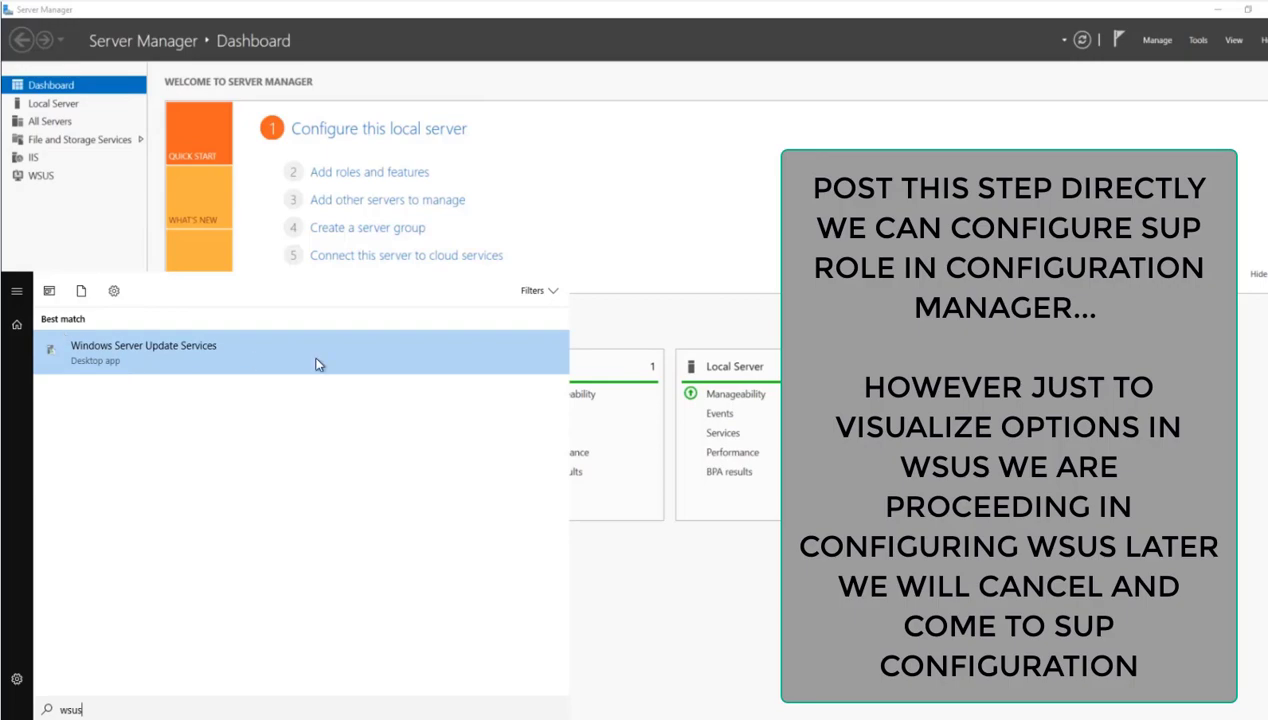
pyautogui.click(702, 297)
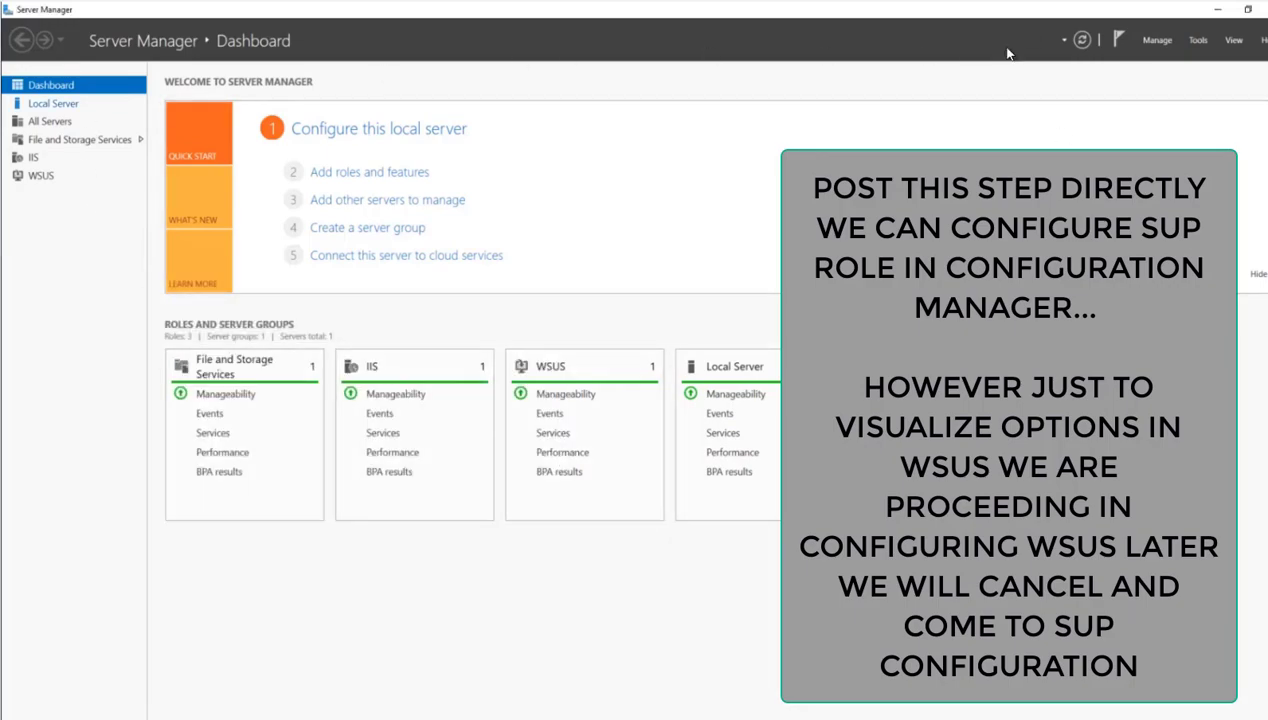
# - Open the Windows Server Update Services console from Server Manager and view the MECM server's Updates overview and Options
pyautogui.click(1196, 42)
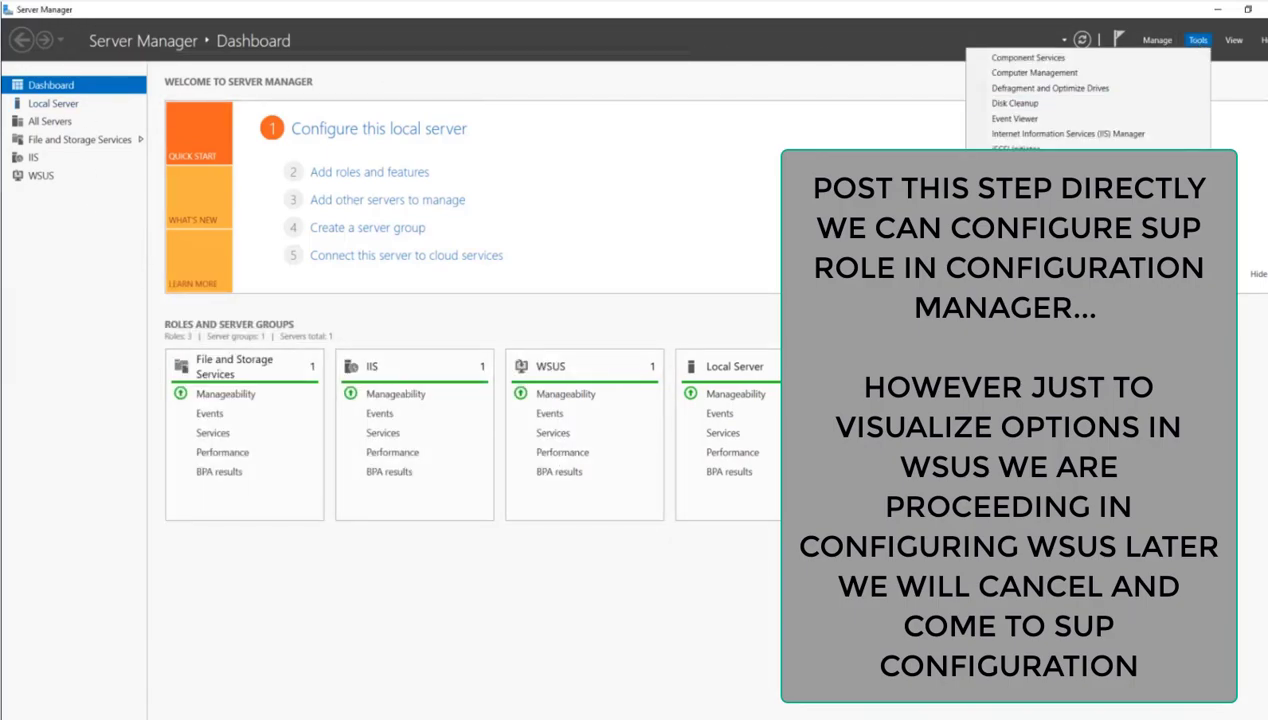
pyautogui.click(1080, 470)
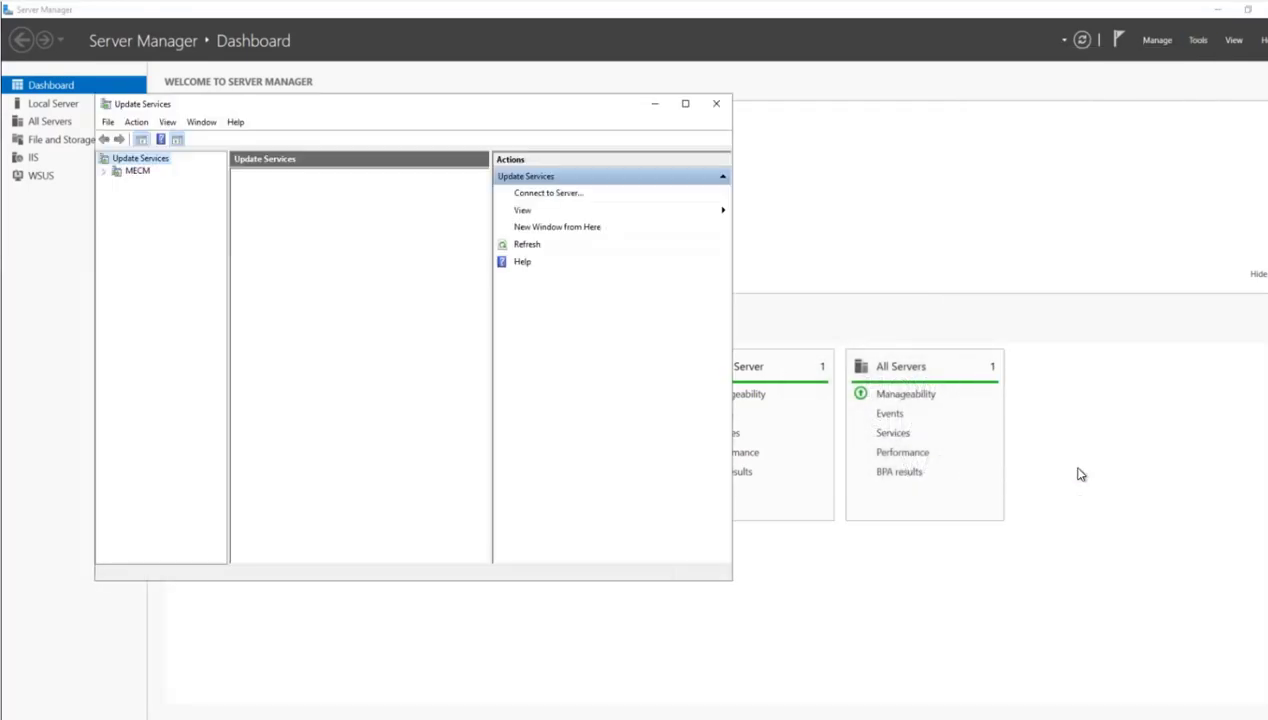
pyautogui.doubleClick(296, 106)
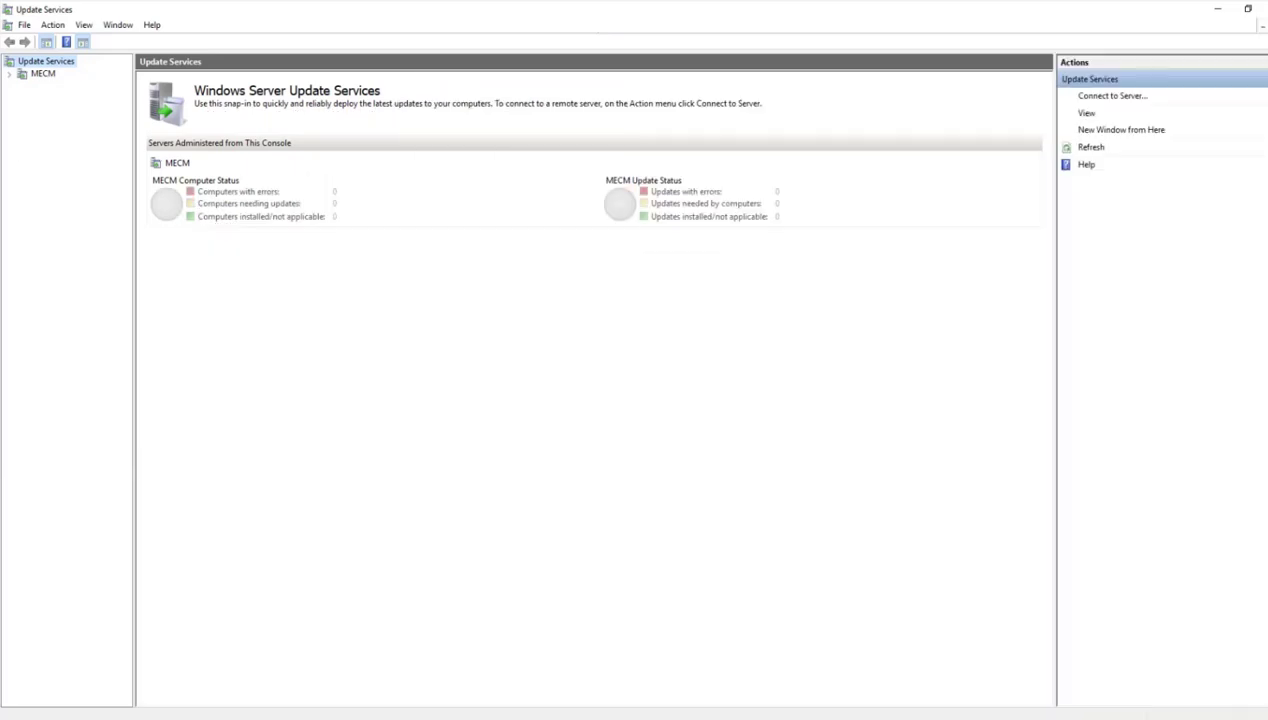
pyautogui.click(10, 75)
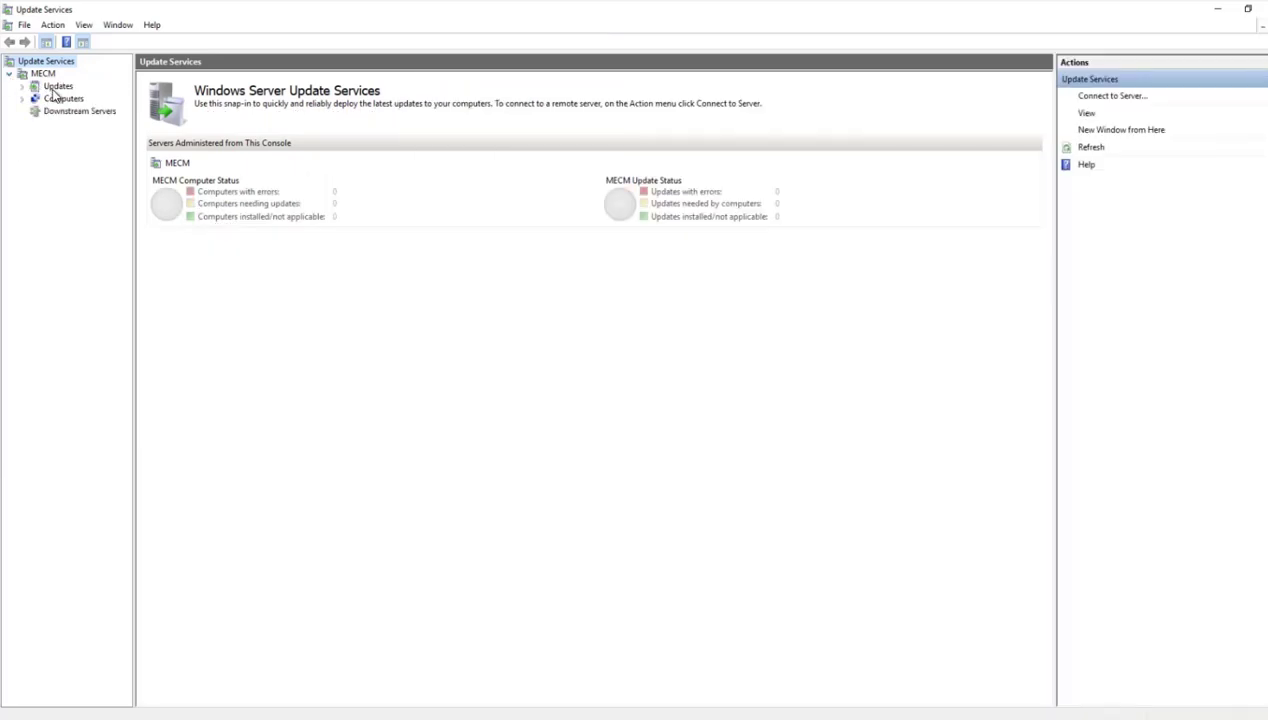
pyautogui.click(57, 88)
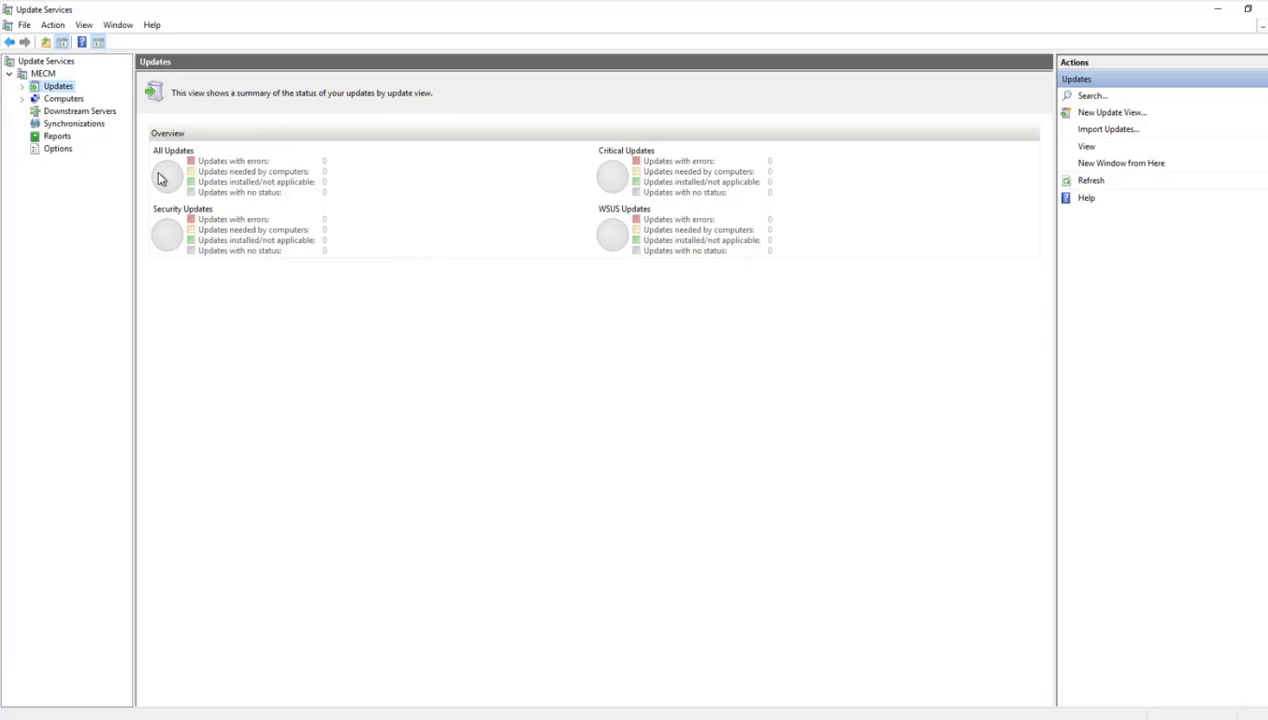
pyautogui.click(60, 150)
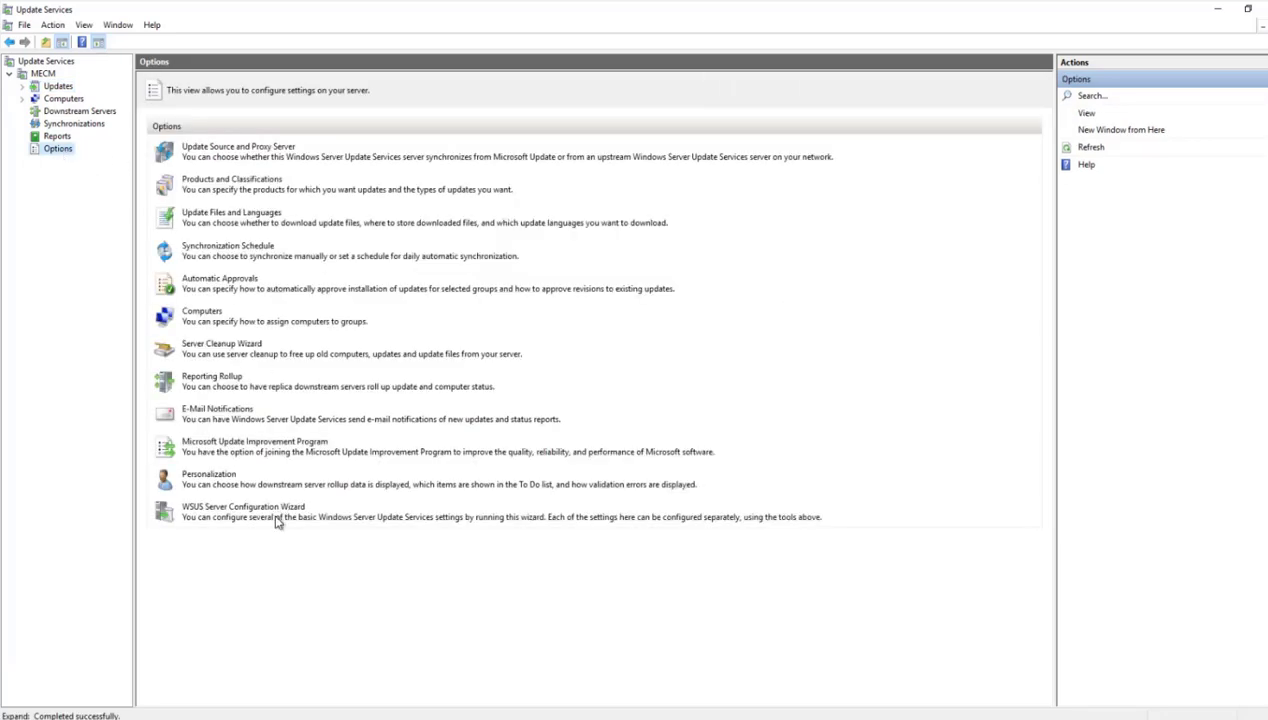
# - Run the WSUS Server Configuration Wizard with Microsoft Update as upstream source and no proxy, and connect to the upstream server
pyautogui.click(222, 508)
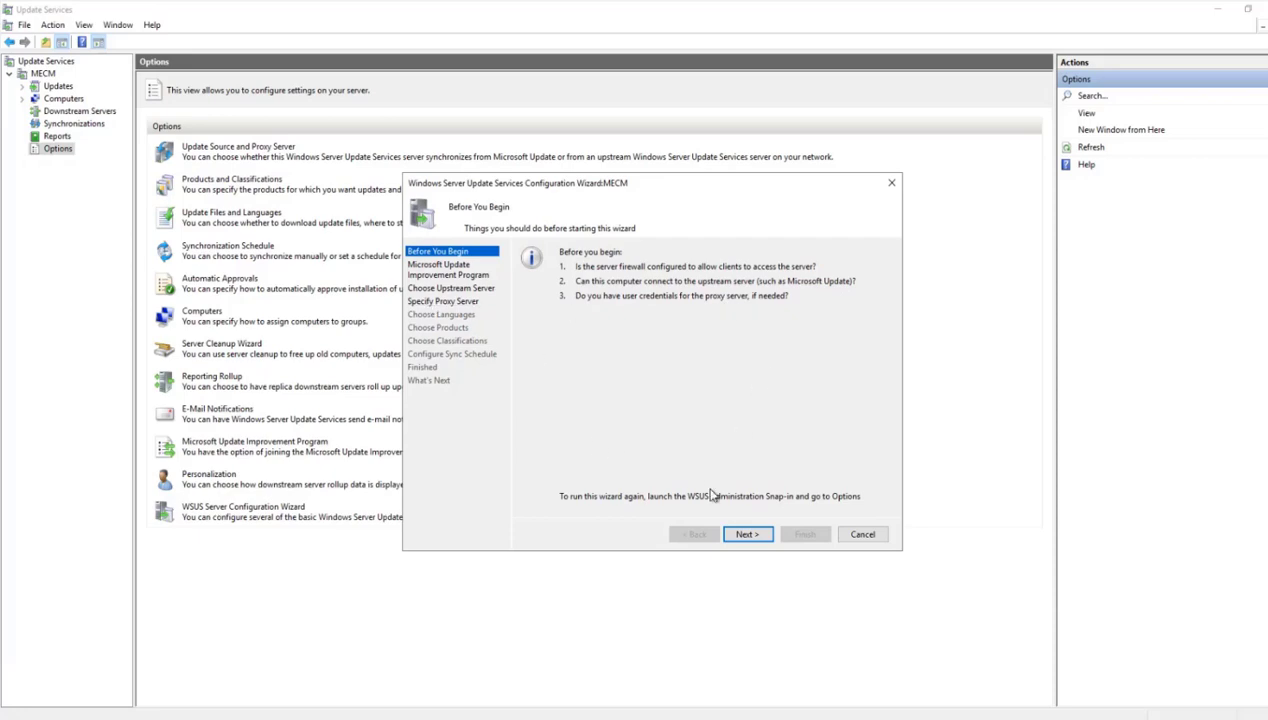
pyautogui.click(745, 535)
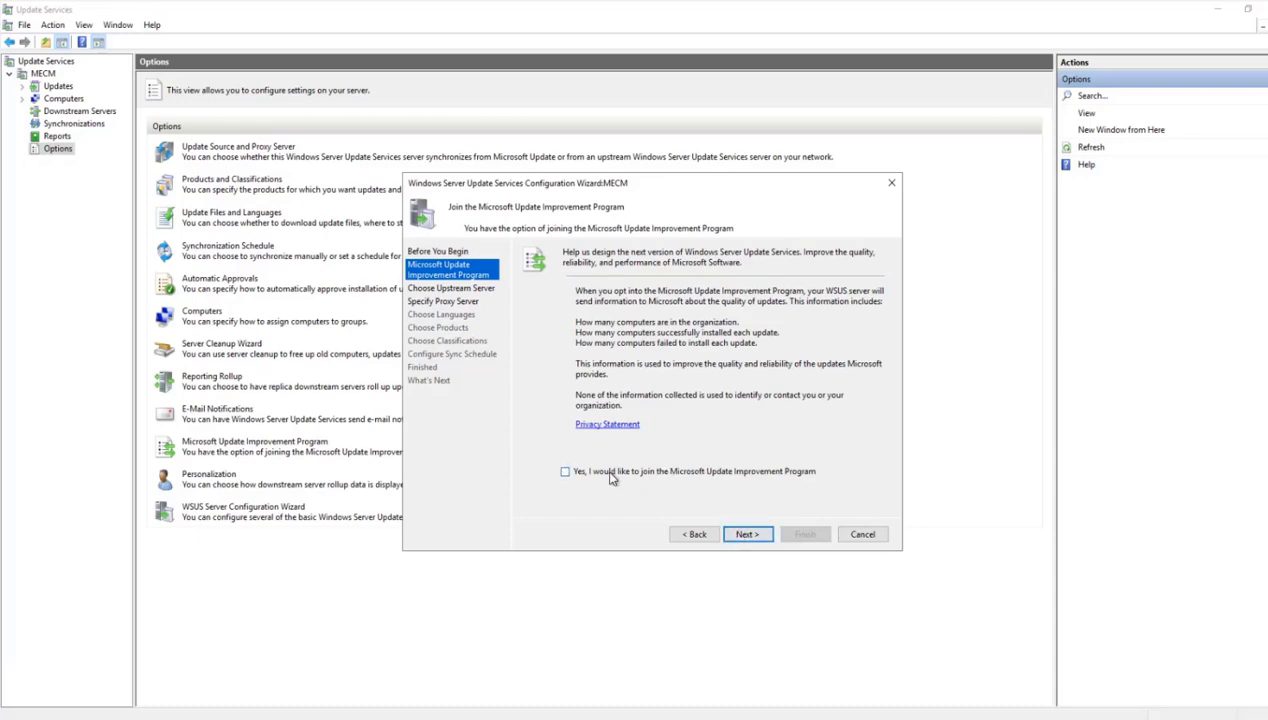
pyautogui.click(745, 535)
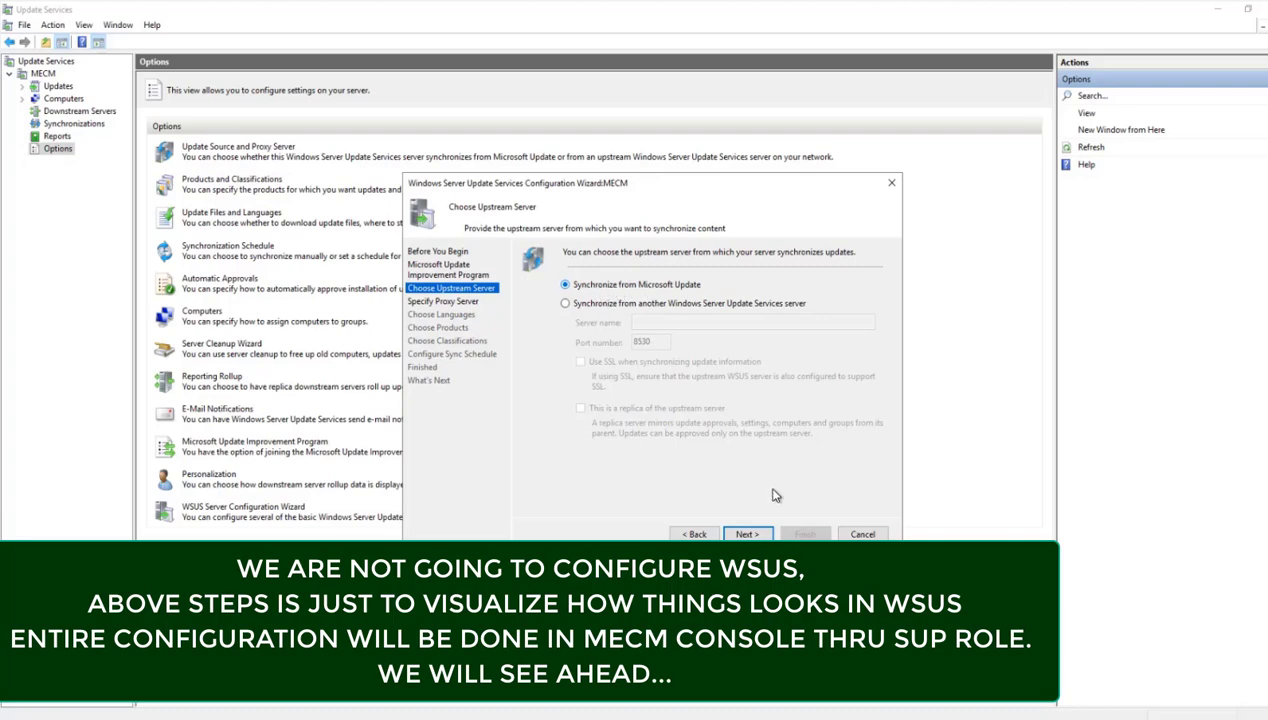
pyautogui.click(747, 534)
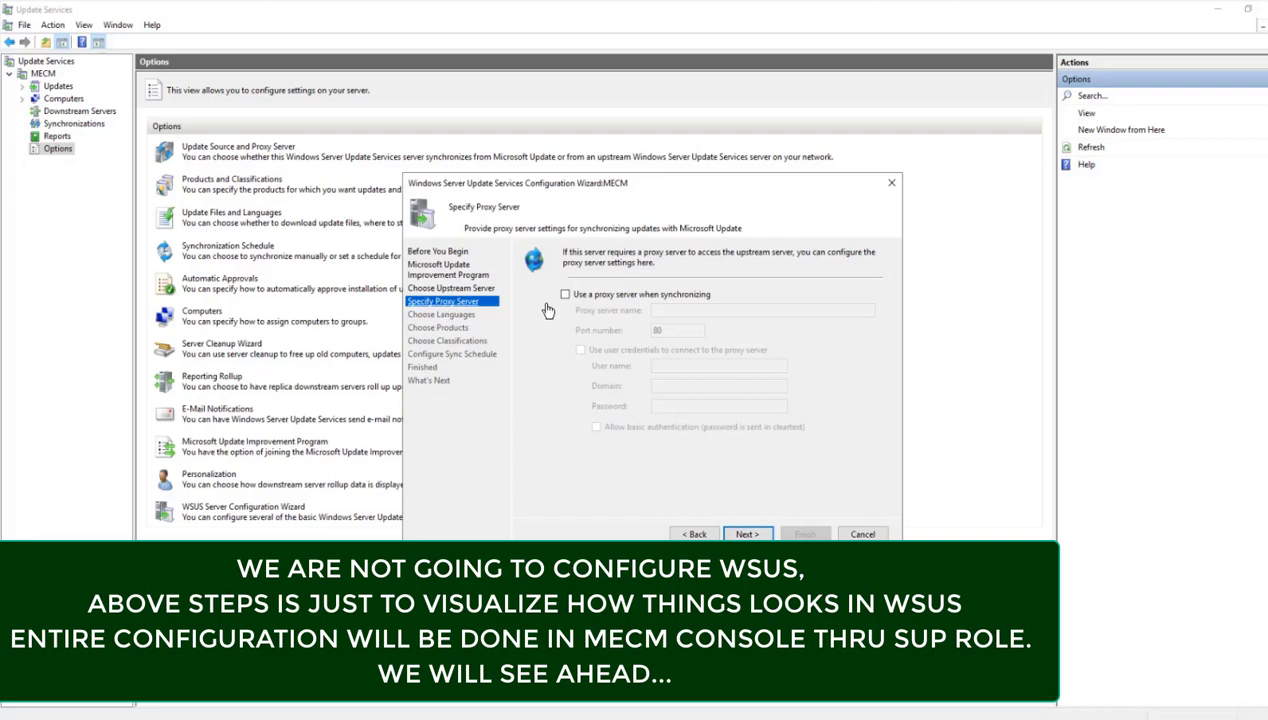
pyautogui.click(748, 535)
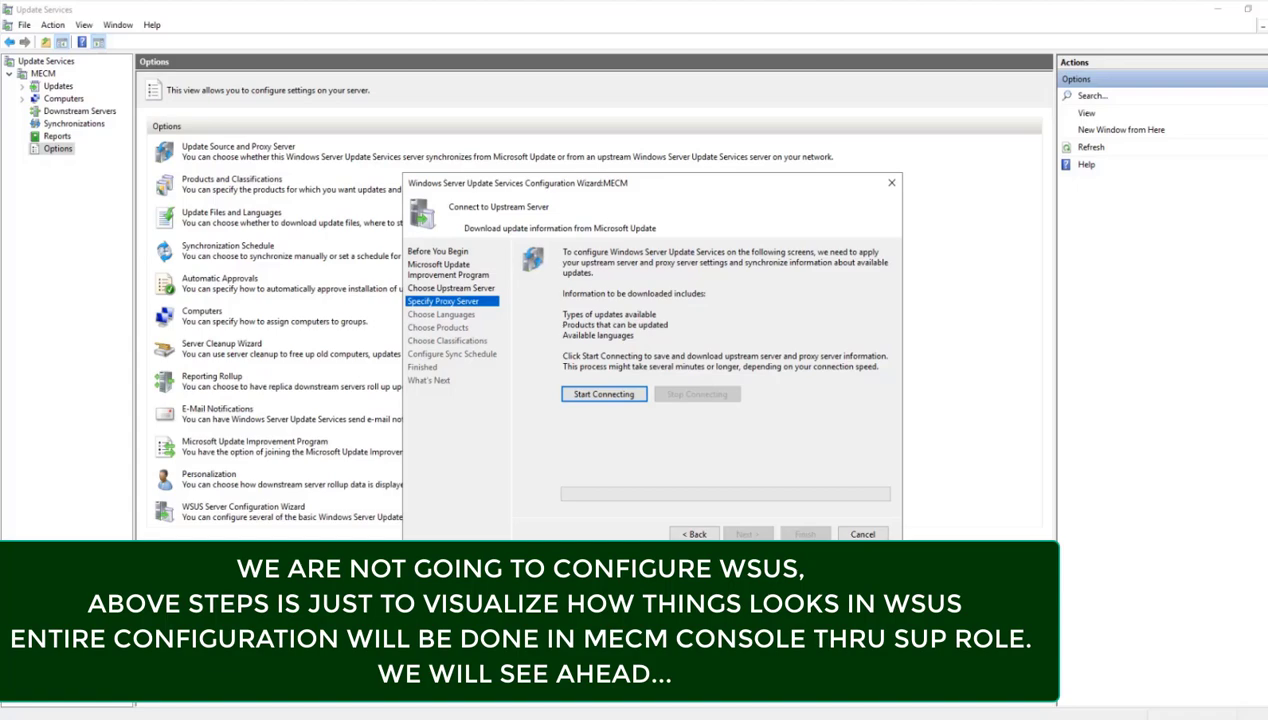
pyautogui.click(603, 394)
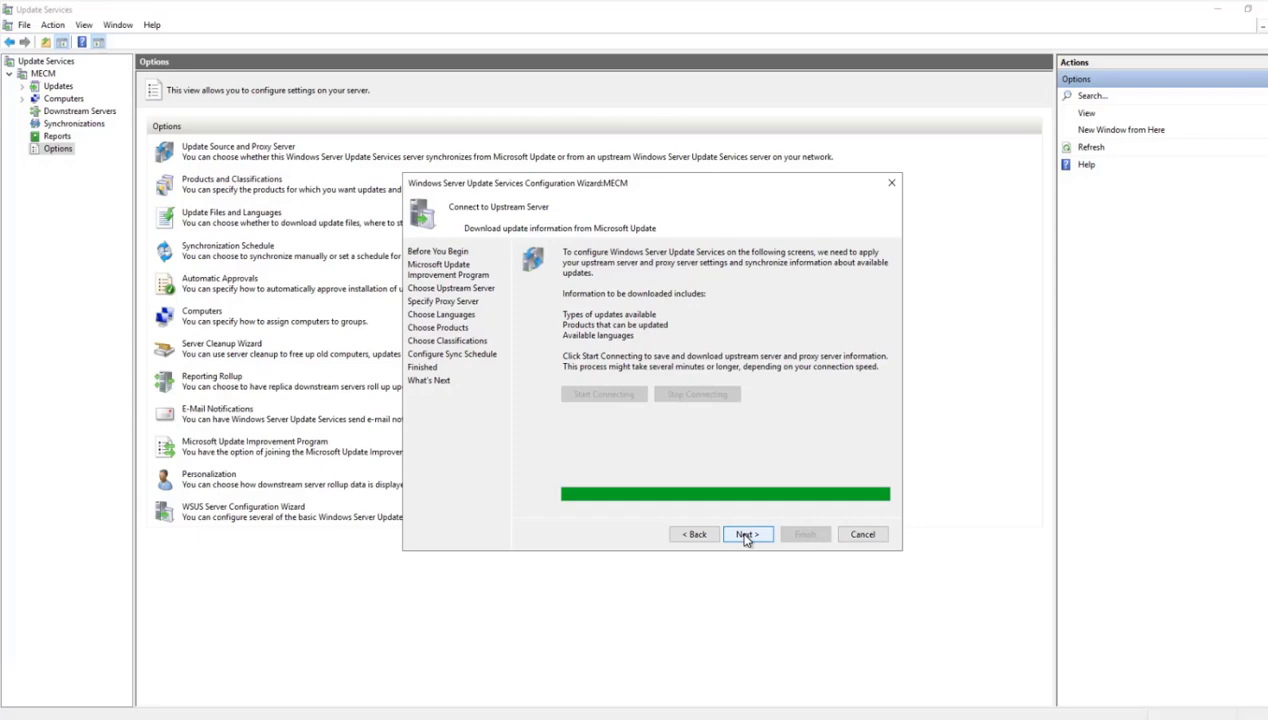
pyautogui.click(745, 535)
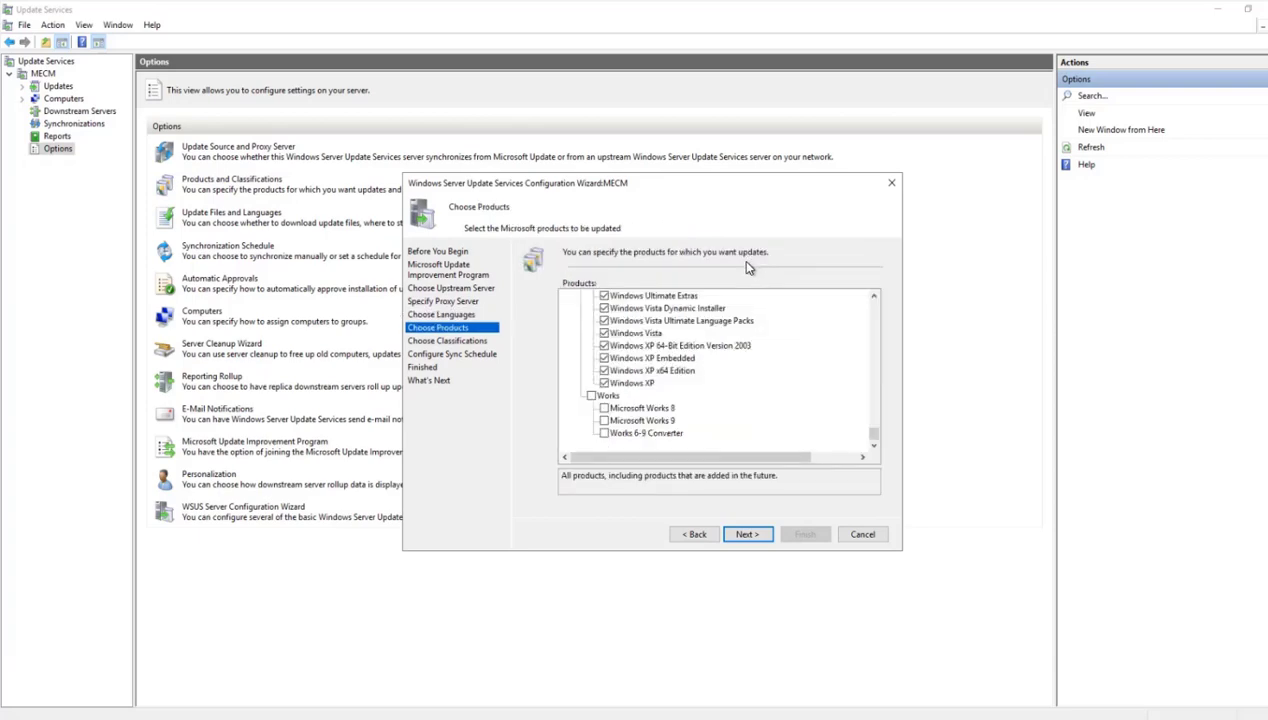
# - Review the wizard's products, classifications and sync schedule options through to the Finished page, and cancel the wizard
pyautogui.scroll(10, 645, 390)
pyautogui.scroll(-5, 648, 393)
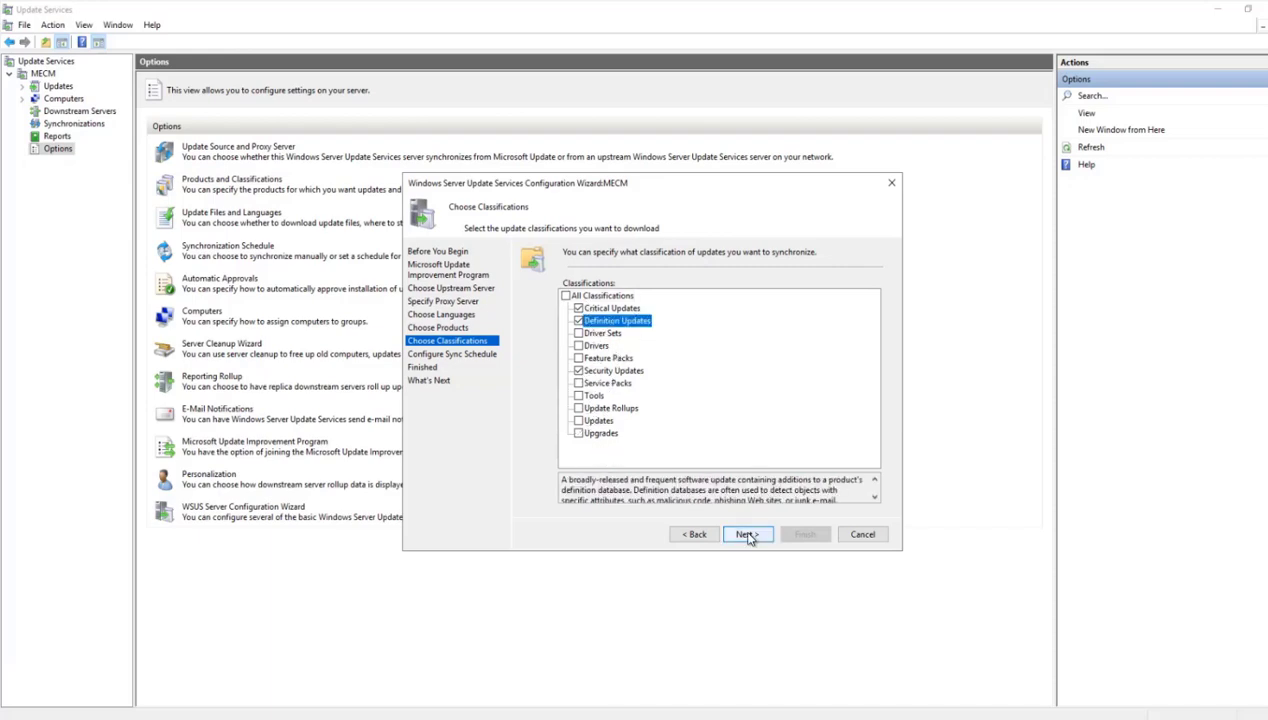
pyautogui.click(747, 535)
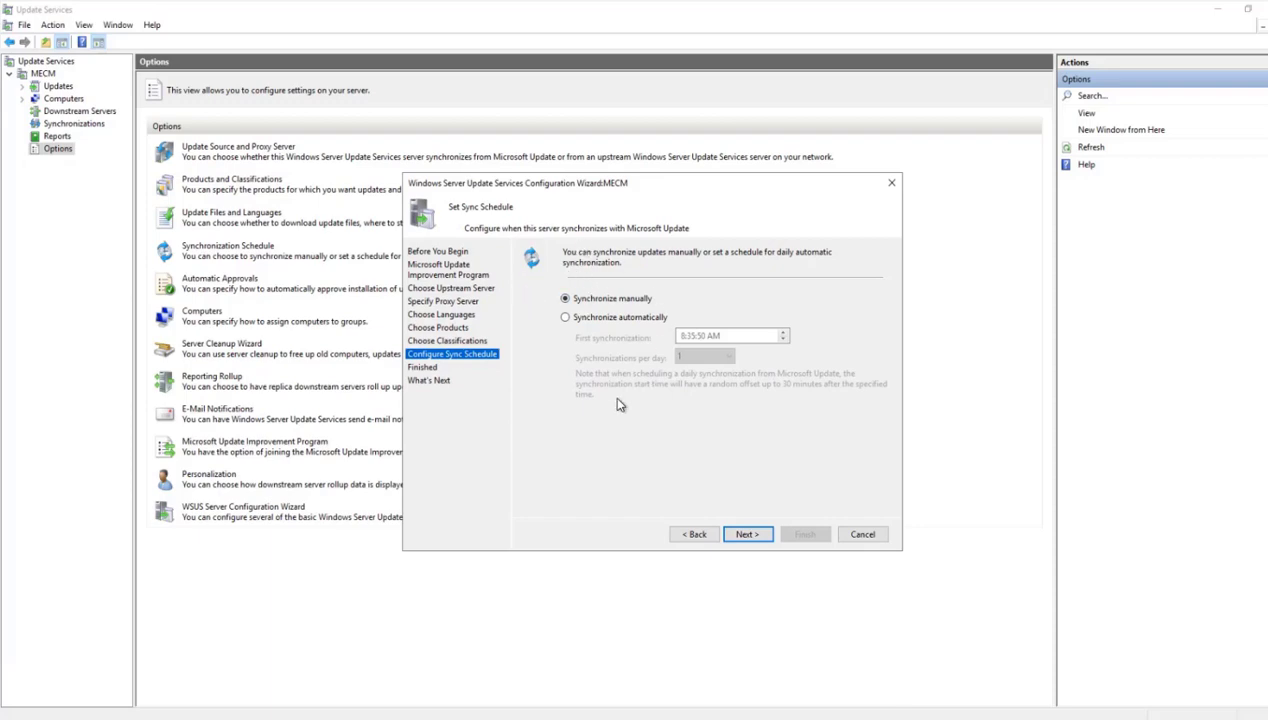
pyautogui.click(748, 534)
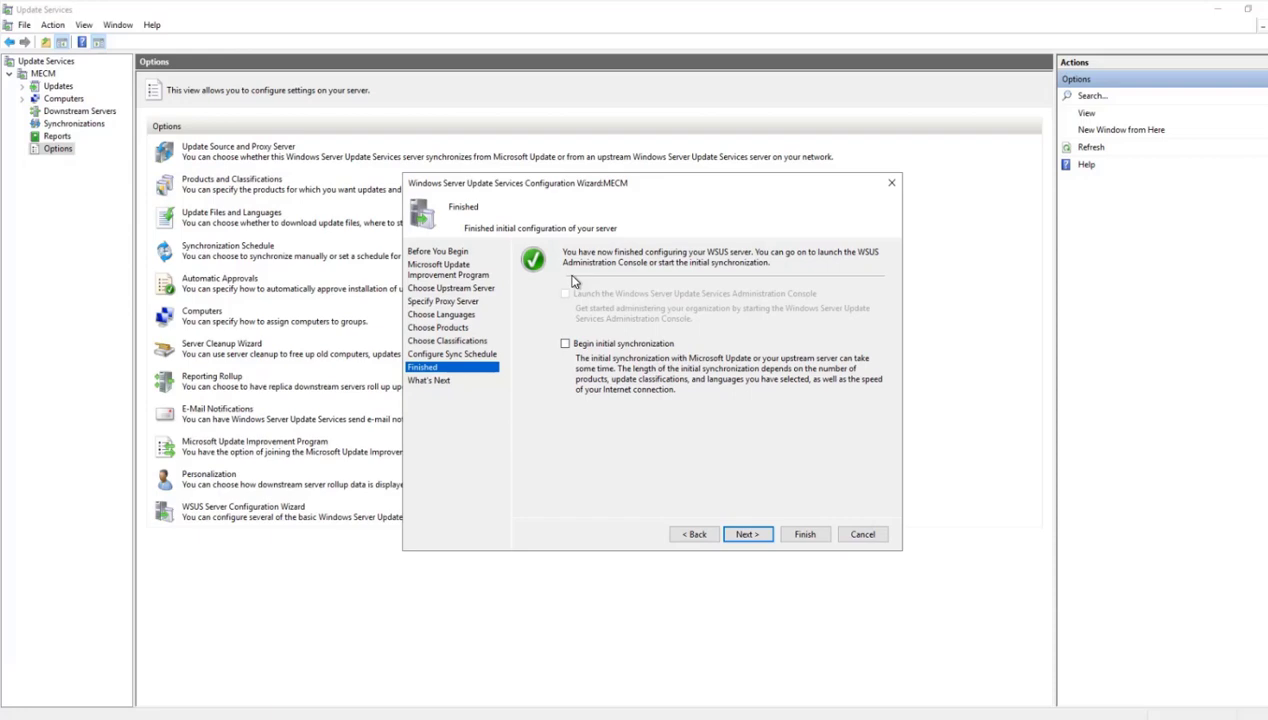
pyautogui.click(862, 534)
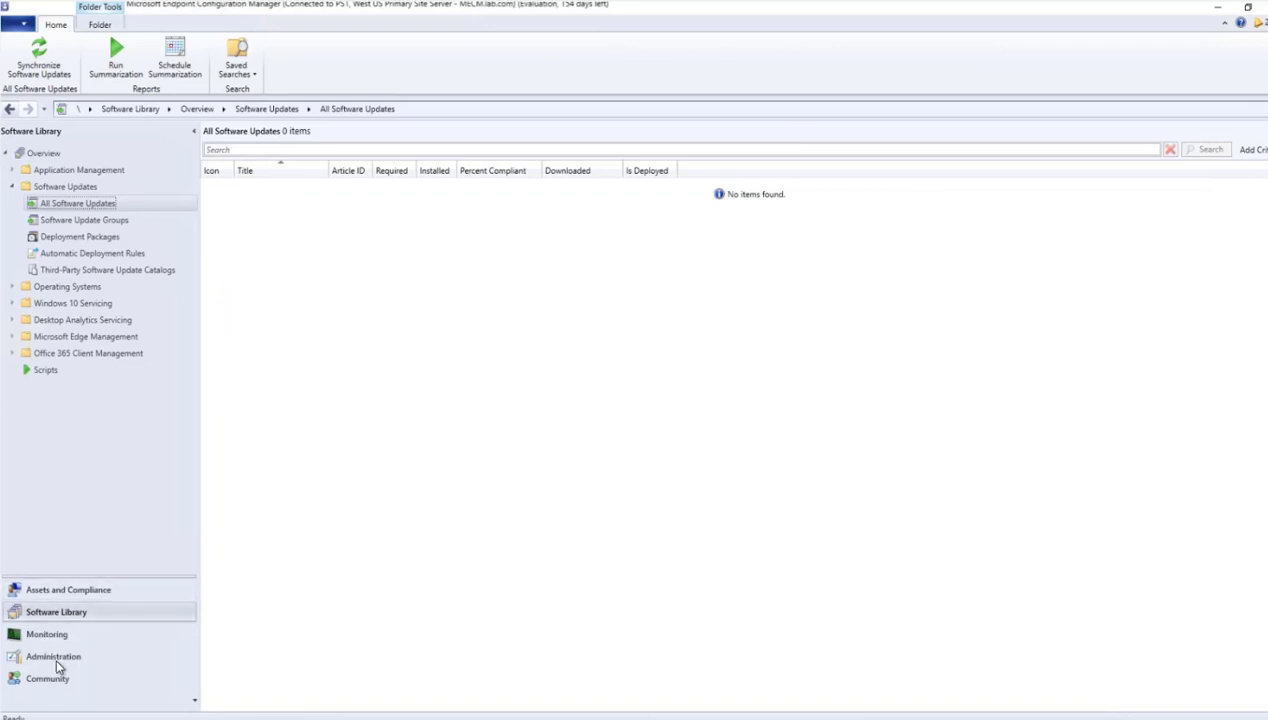
# - Switch to the Configuration Manager console and start adding site system roles to MECM.lab.com under Servers and Site System Roles
pyautogui.click(54, 654)
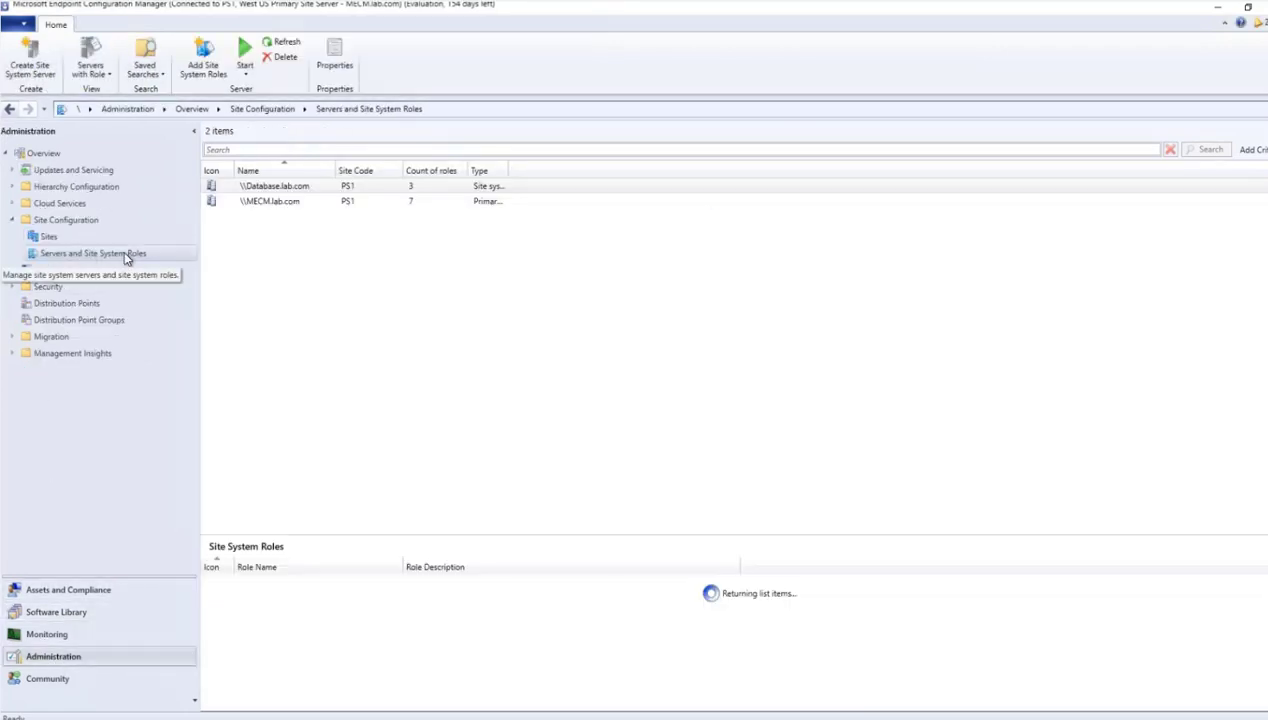
pyautogui.click(289, 202)
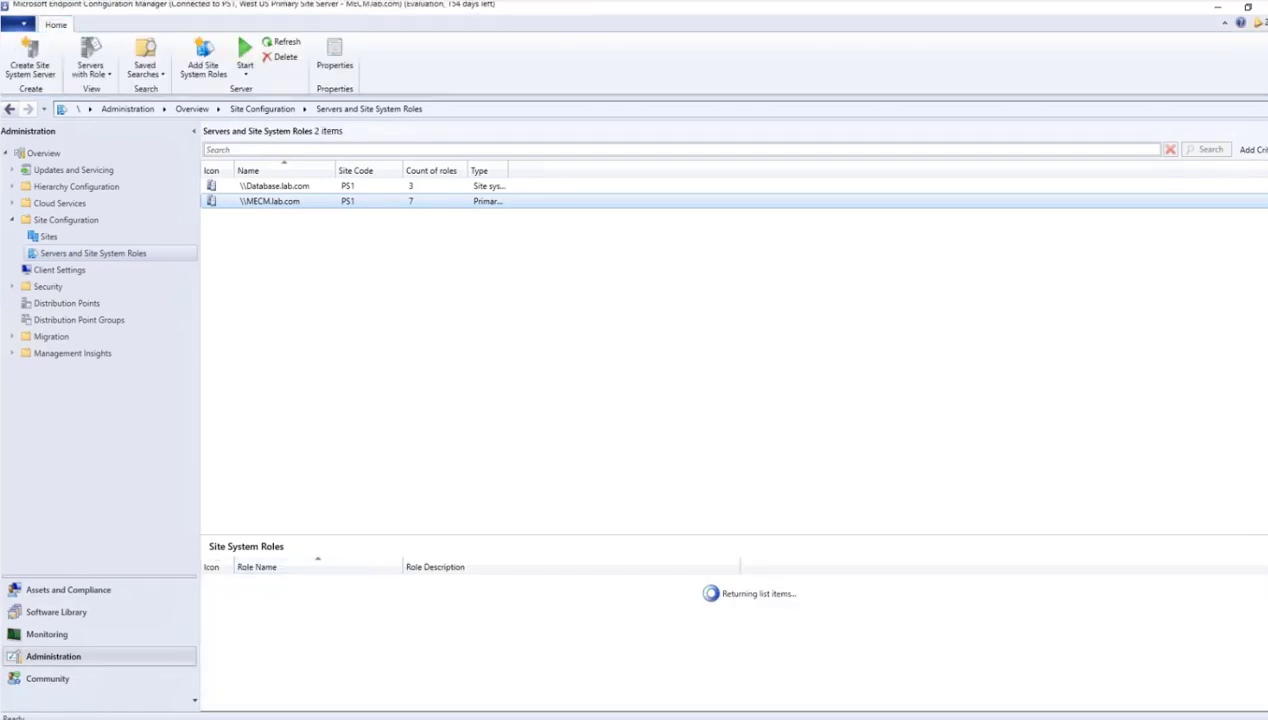
pyautogui.rightClick(278, 210)
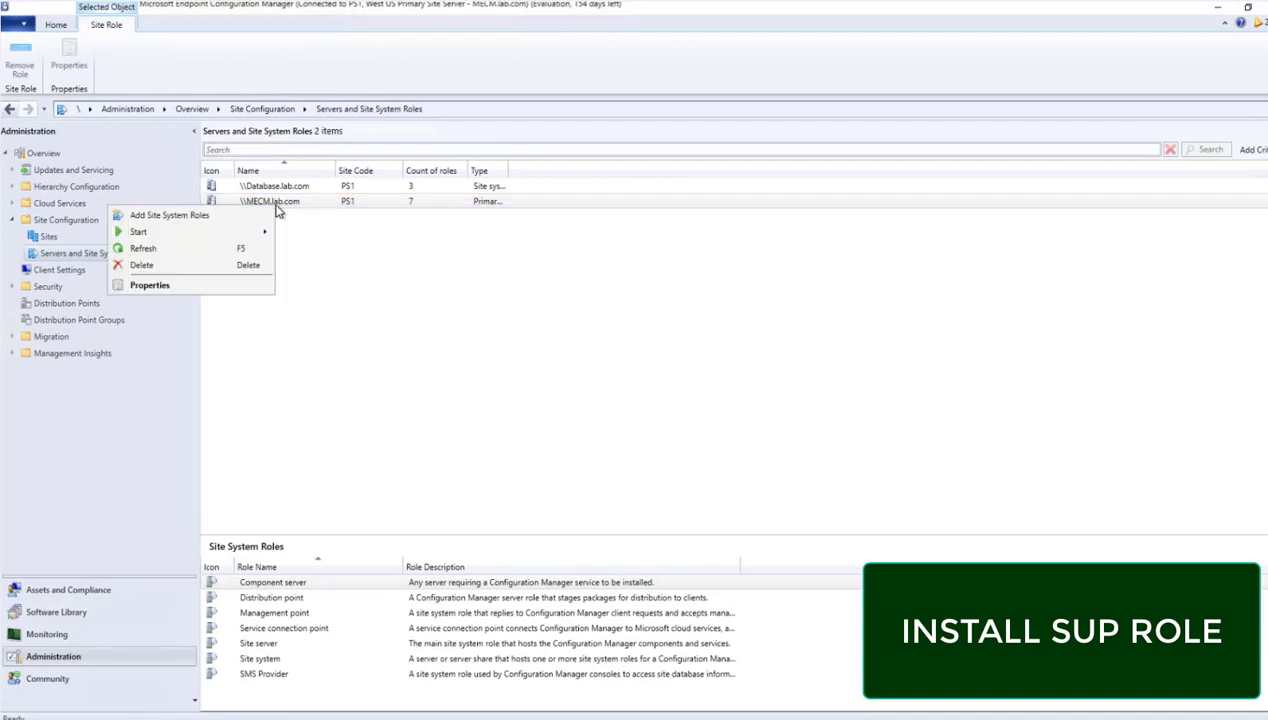
pyautogui.click(203, 219)
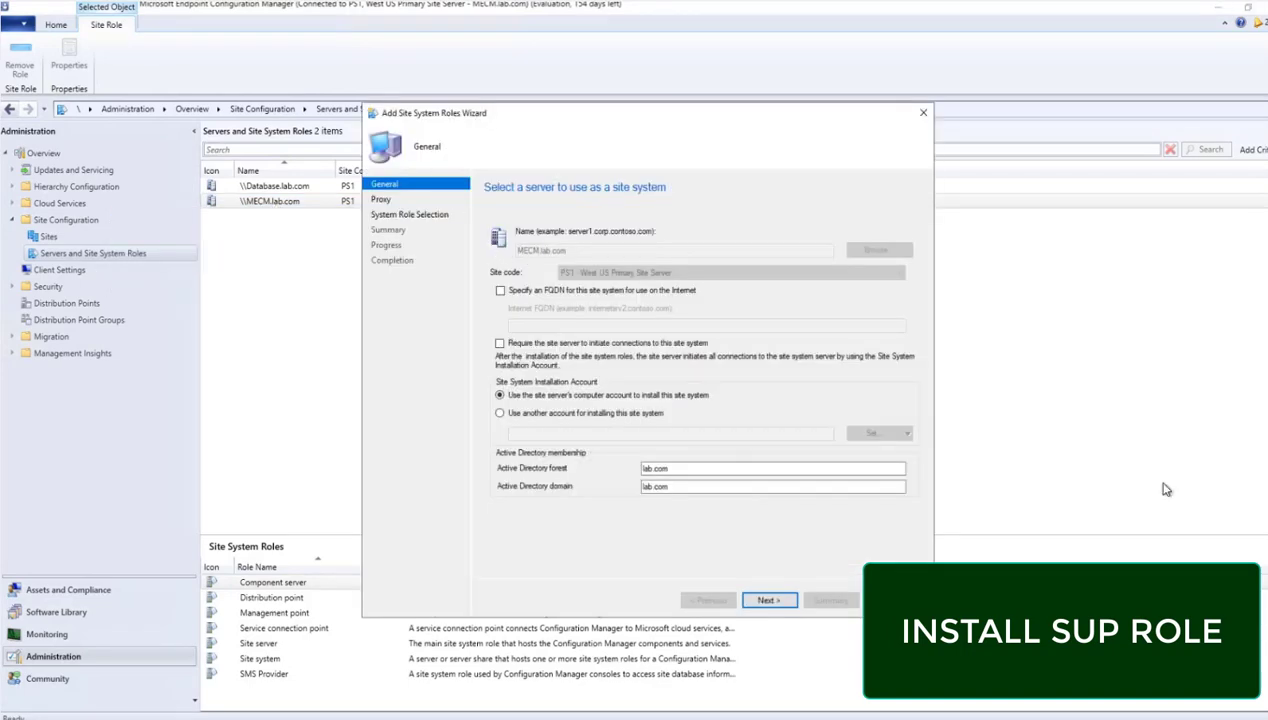
# - Keep the default site system settings without an internet proxy and select the Software update point role
pyautogui.click(779, 604)
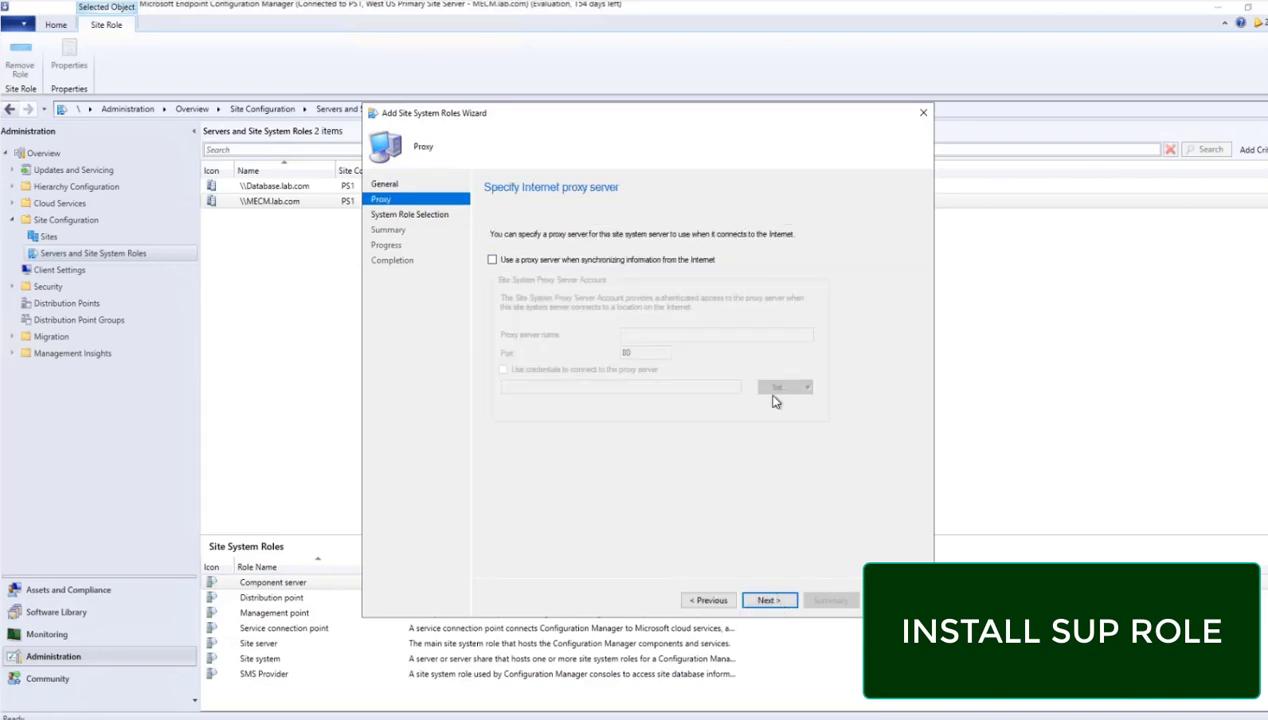
pyautogui.click(767, 601)
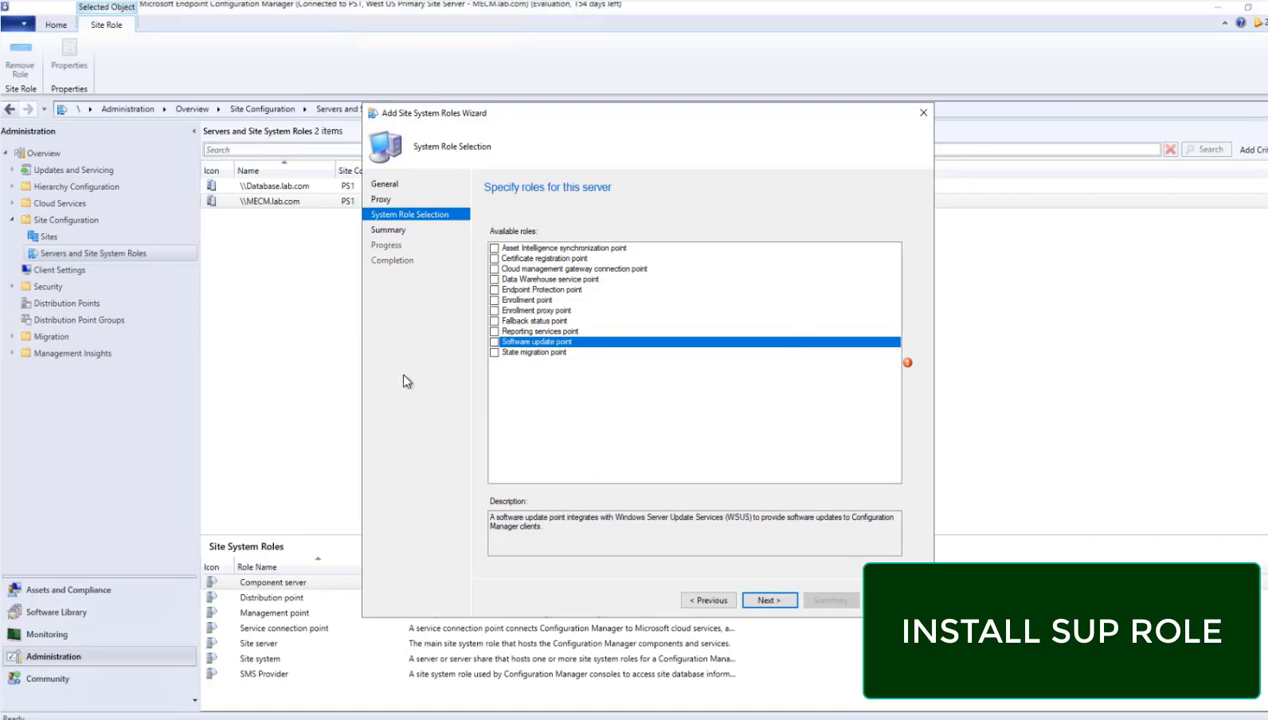
pyautogui.click(493, 342)
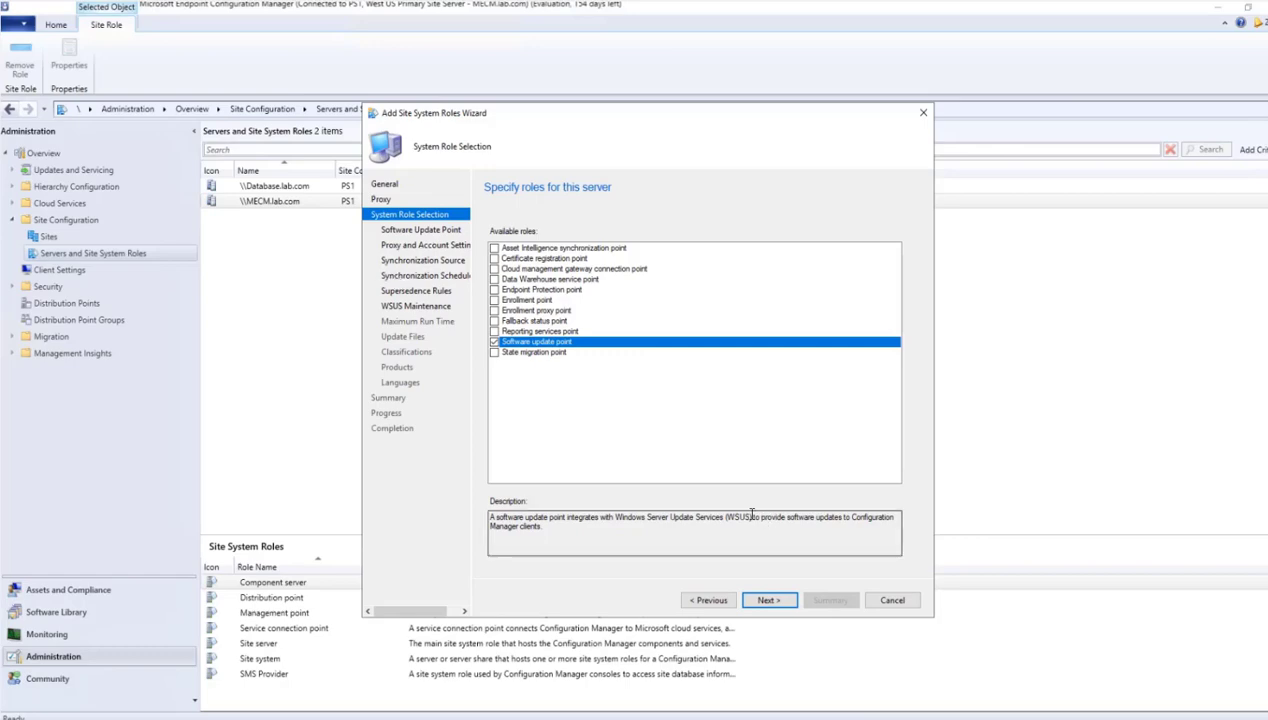
pyautogui.click(767, 600)
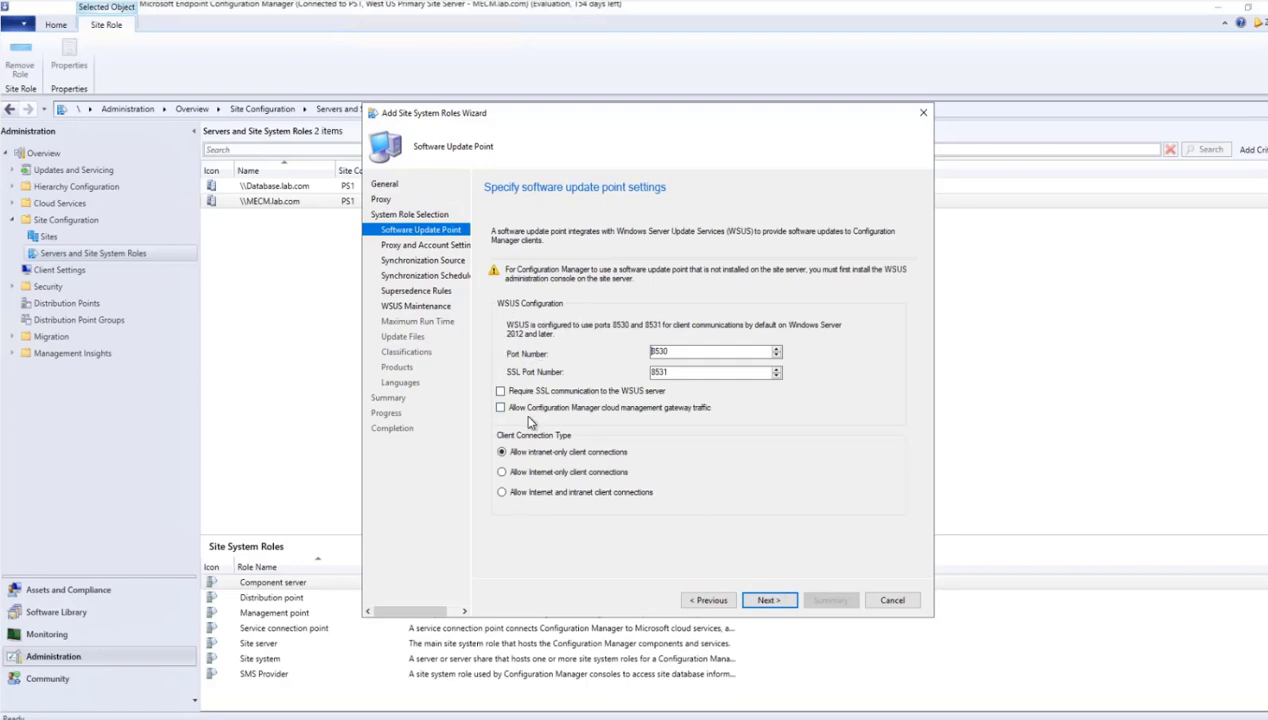
# - Accept the default software update point settings with ports 8530 and 8531, and enable removing obsolete updates from the WSUS database
pyautogui.click(768, 600)
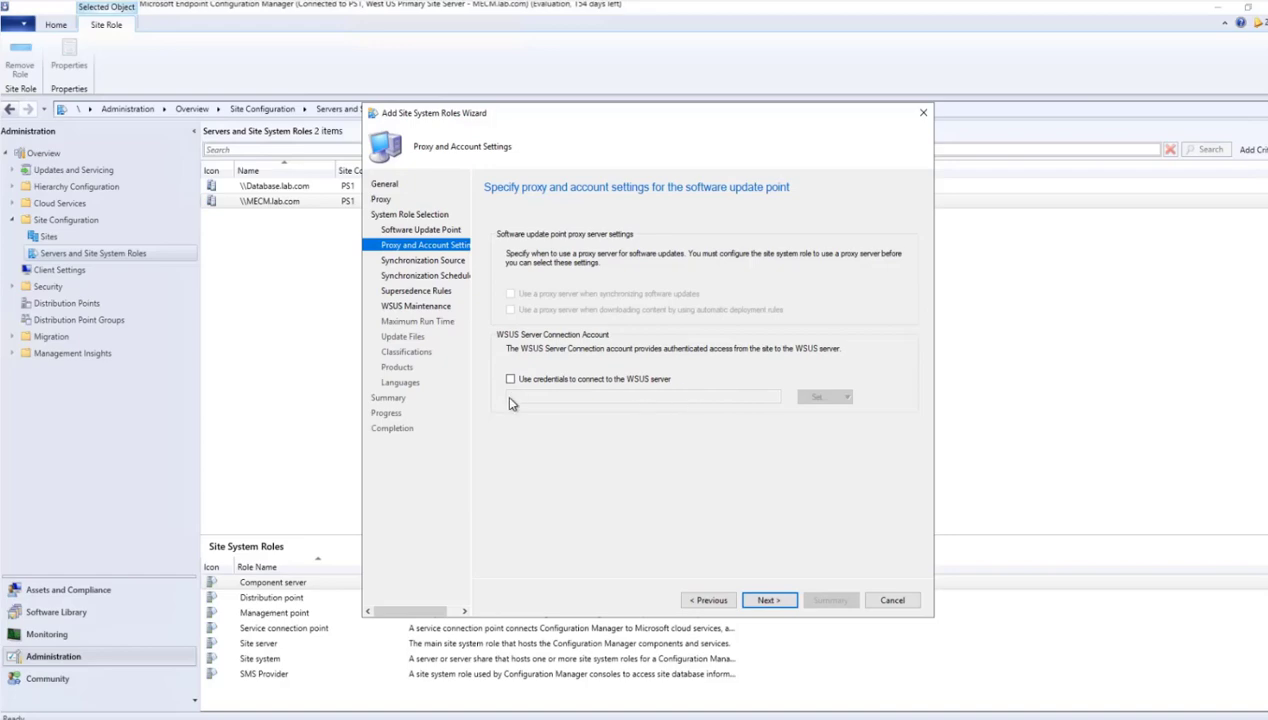
pyautogui.click(770, 601)
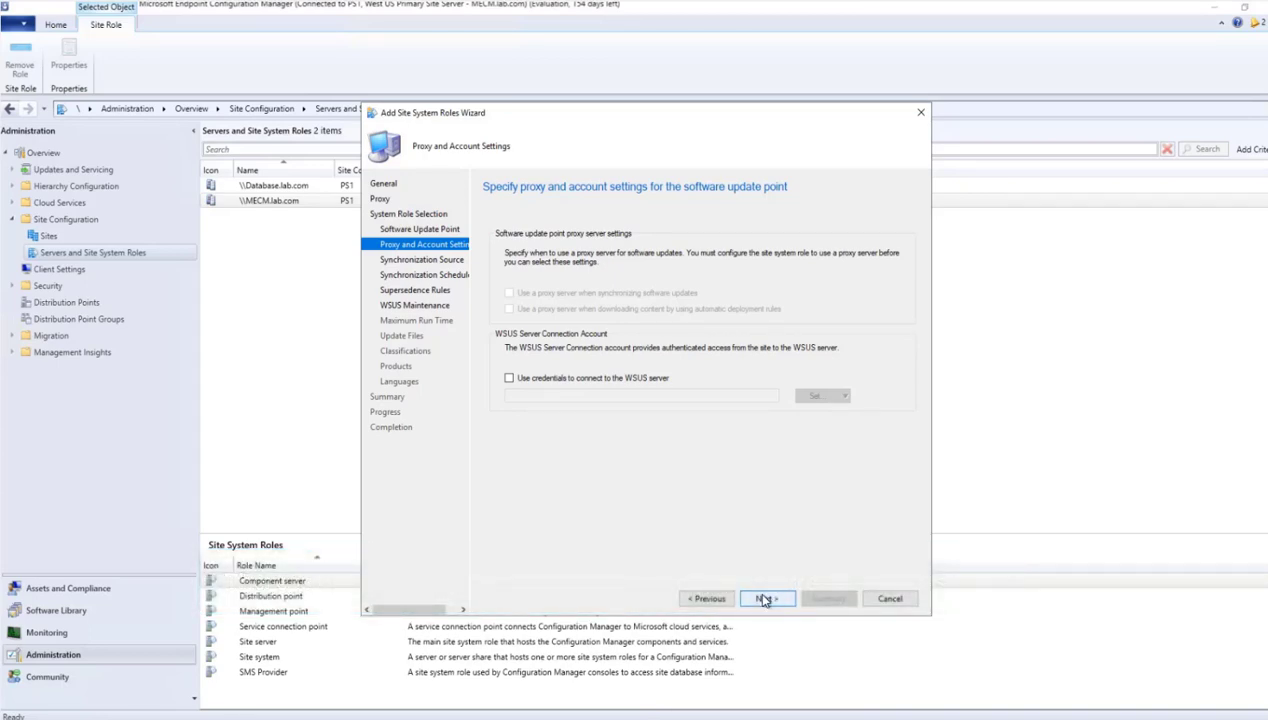
pyautogui.click(765, 599)
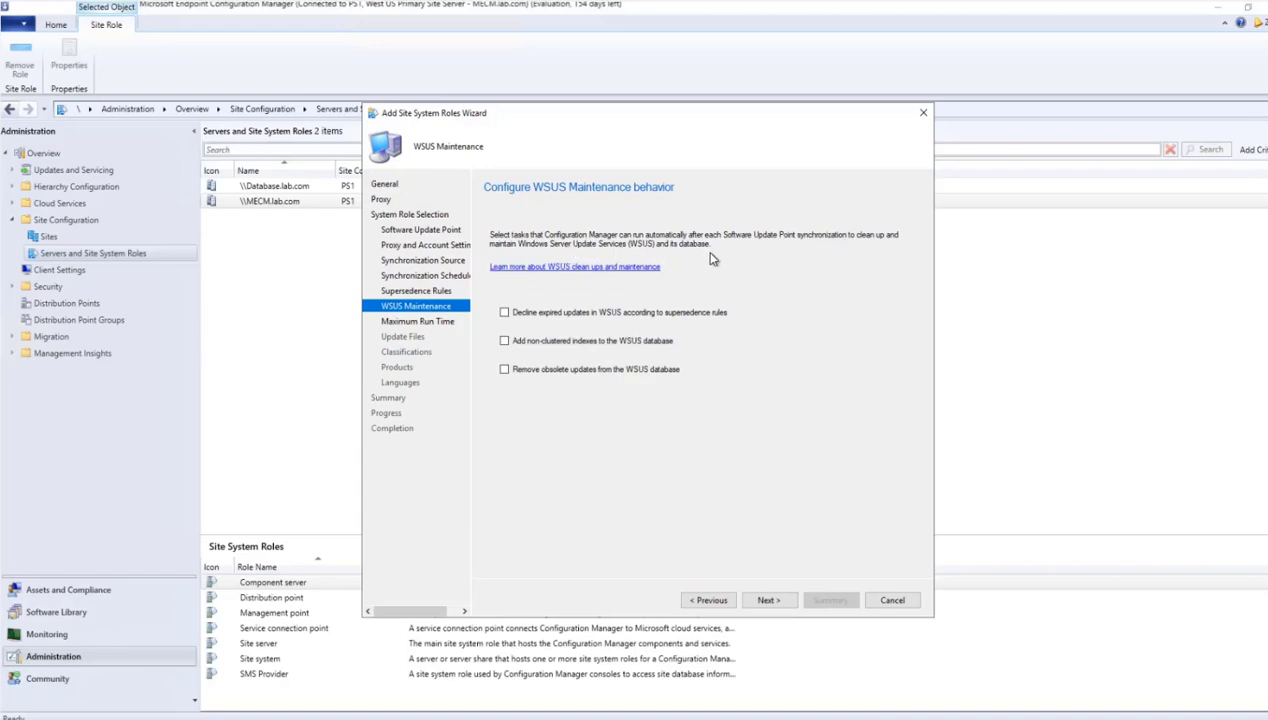
pyautogui.click(504, 369)
pyautogui.click(770, 603)
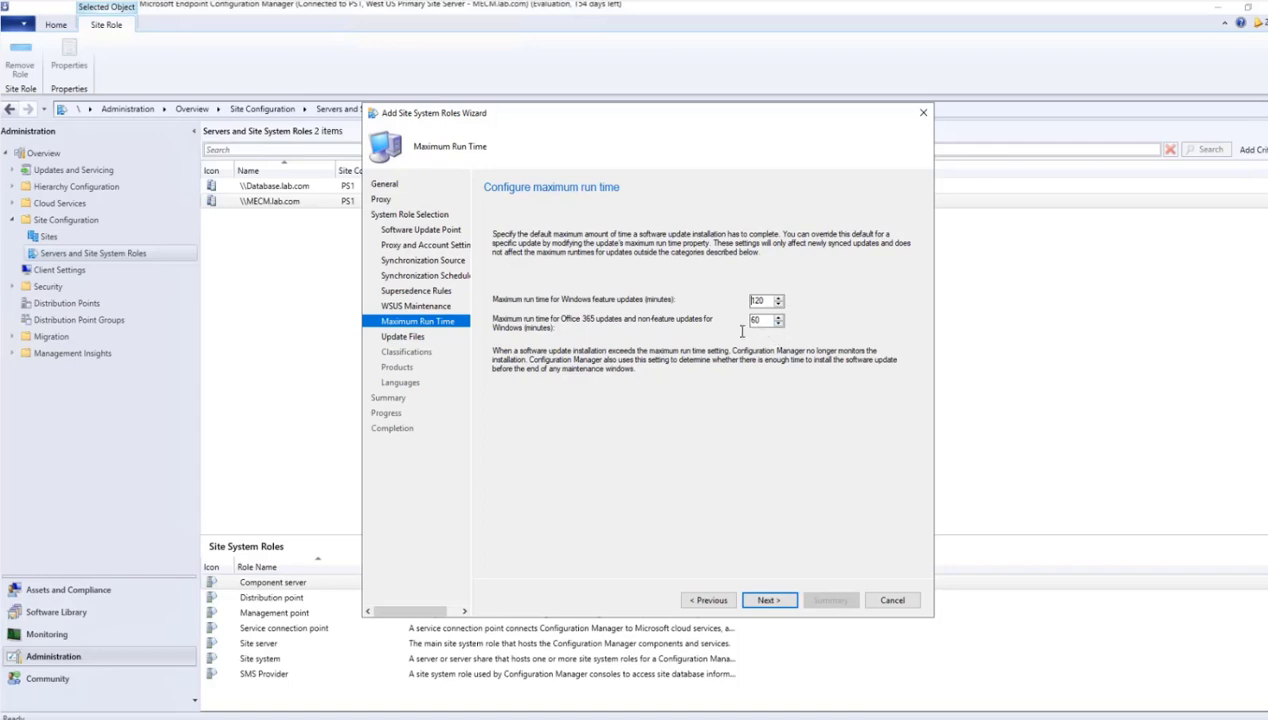
# - Keep maximum run times of 120 and 60 minutes, and download both full files and express installation files for Windows 10
pyautogui.click(774, 601)
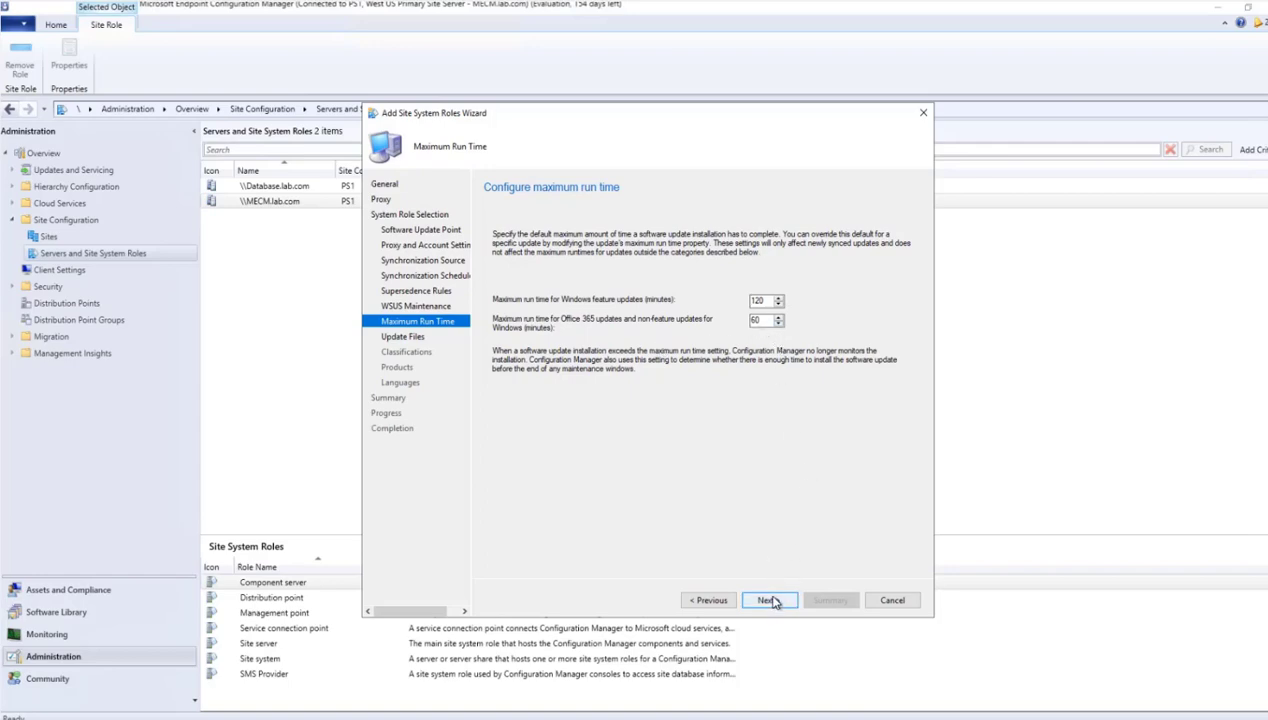
pyautogui.click(770, 600)
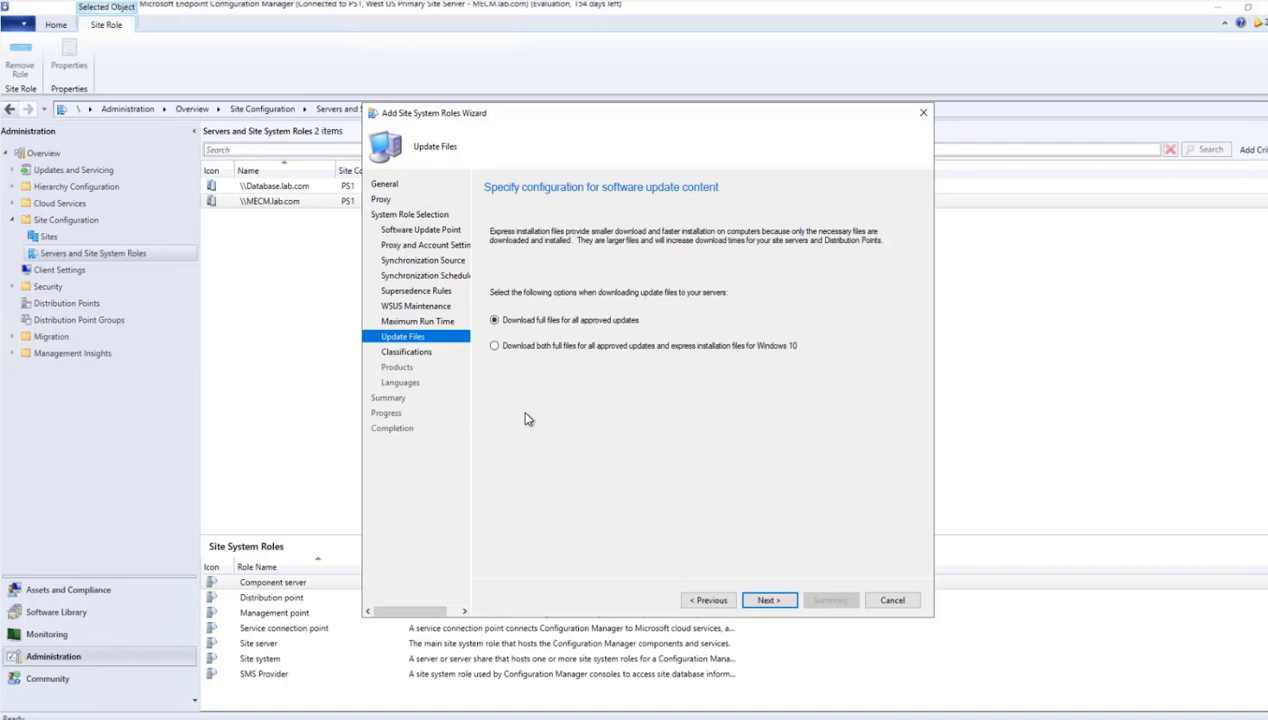
pyautogui.press('Down')
pyautogui.click(779, 603)
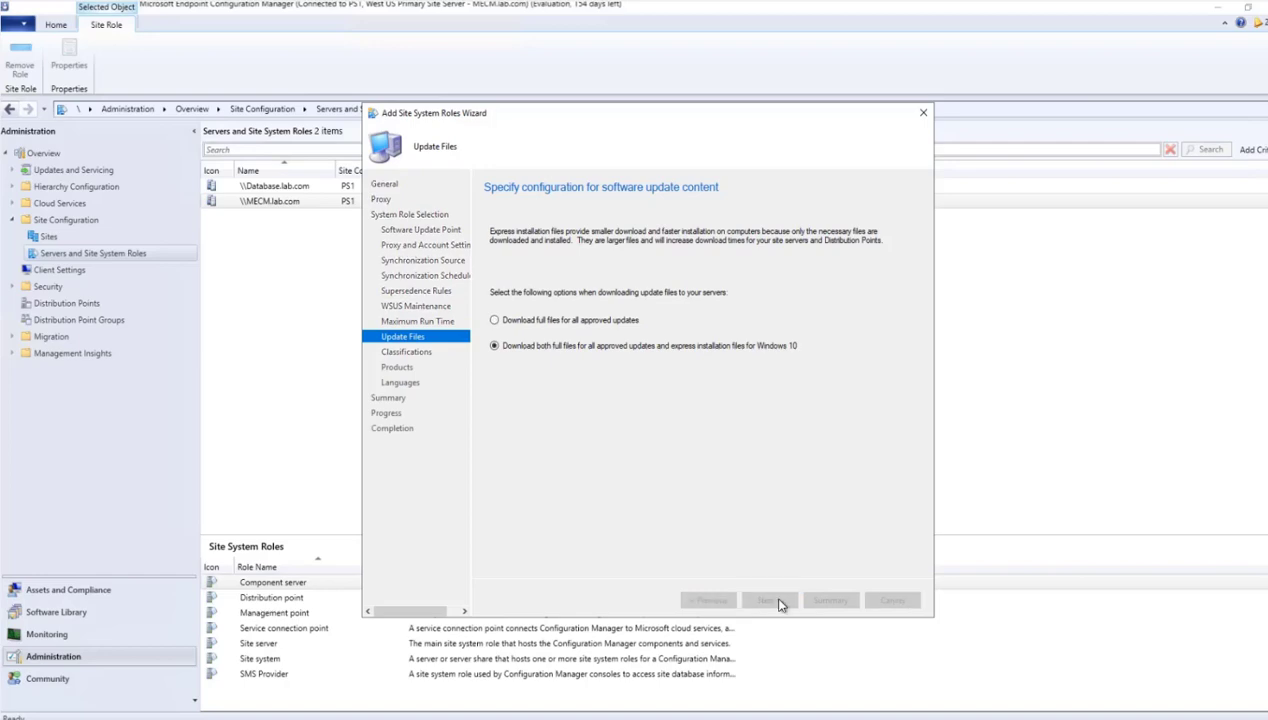
# - Select Critical Updates and Security Updates as the software update classifications to synchronize
pyautogui.click(522, 256)
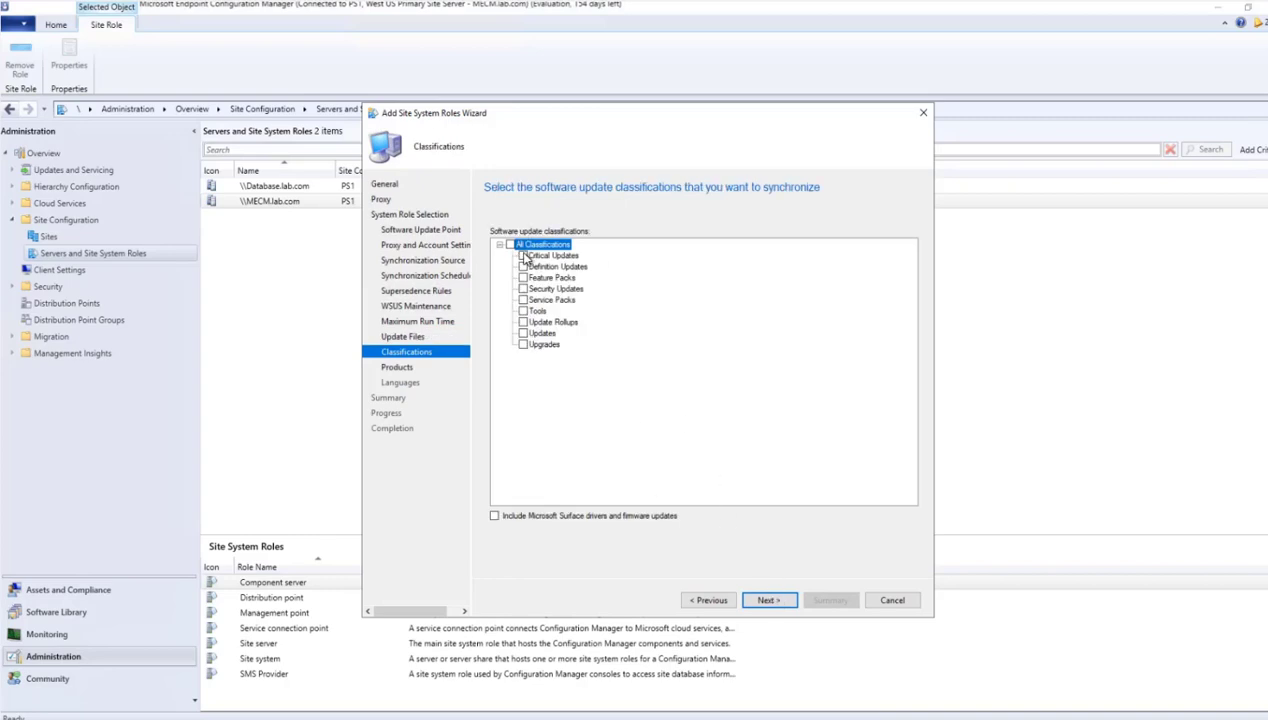
pyautogui.click(522, 289)
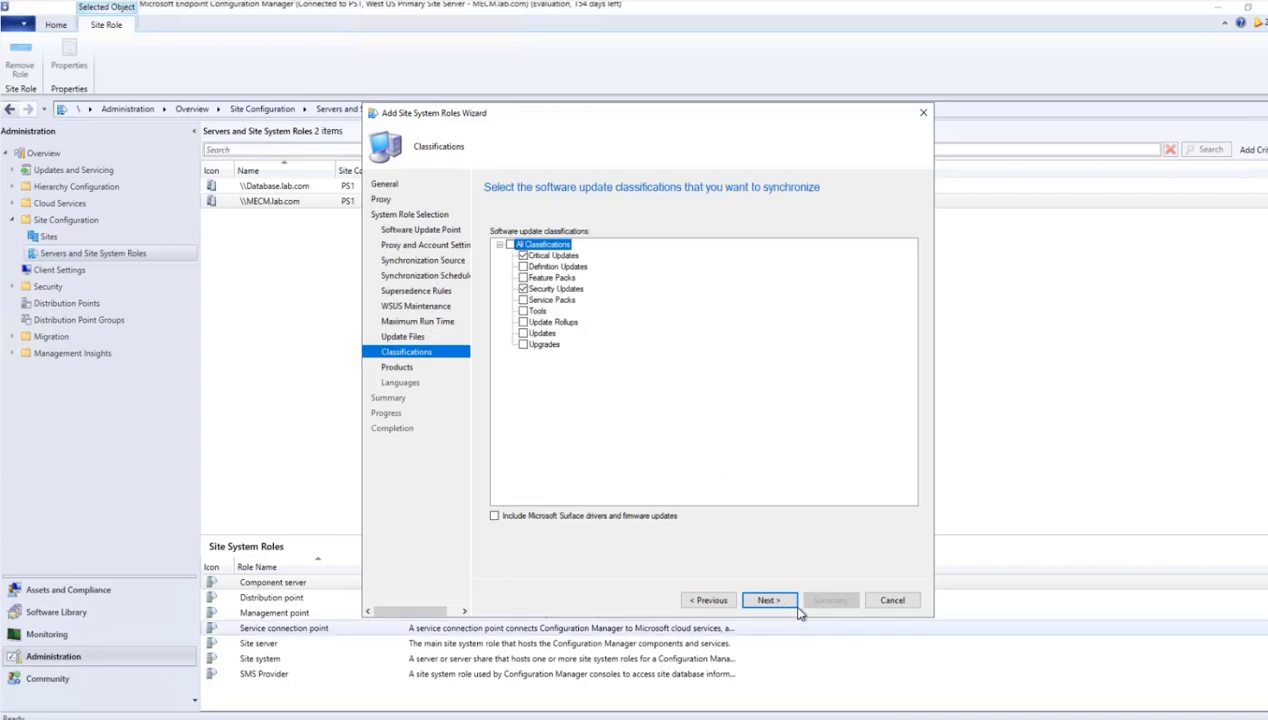
pyautogui.click(768, 601)
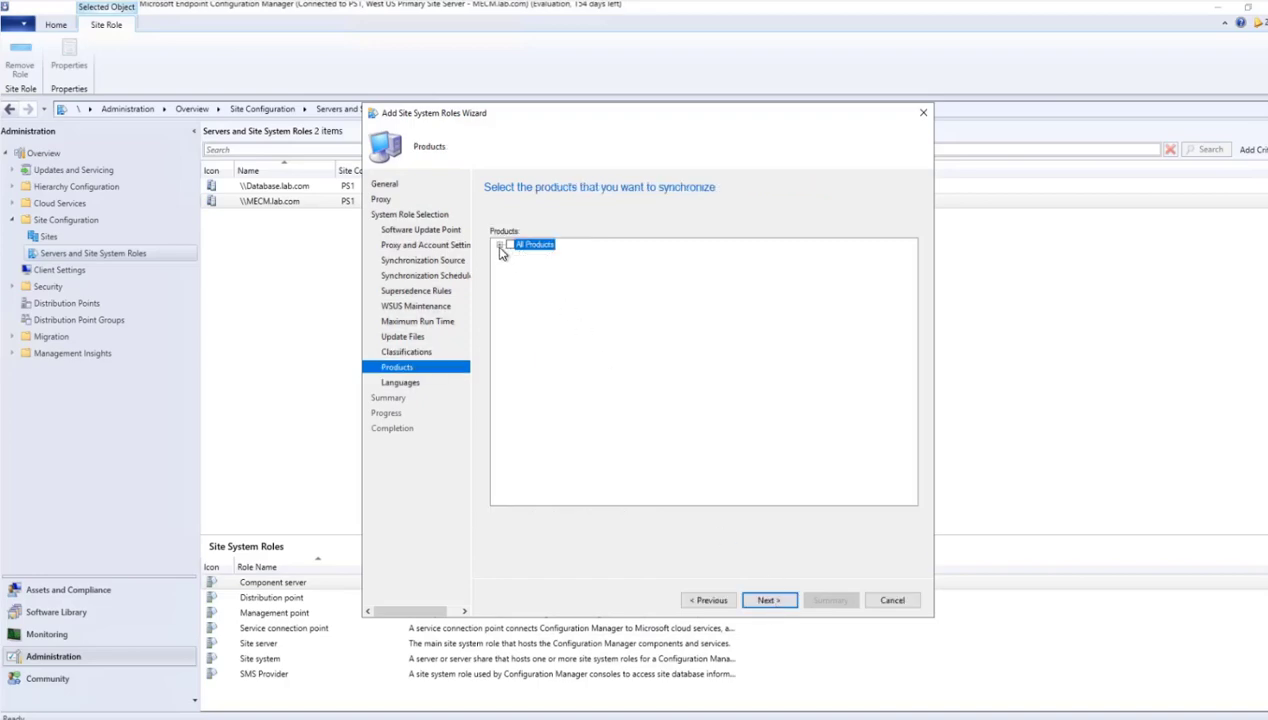
# - Select only Windows Server 2016, within the Windows family of Microsoft products, as the product to synchronize
pyautogui.click(500, 247)
pyautogui.click(511, 256)
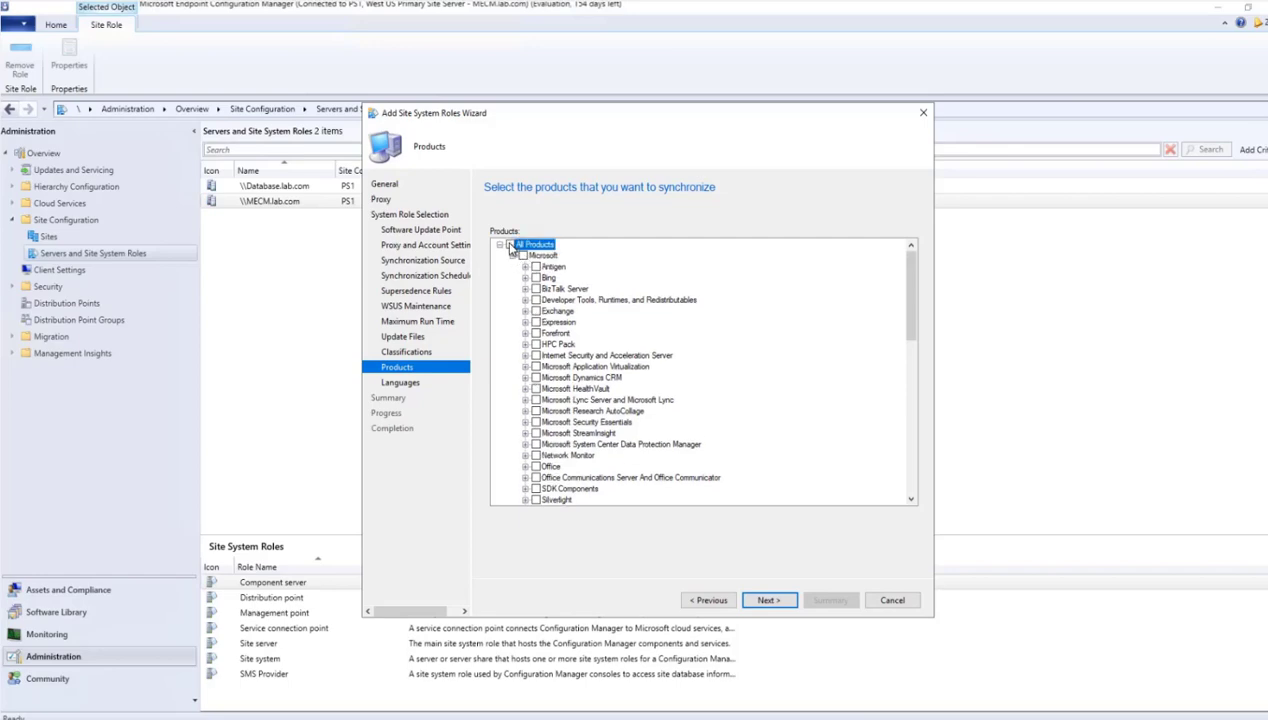
pyautogui.click(510, 245)
pyautogui.click(510, 245)
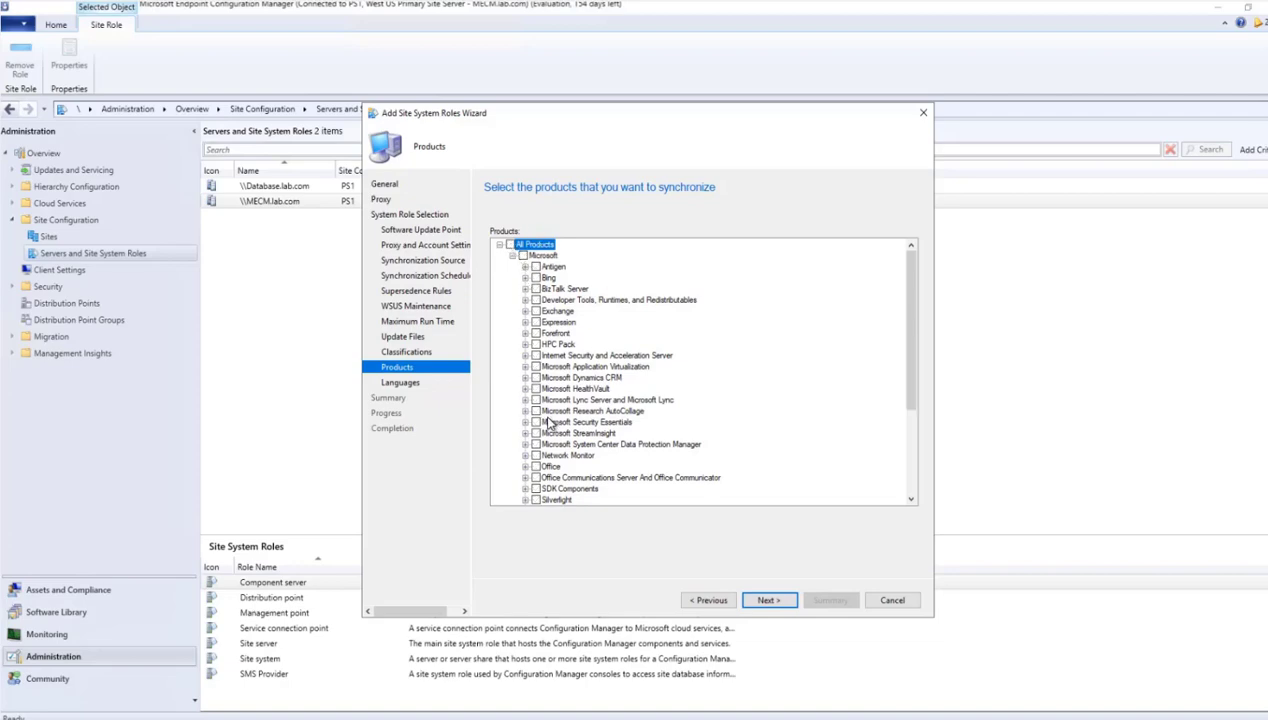
pyautogui.scroll(-4, 546, 415)
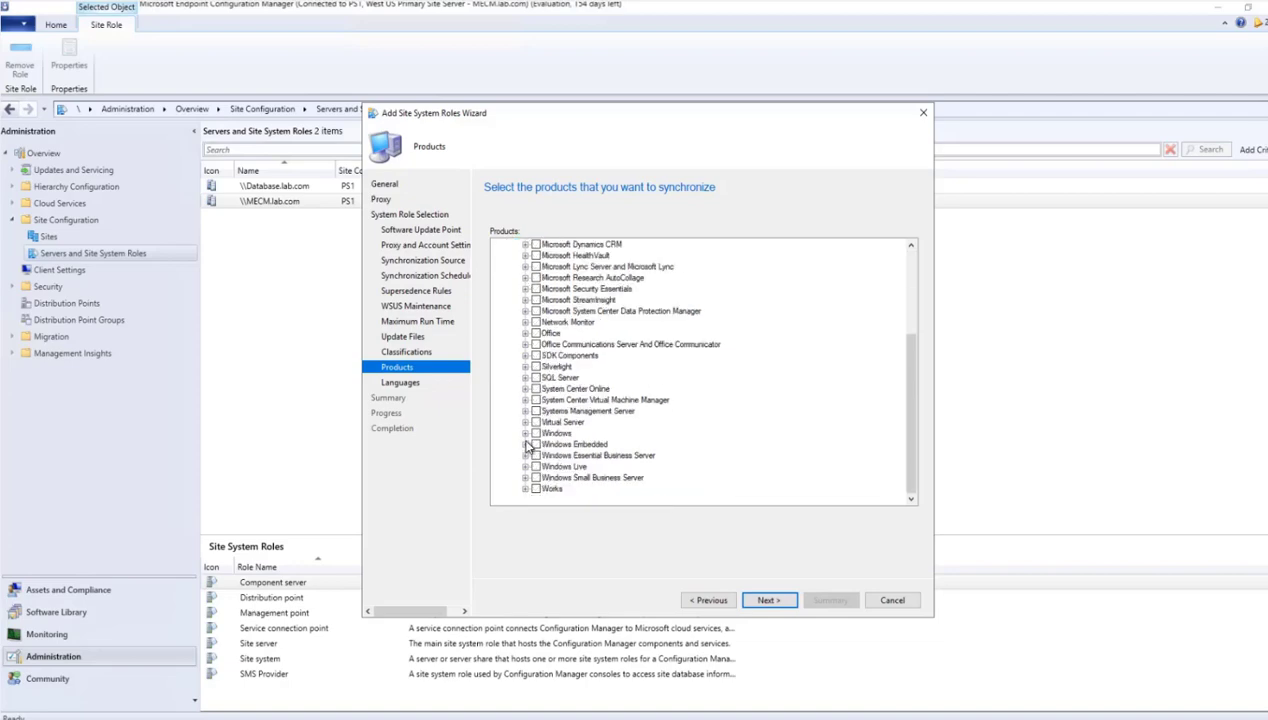
pyautogui.click(525, 433)
pyautogui.scroll(-1, 530, 440)
pyautogui.click(549, 422)
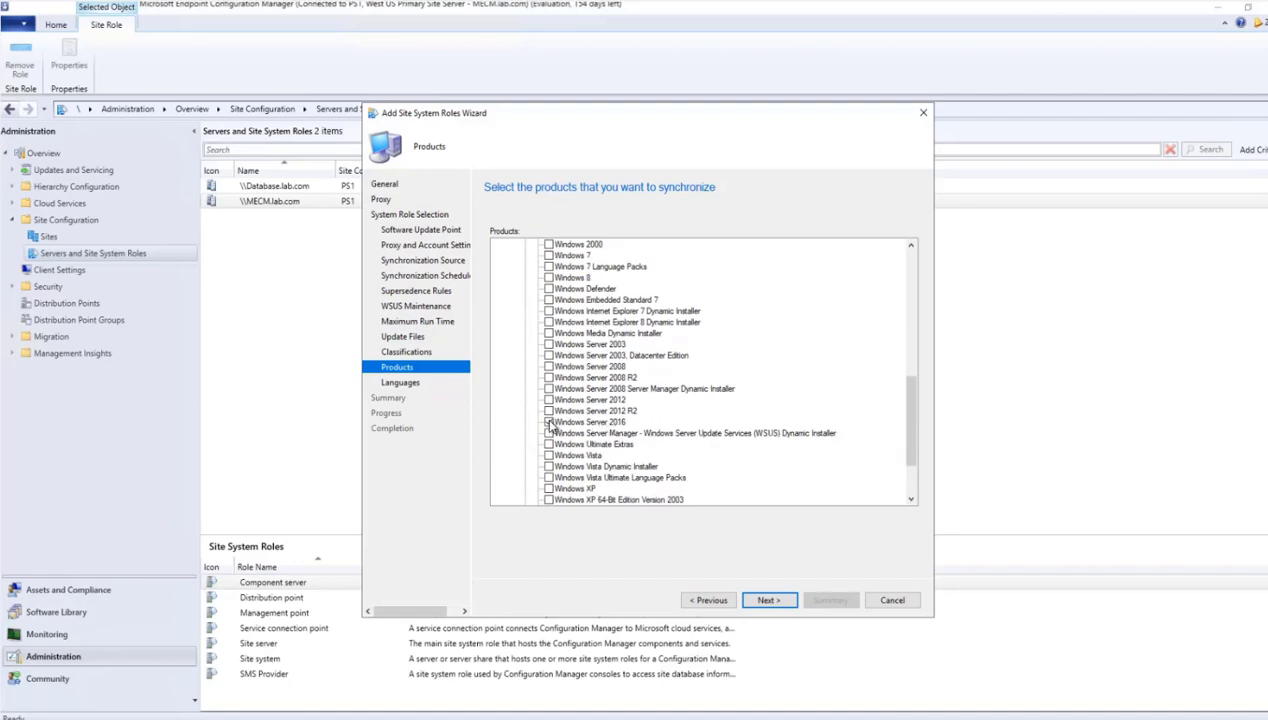
pyautogui.click(768, 600)
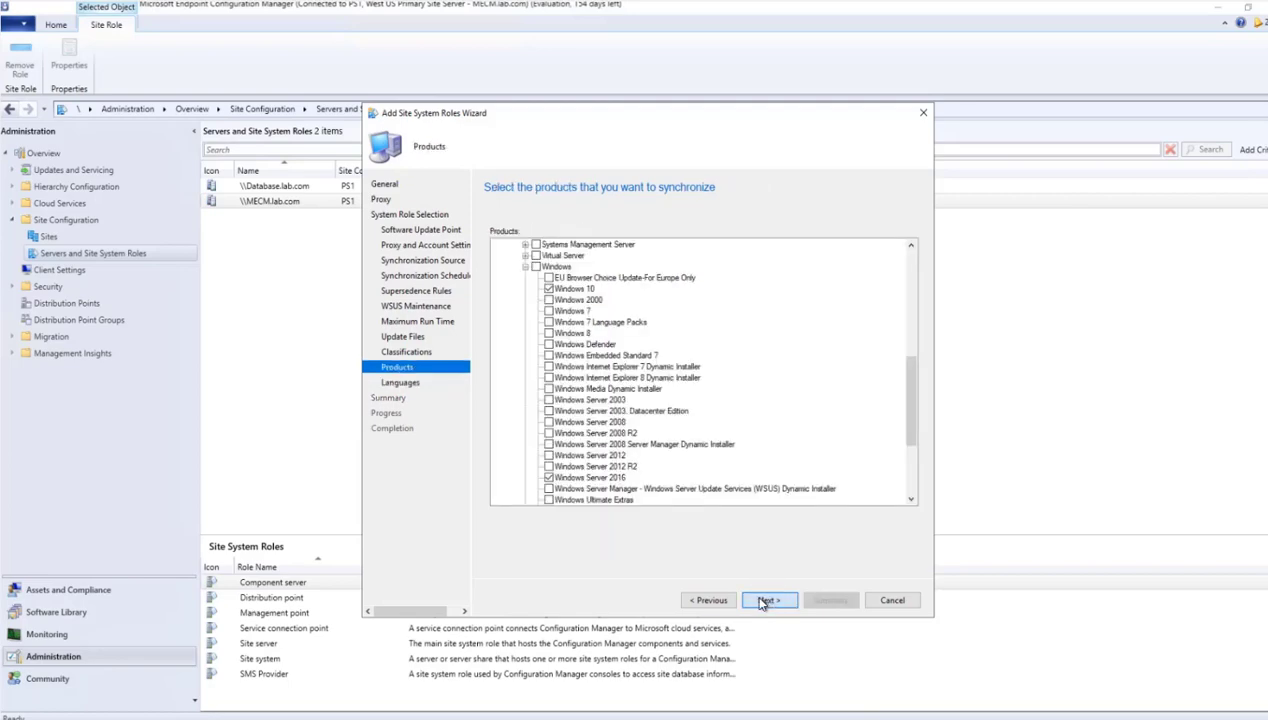
# - Keep English as the only update language, confirm the summary to install the role, and close the wizard
pyautogui.click(766, 600)
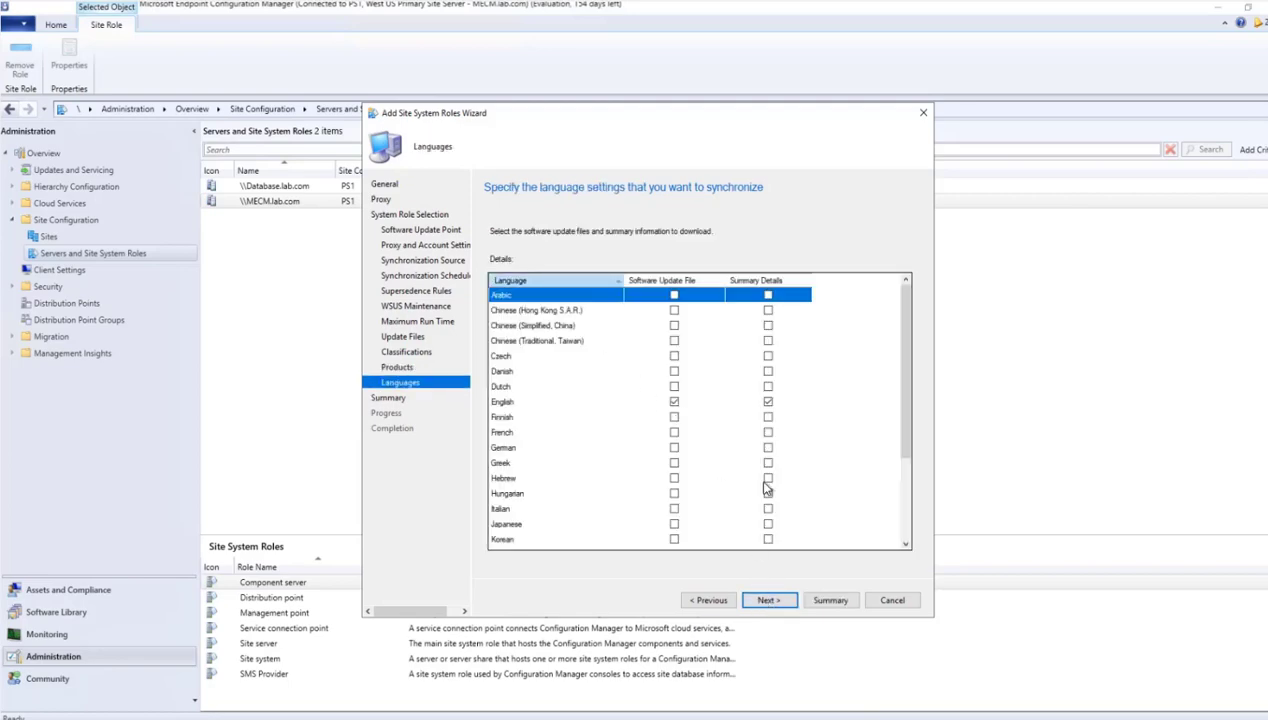
pyautogui.click(762, 598)
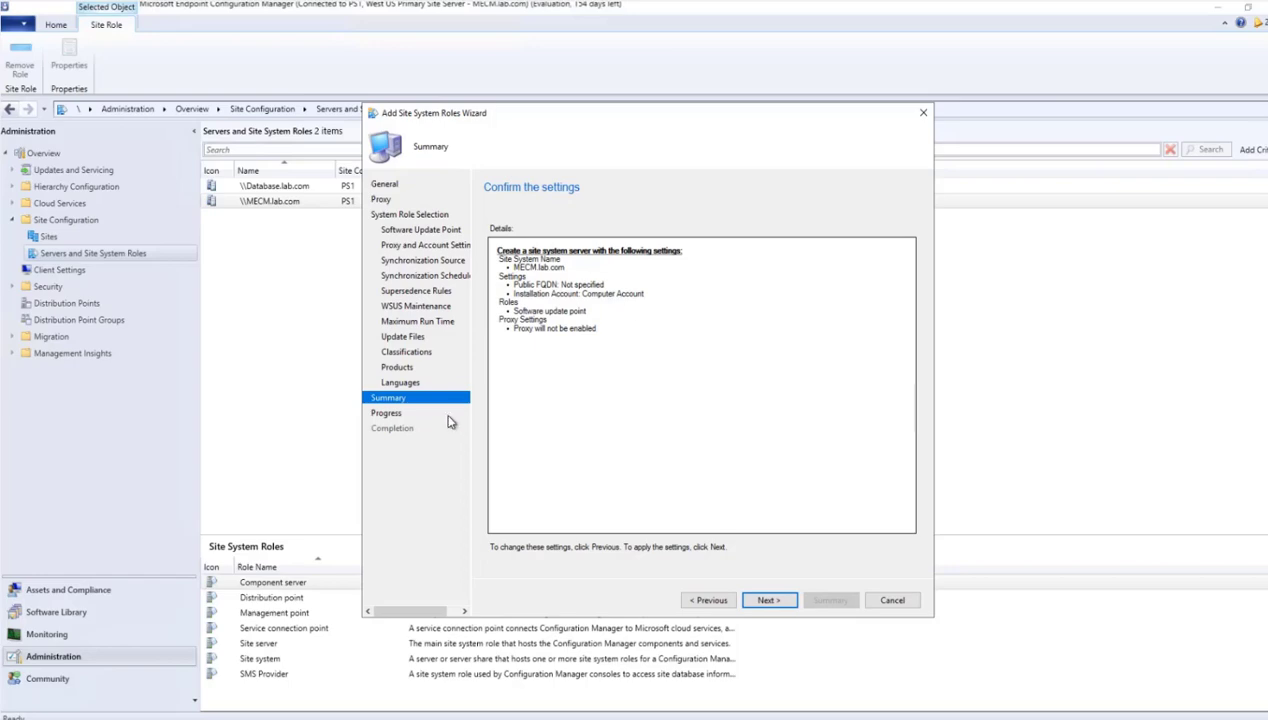
pyautogui.click(766, 600)
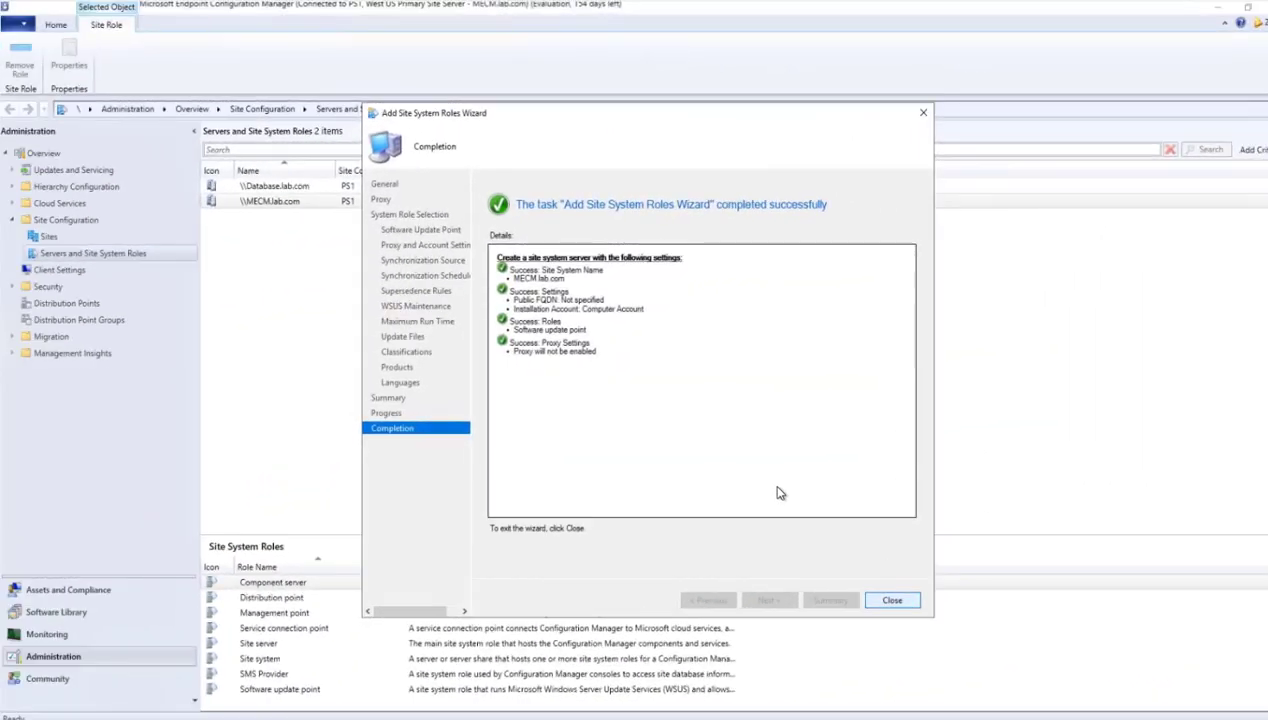
pyautogui.click(890, 600)
# - Refresh MECM.lab.com in the server list to check its installed site system roles
pyautogui.click(289, 203)
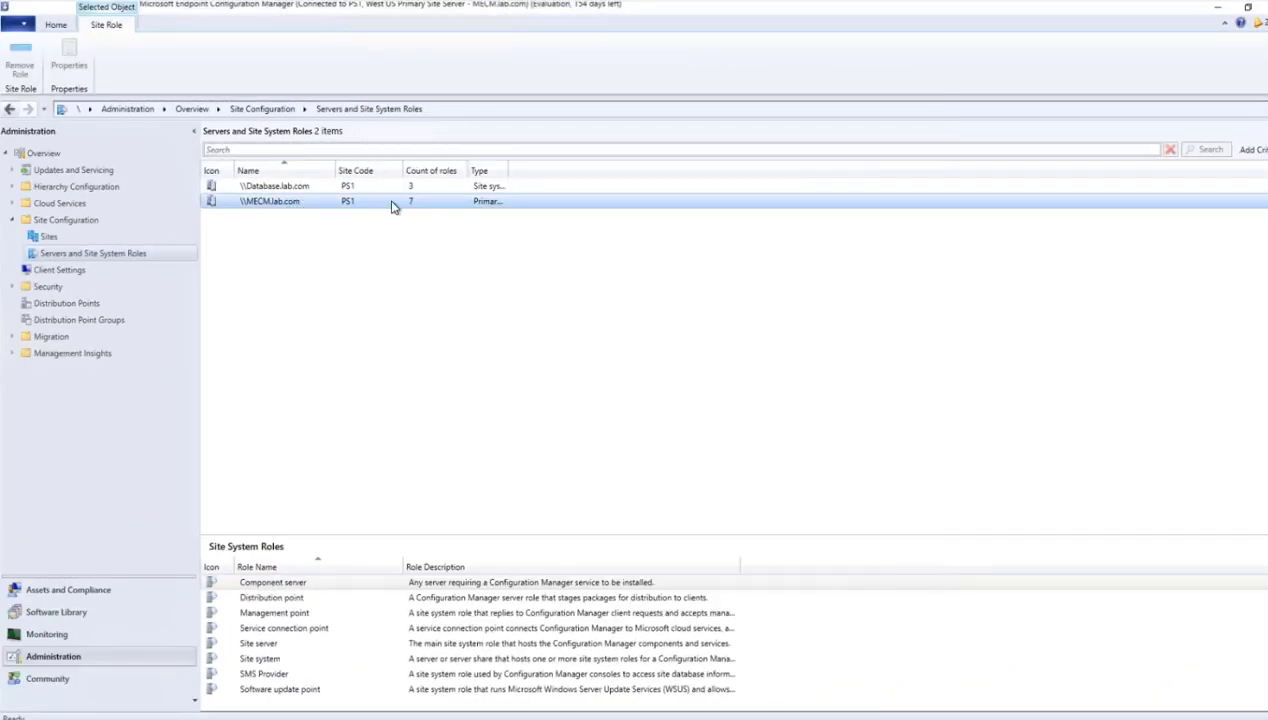
pyautogui.rightClick(279, 203)
pyautogui.click(165, 249)
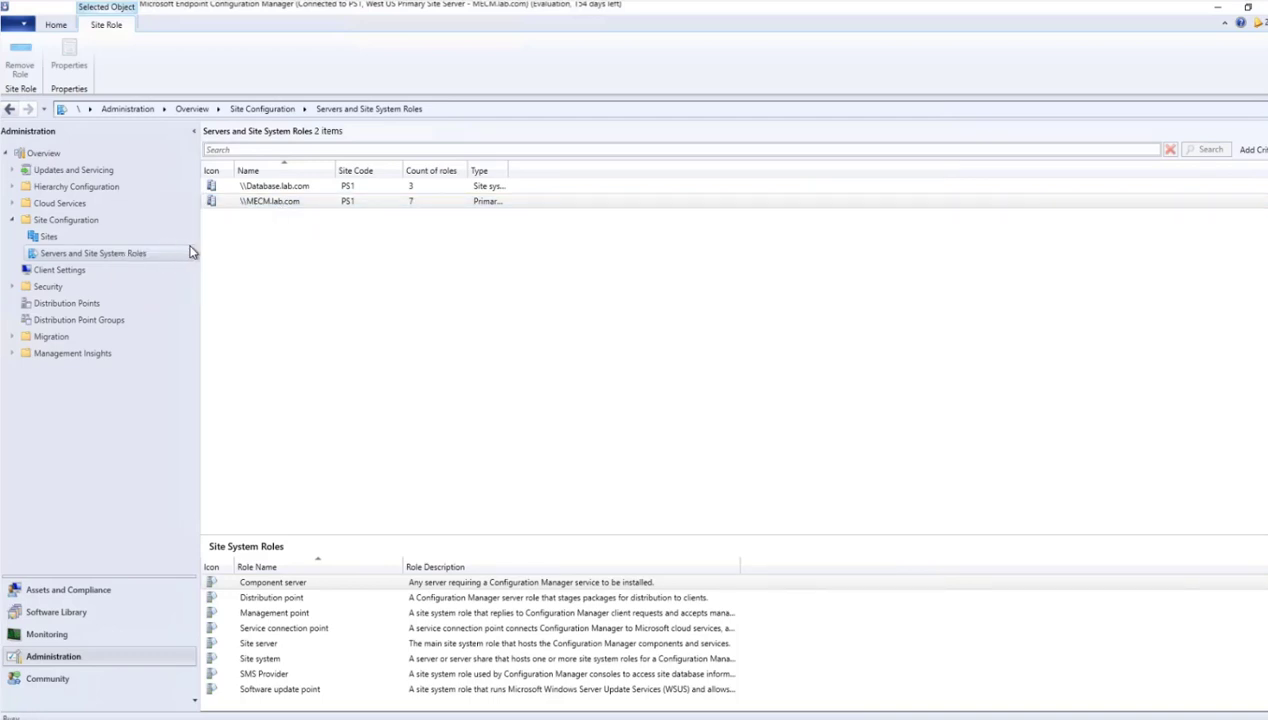
pyautogui.click(416, 203)
# - Open File Explorer and browse to C:\Program Files\Microsoft Configuration Manager\Logs
pyautogui.press('super+e')
pyautogui.doubleClick(366, 252)
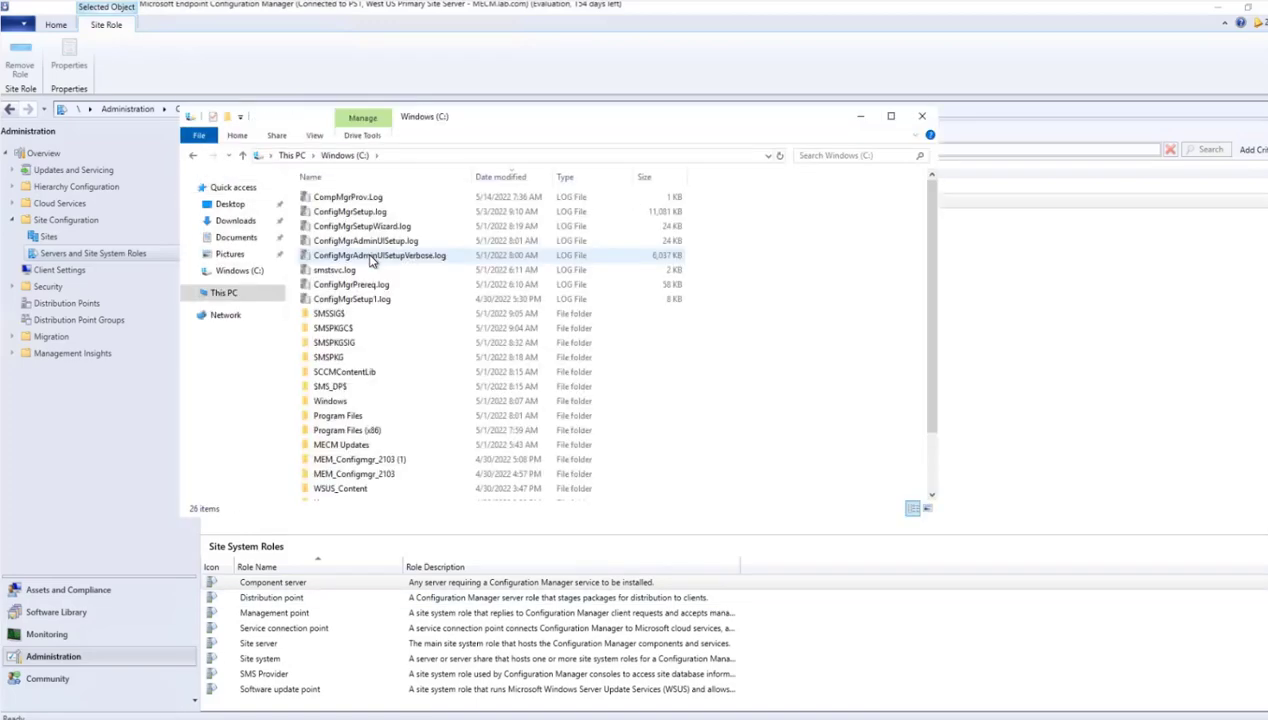
pyautogui.doubleClick(337, 418)
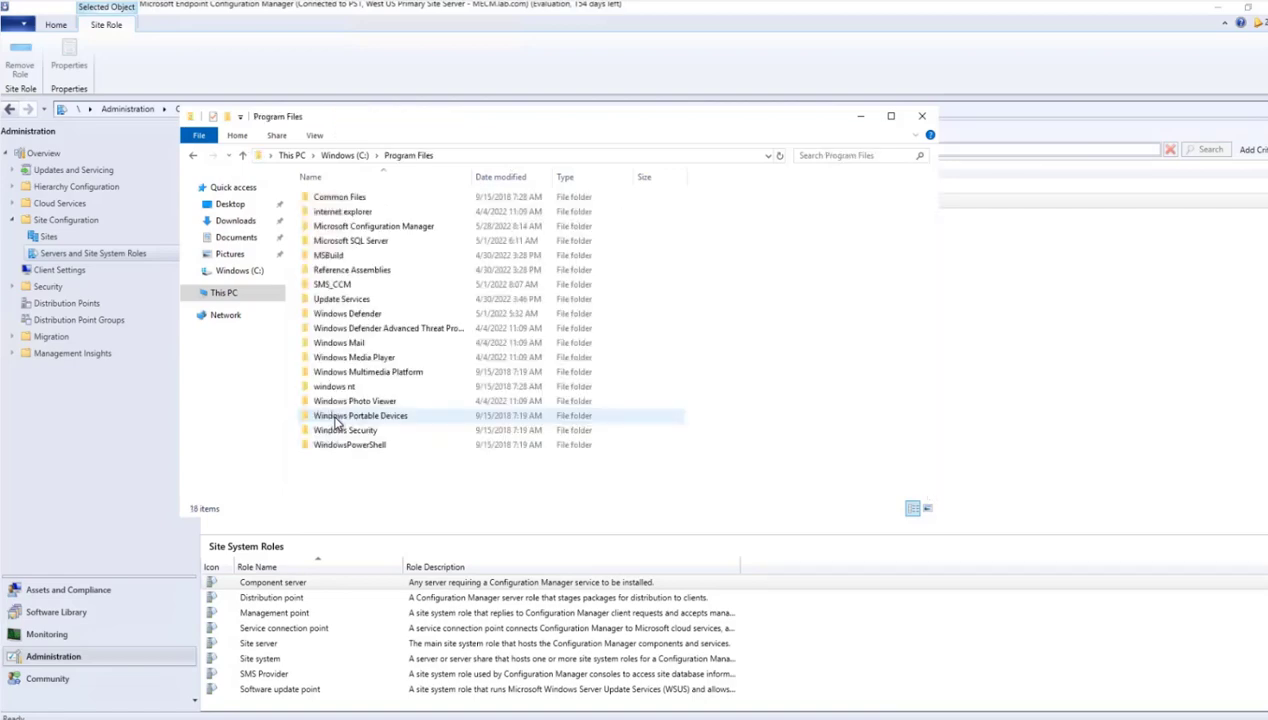
pyautogui.doubleClick(362, 229)
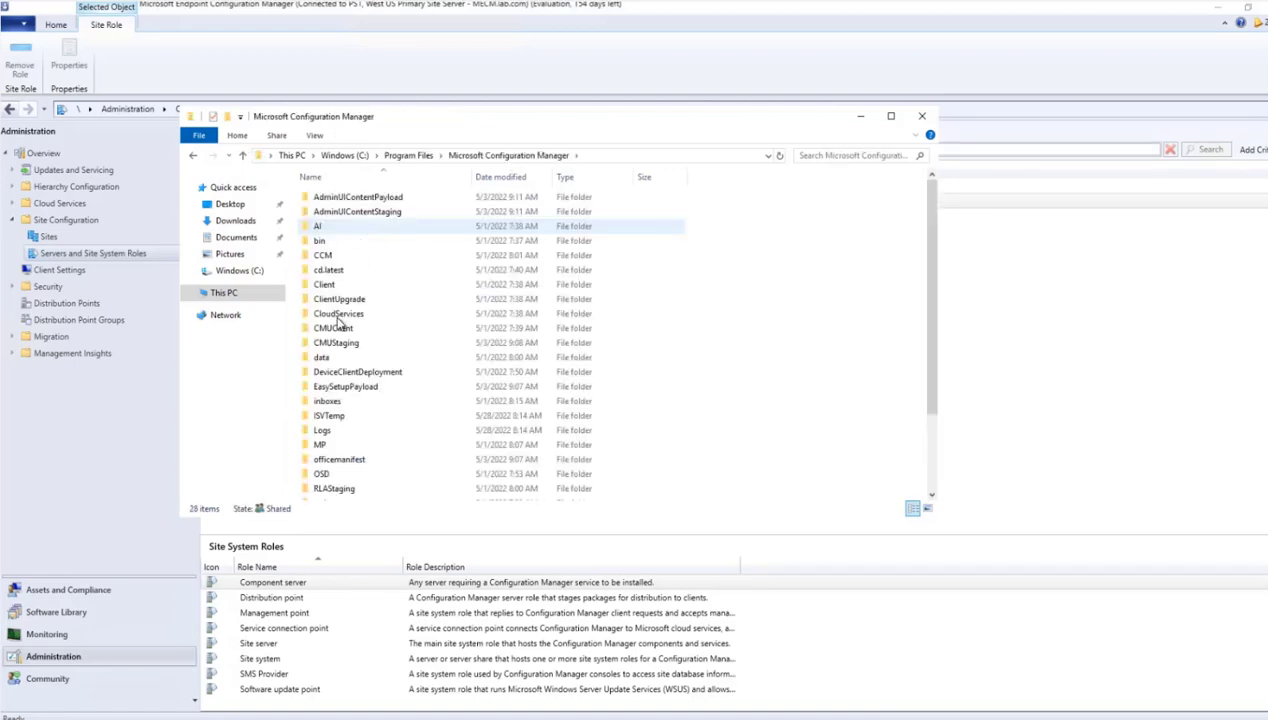
pyautogui.doubleClick(324, 432)
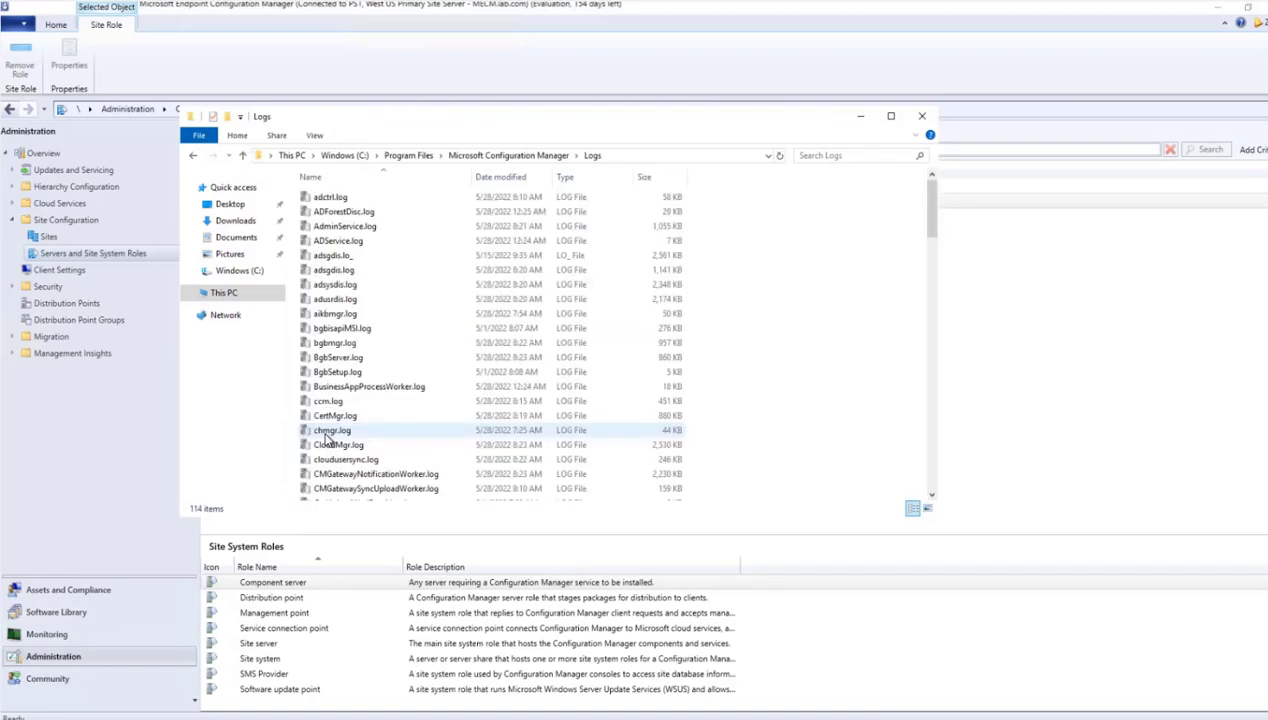
# - Find and open SUPSetup.log in the Trace Log Tool and examine the entries about the SMSWSUS installation
pyautogui.click(351, 213)
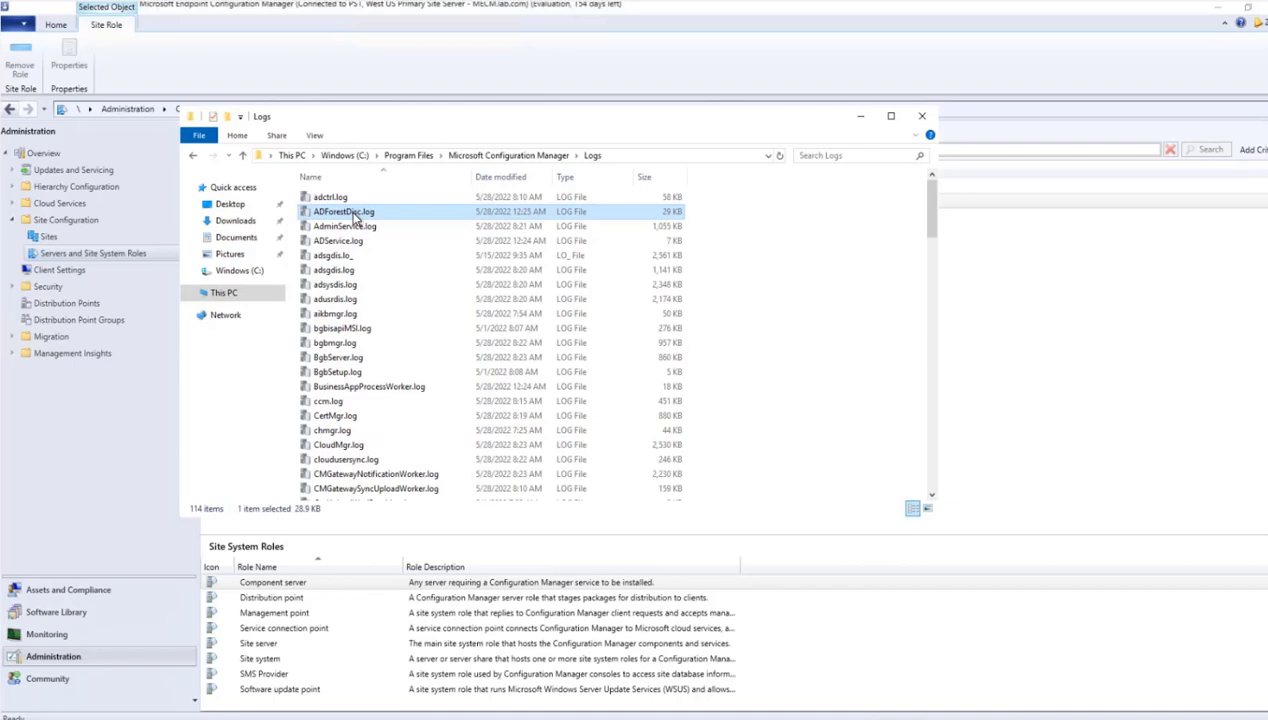
pyautogui.write('sup')
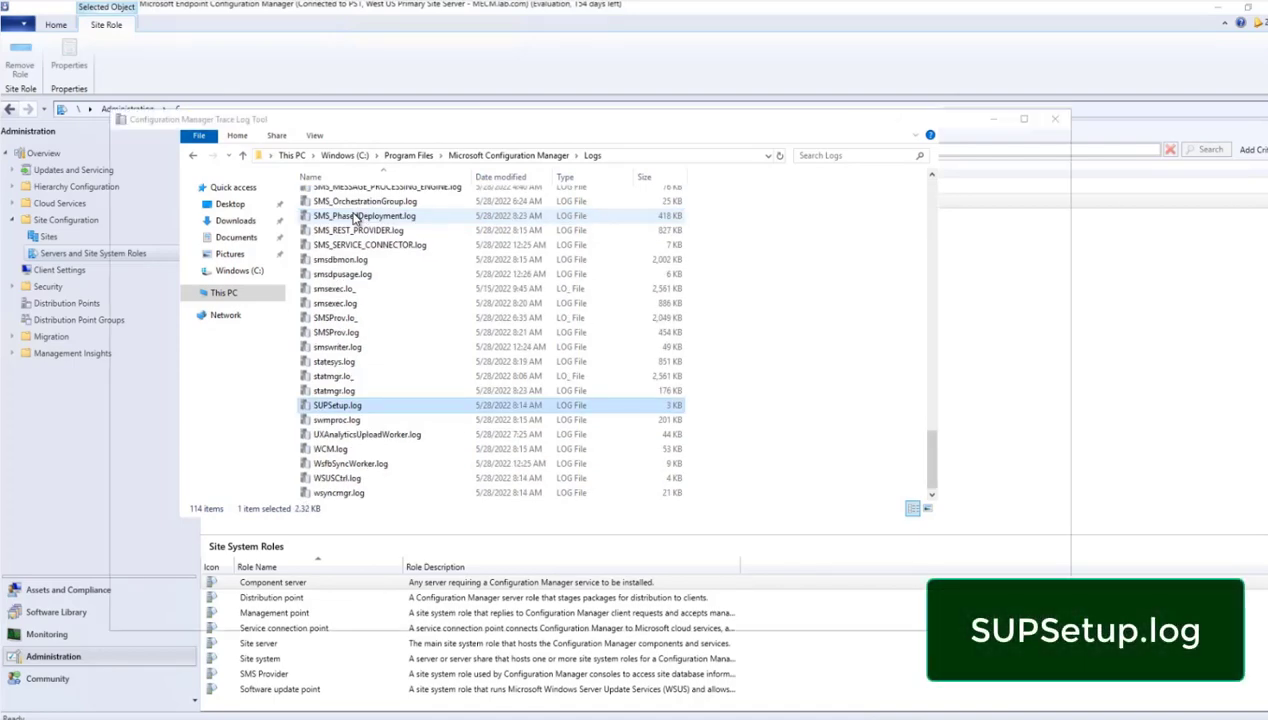
pyautogui.press('Return')
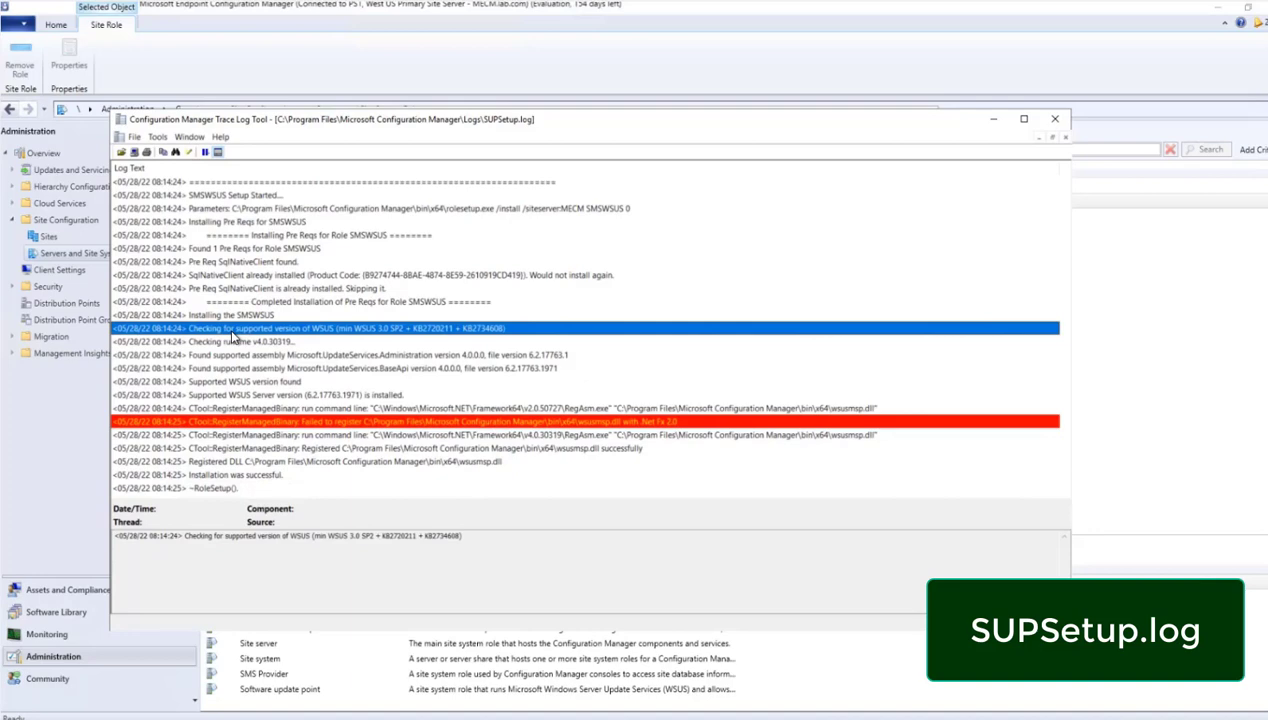
pyautogui.press('Up')
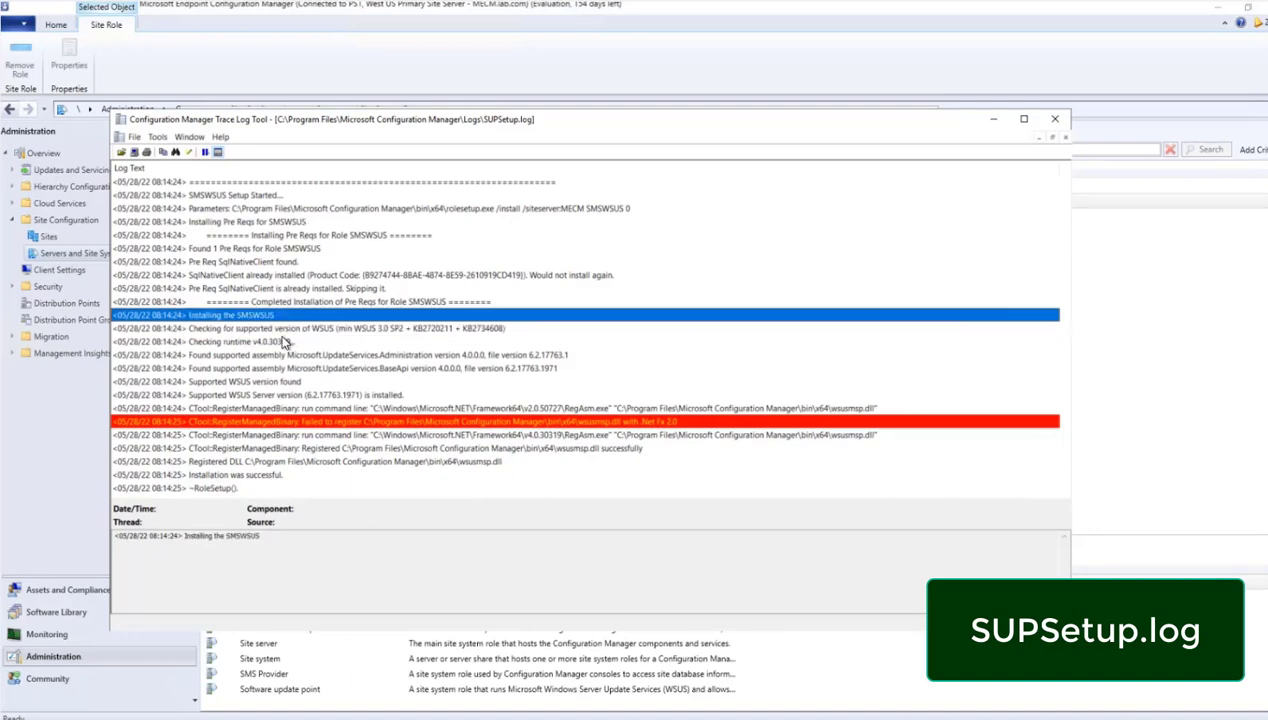
# - Examine the final installation entry in SUPSetup.log and close the log
pyautogui.click(252, 475)
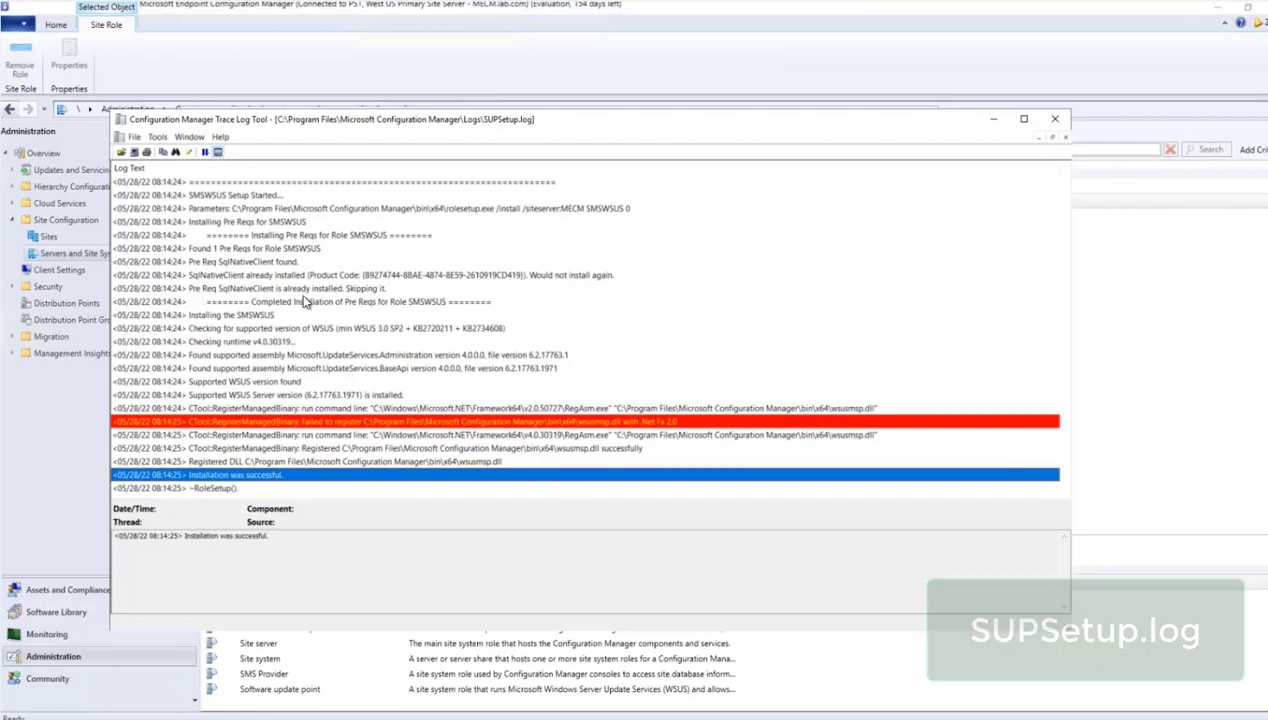
pyautogui.click(1040, 106)
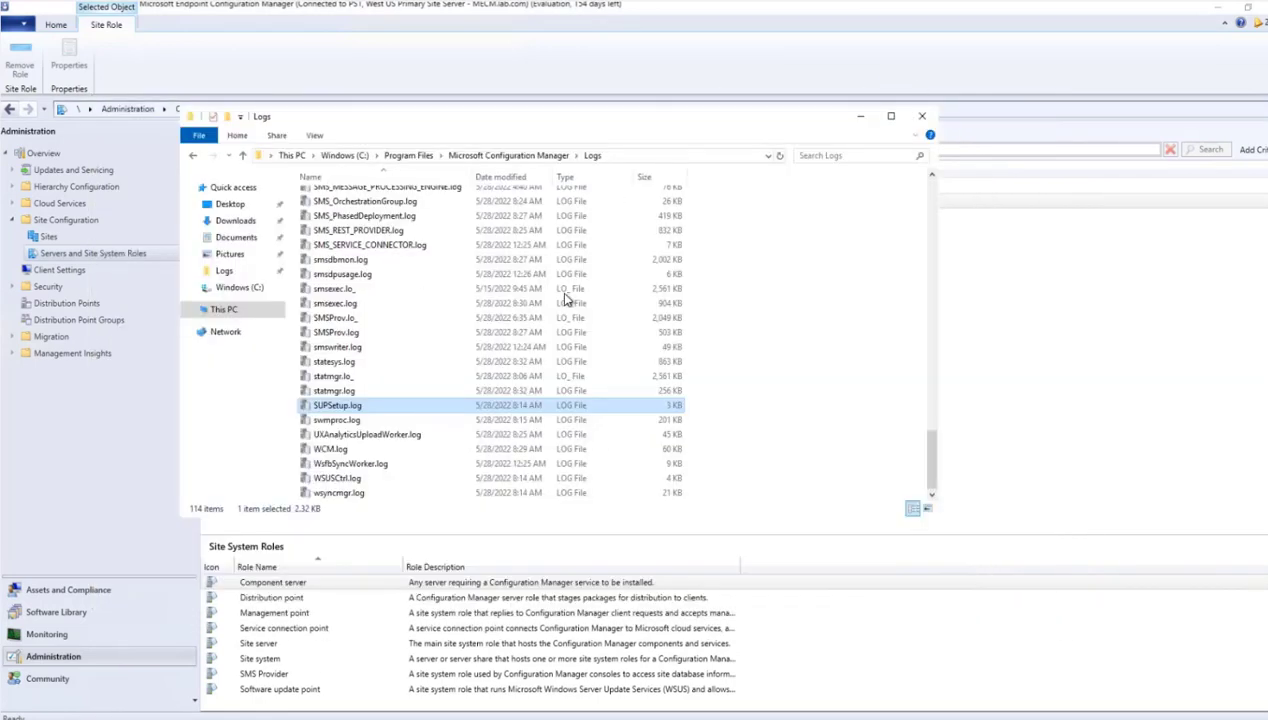
# - Open WCM.log, examine the entries about connecting to the local WSUS server, and close the log
pyautogui.click(330, 450)
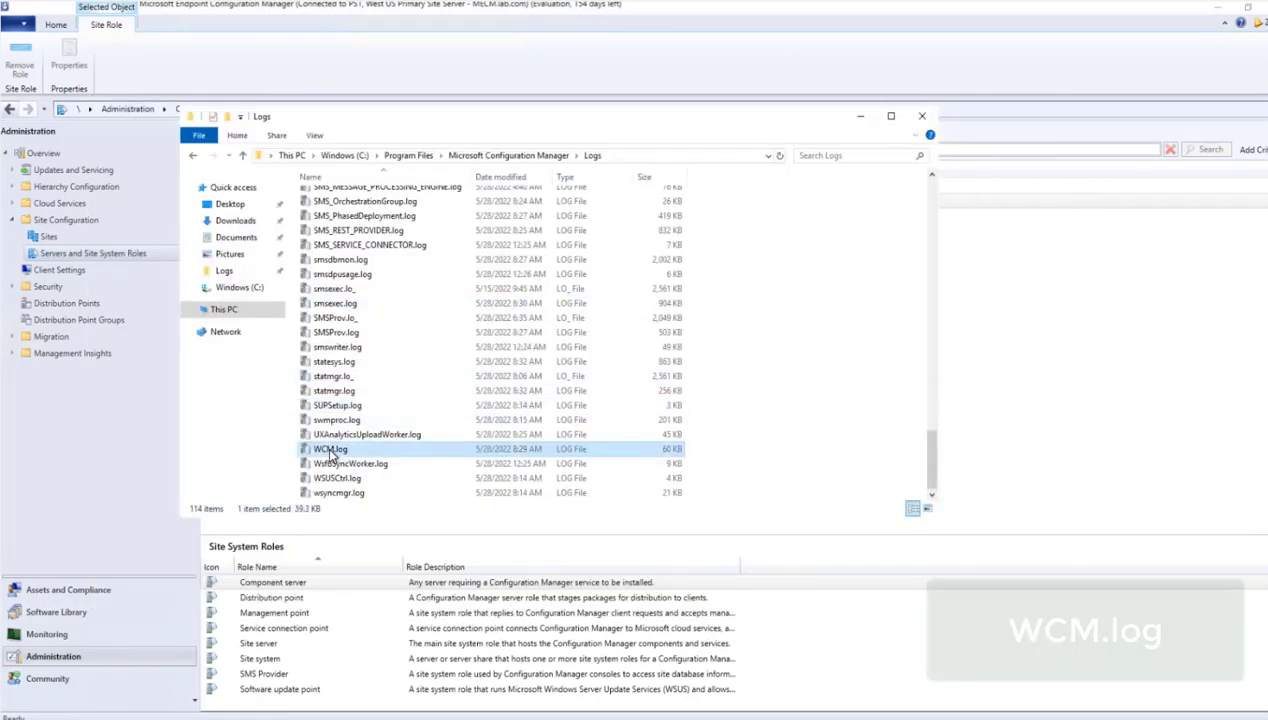
pyautogui.doubleClick(330, 450)
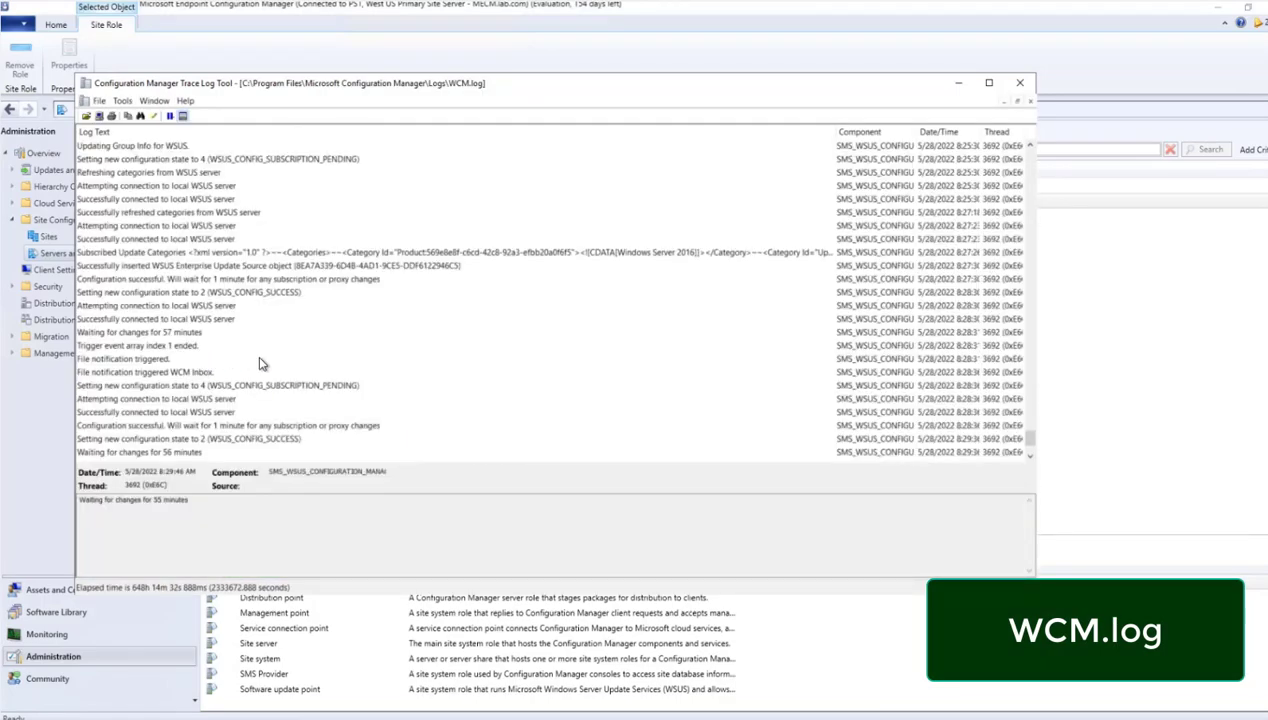
pyautogui.click(126, 226)
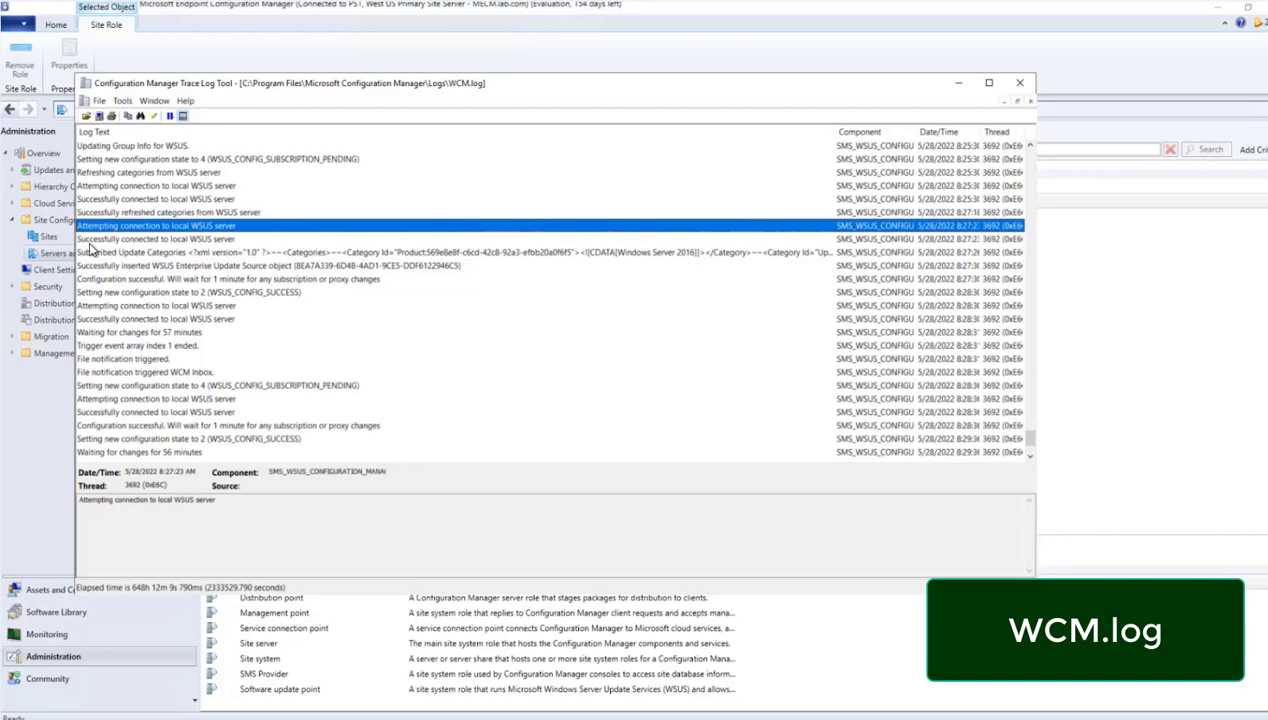
pyautogui.click(207, 241)
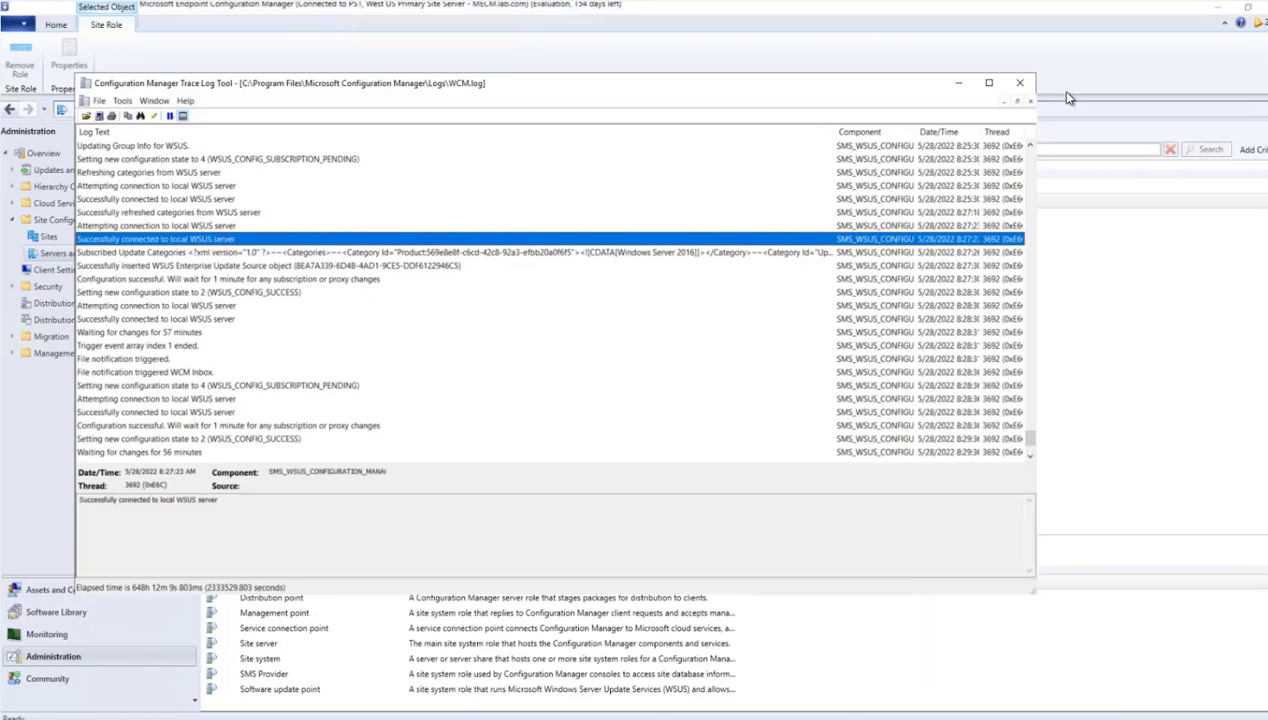
pyautogui.click(1019, 82)
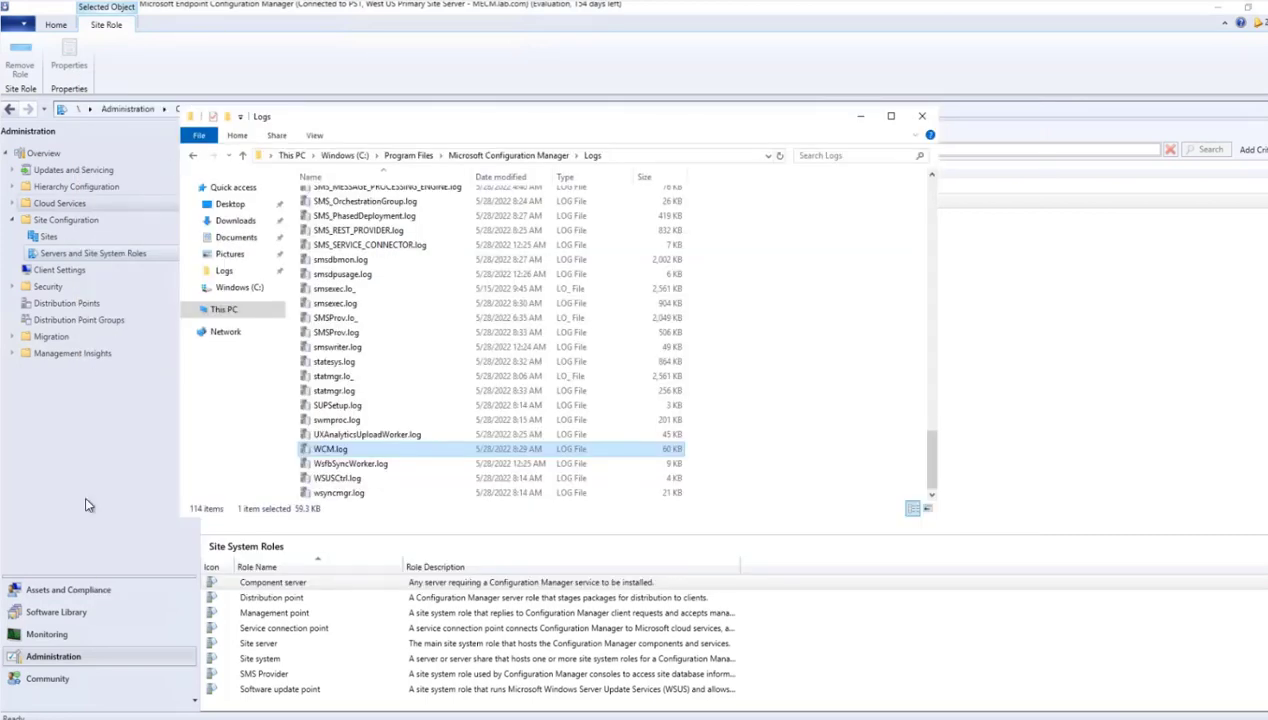
# - Return to the Configuration Manager console and view All Software Updates in the Software Library
pyautogui.click(63, 616)
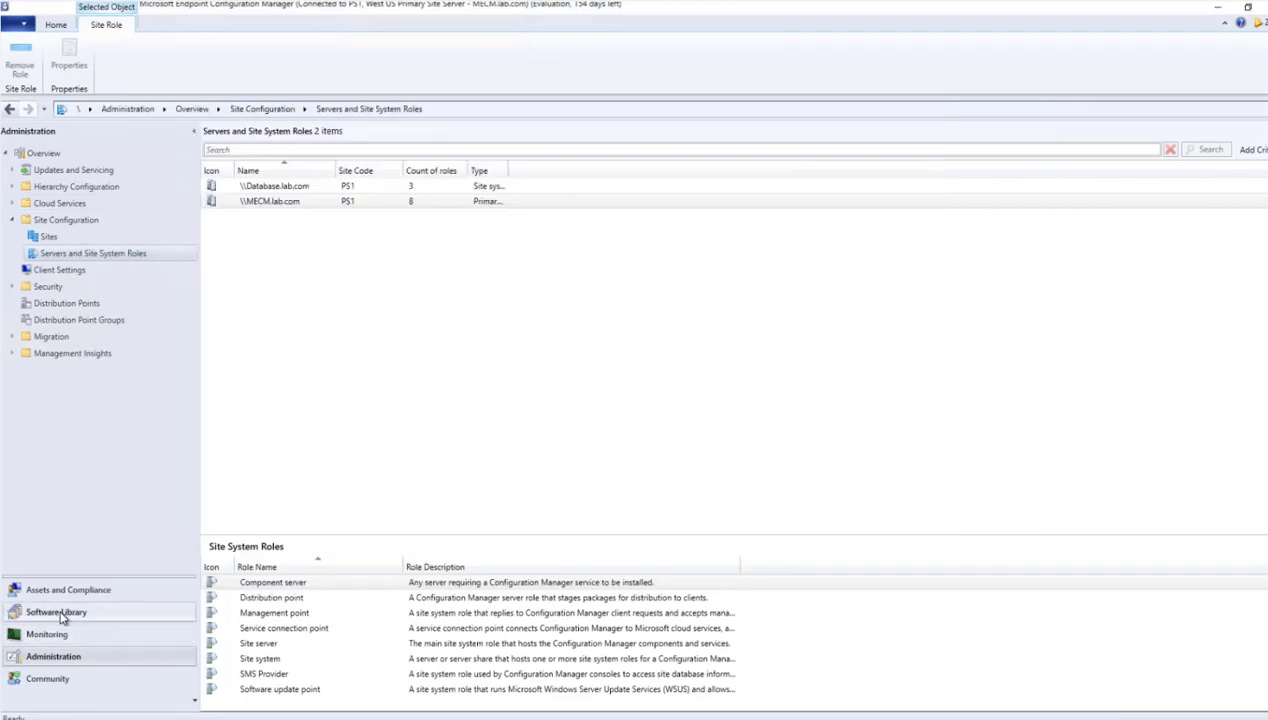
pyautogui.click(80, 205)
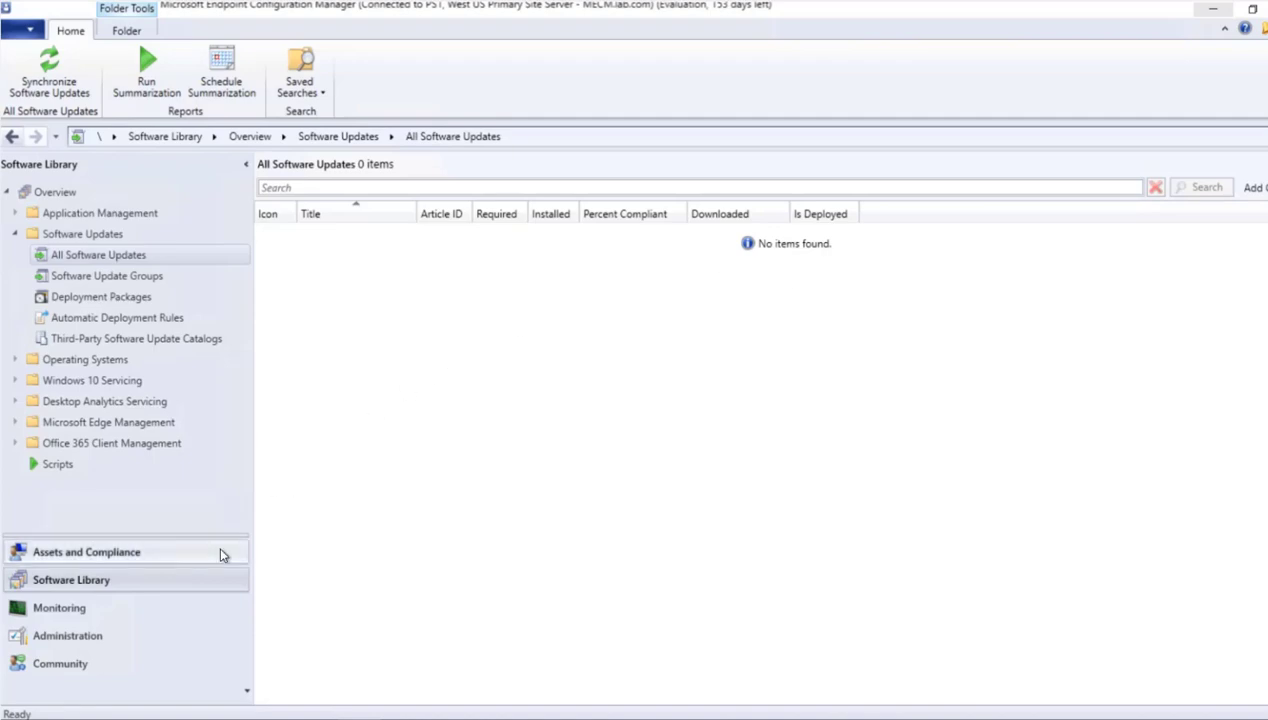
# - Check the Software Update Point Synchronization Status in the Monitoring workspace and view the critical alerts
pyautogui.click(82, 613)
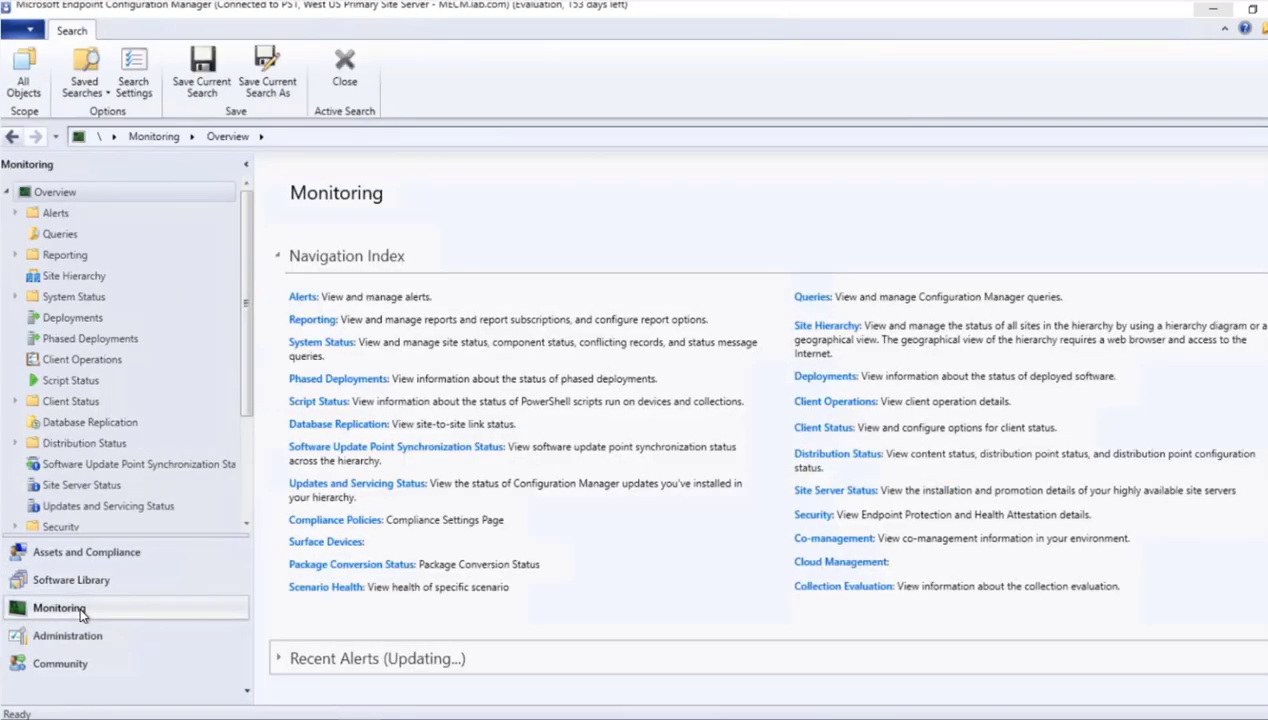
pyautogui.click(62, 465)
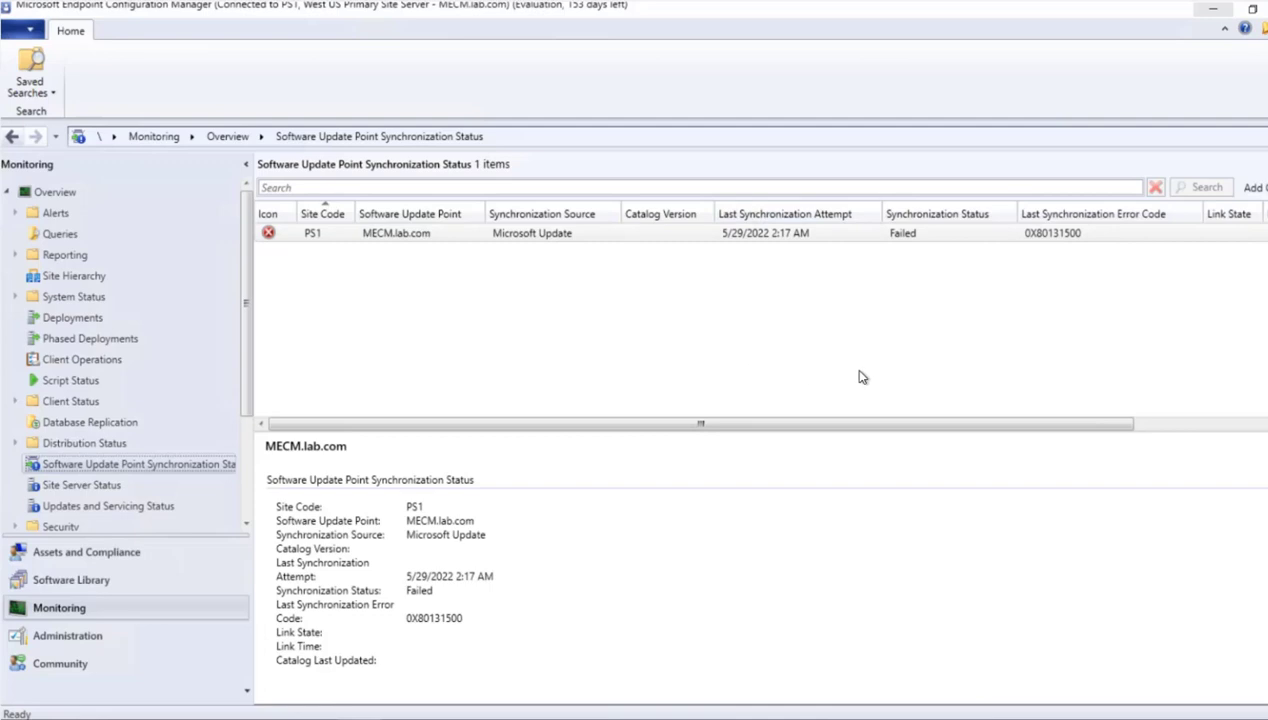
pyautogui.click(895, 240)
pyautogui.click(91, 216)
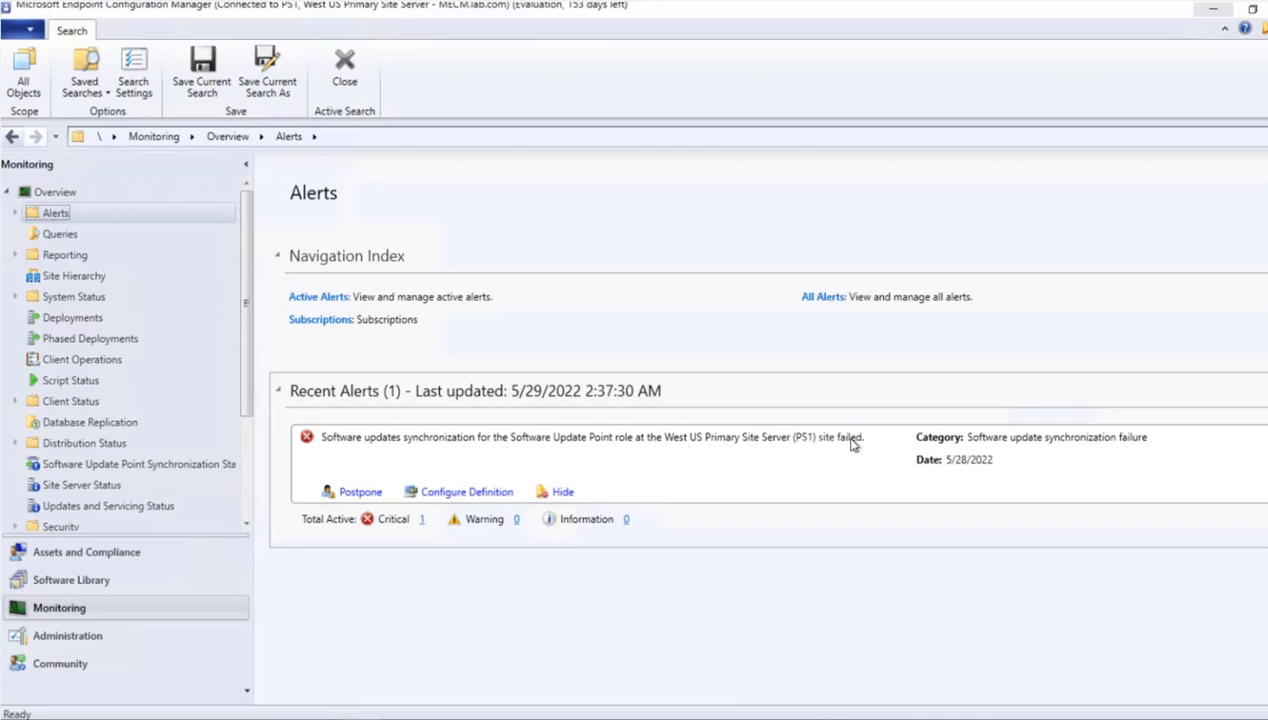
pyautogui.click(421, 520)
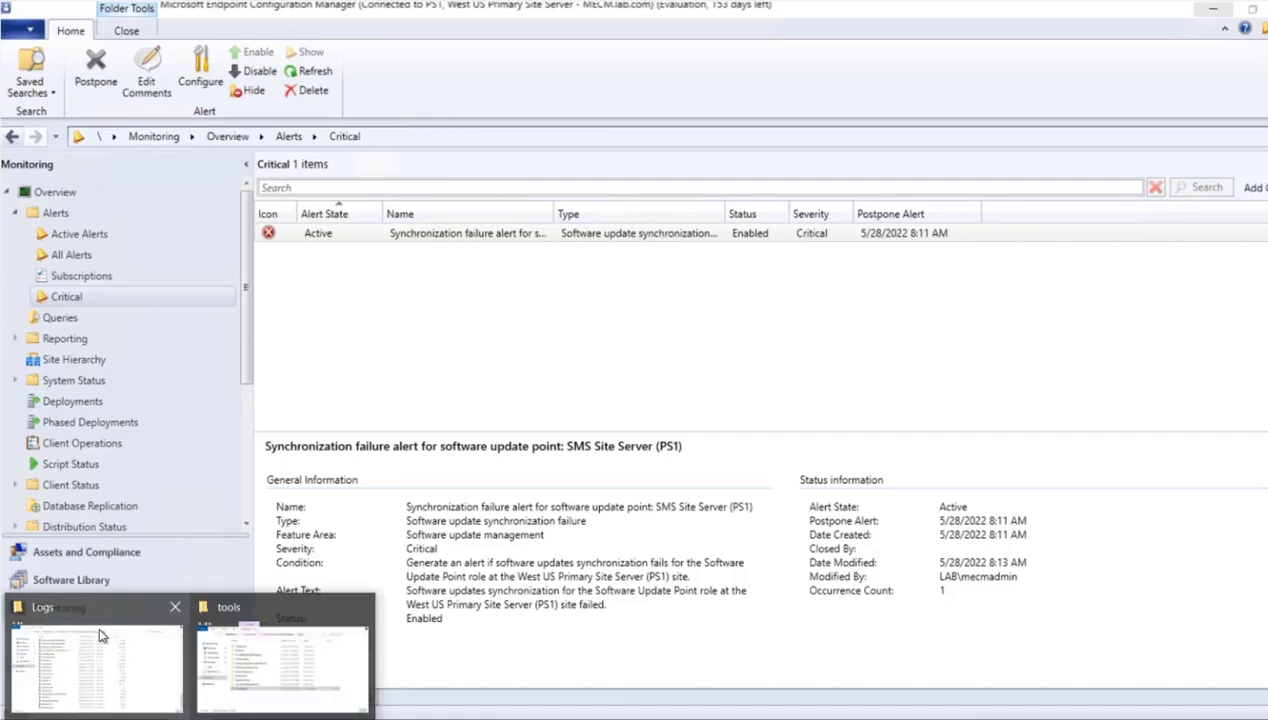
# - Open wsyncmgr.log from the Logs folder in a maximized window and examine the highlighted synchronization error entries
pyautogui.click(97, 622)
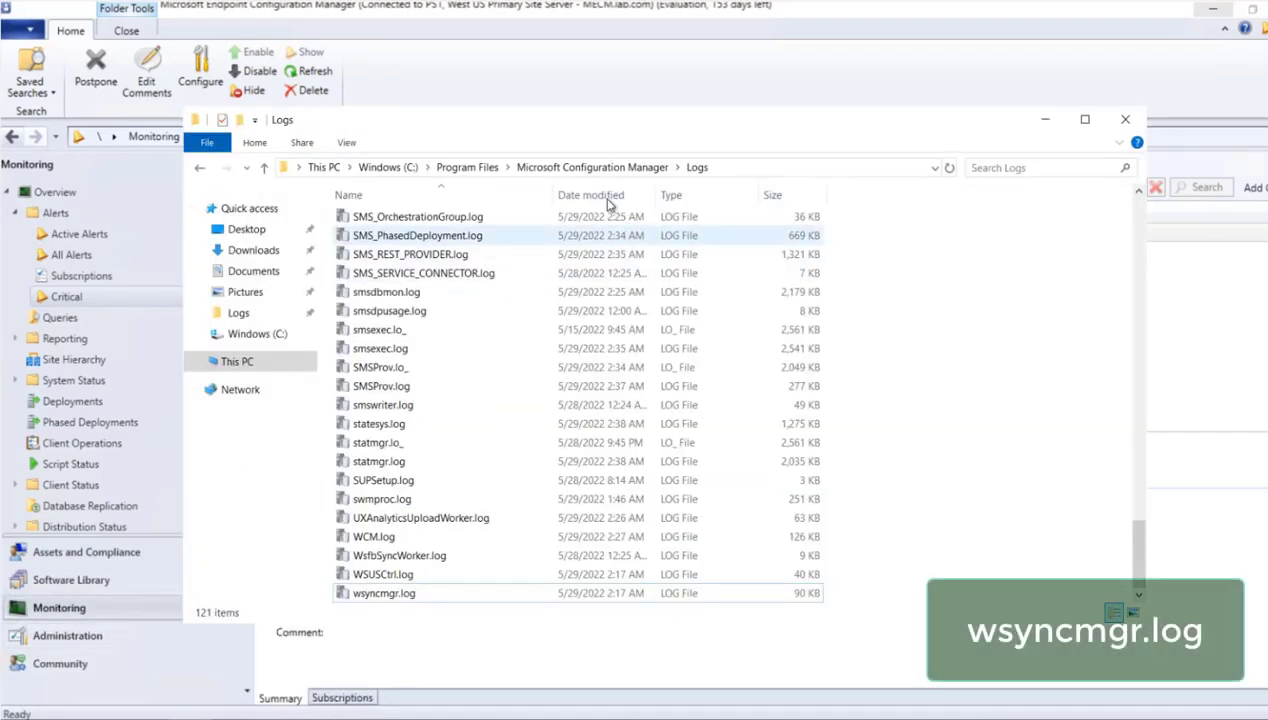
pyautogui.doubleClick(386, 594)
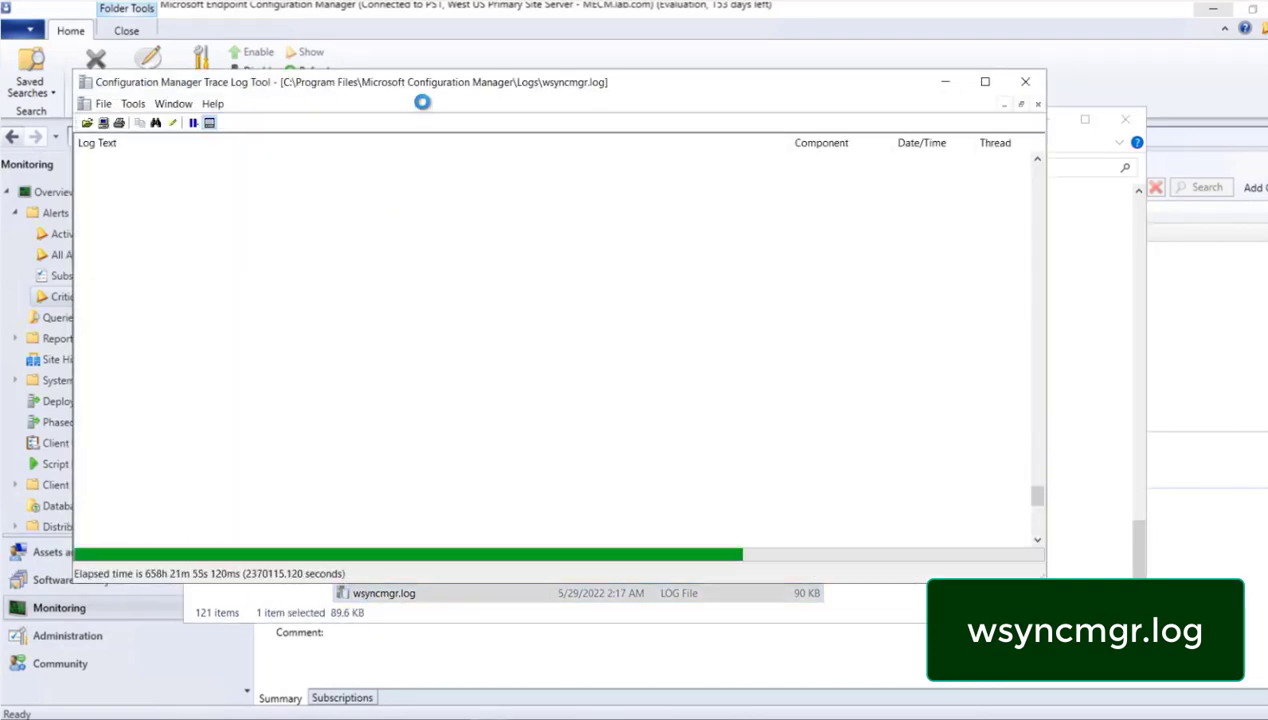
pyautogui.doubleClick(432, 84)
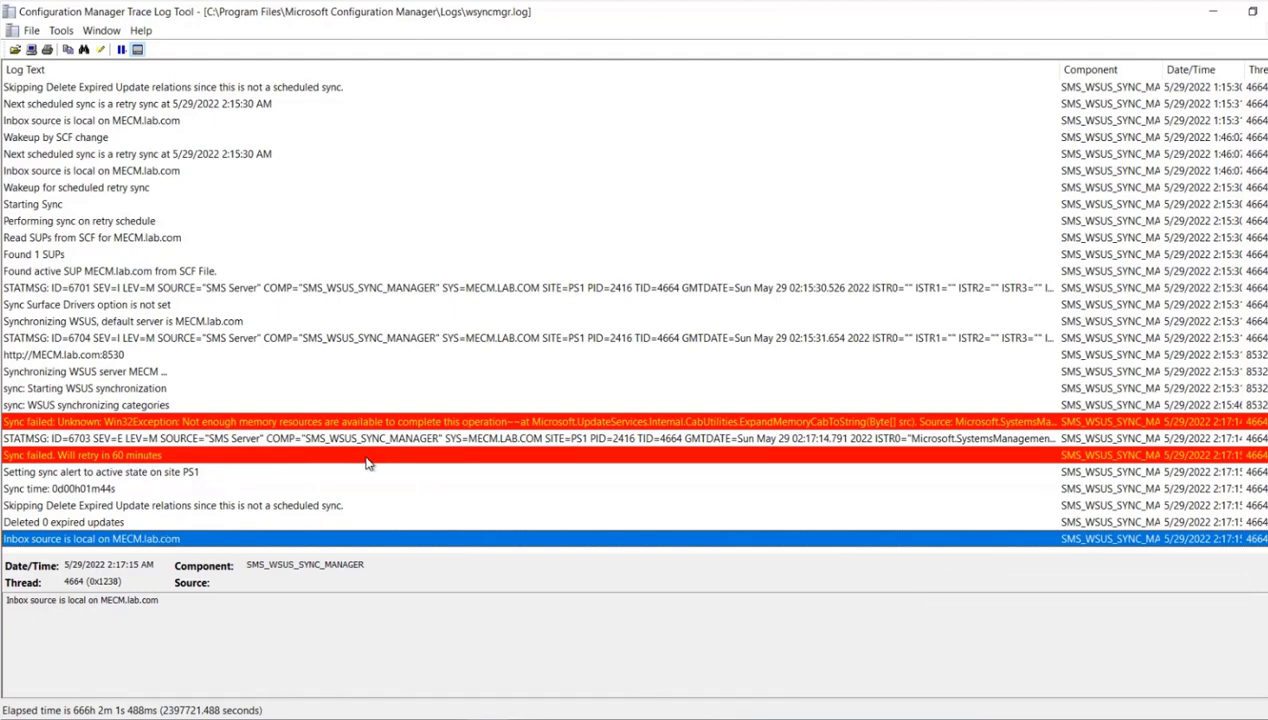
pyautogui.click(222, 423)
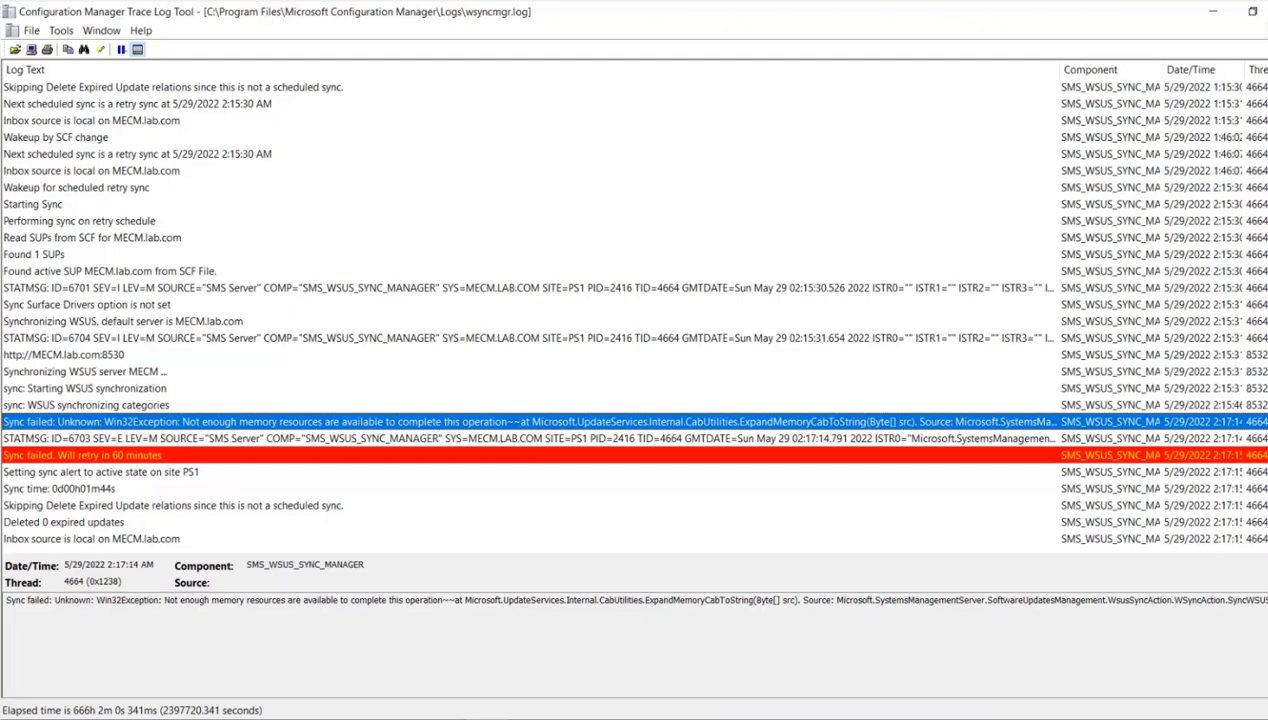
pyautogui.scroll(20, 634, 312)
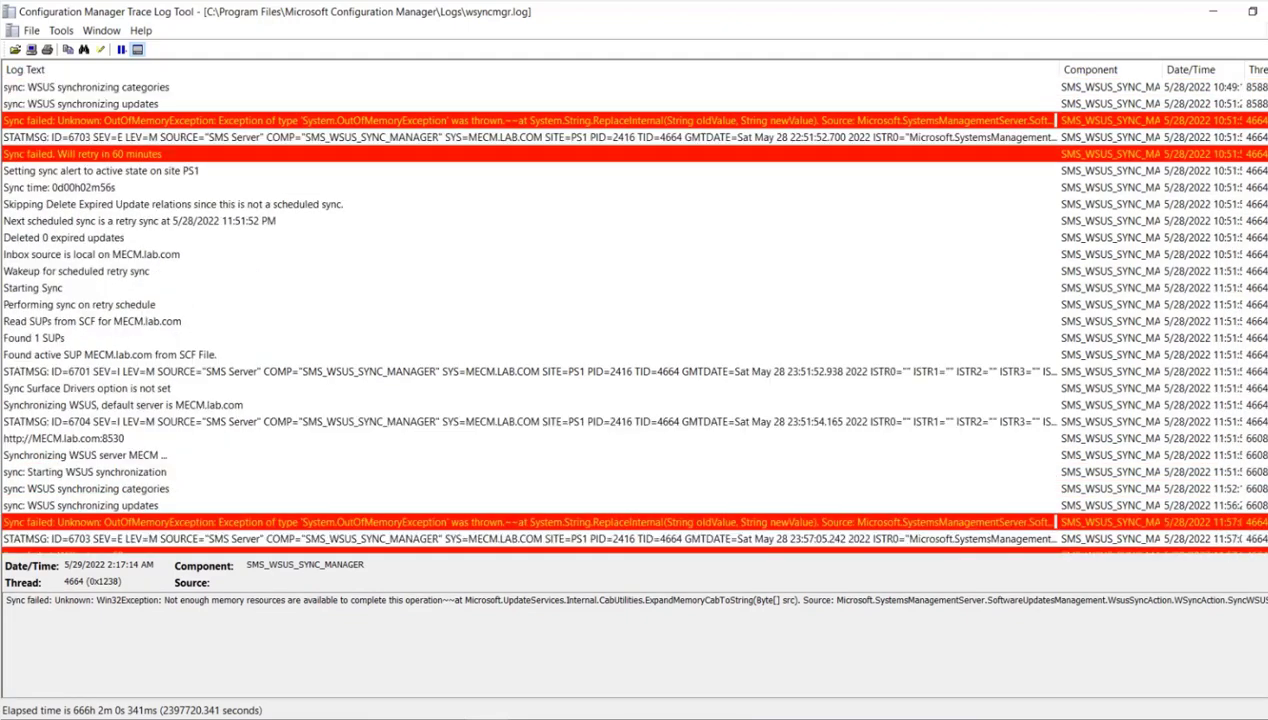
pyautogui.scroll(20, 634, 312)
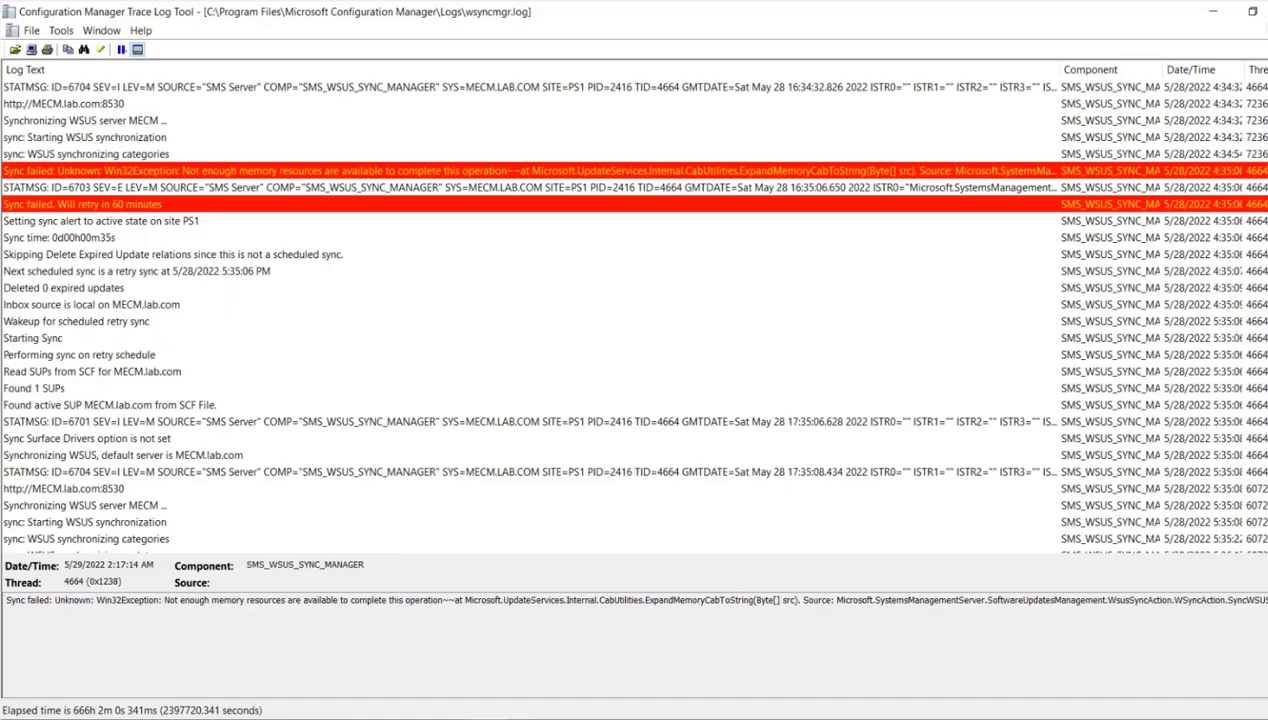
pyautogui.scroll(9, 634, 312)
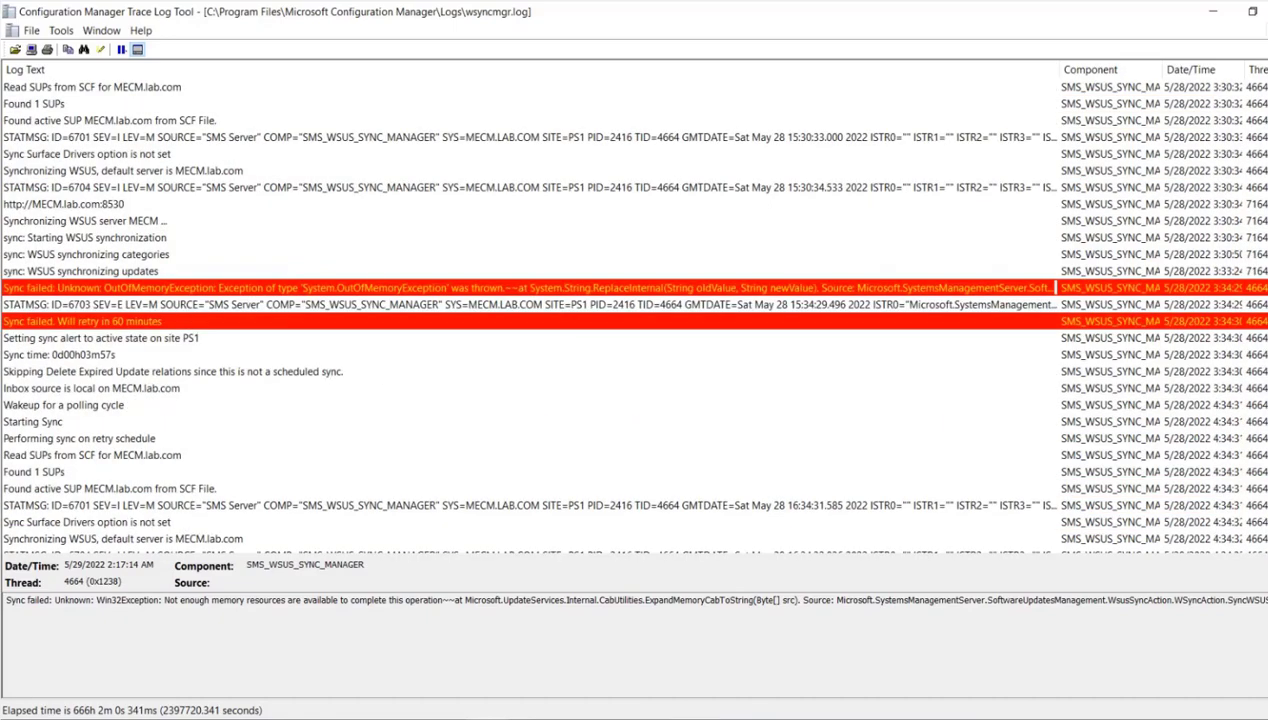
pyautogui.scroll(-20, 634, 312)
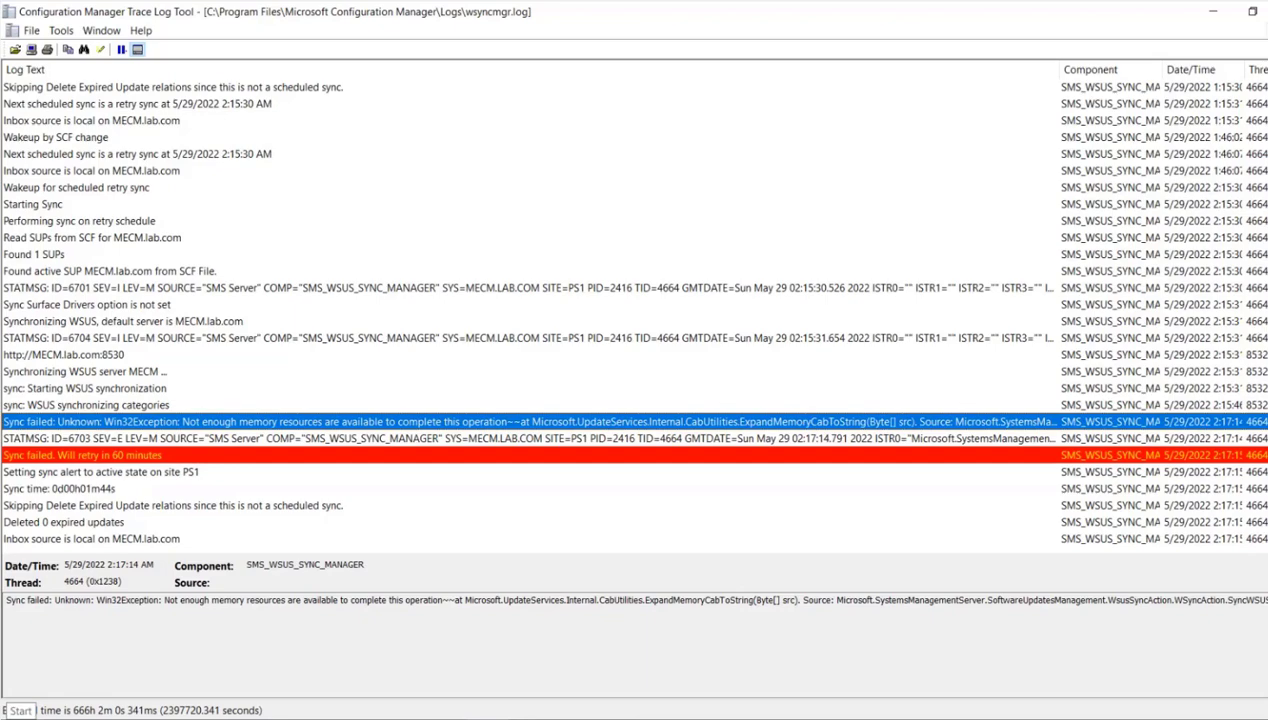
# - Restart the server
pyautogui.click(10, 712)
pyautogui.click(21, 697)
pyautogui.click(30, 651)
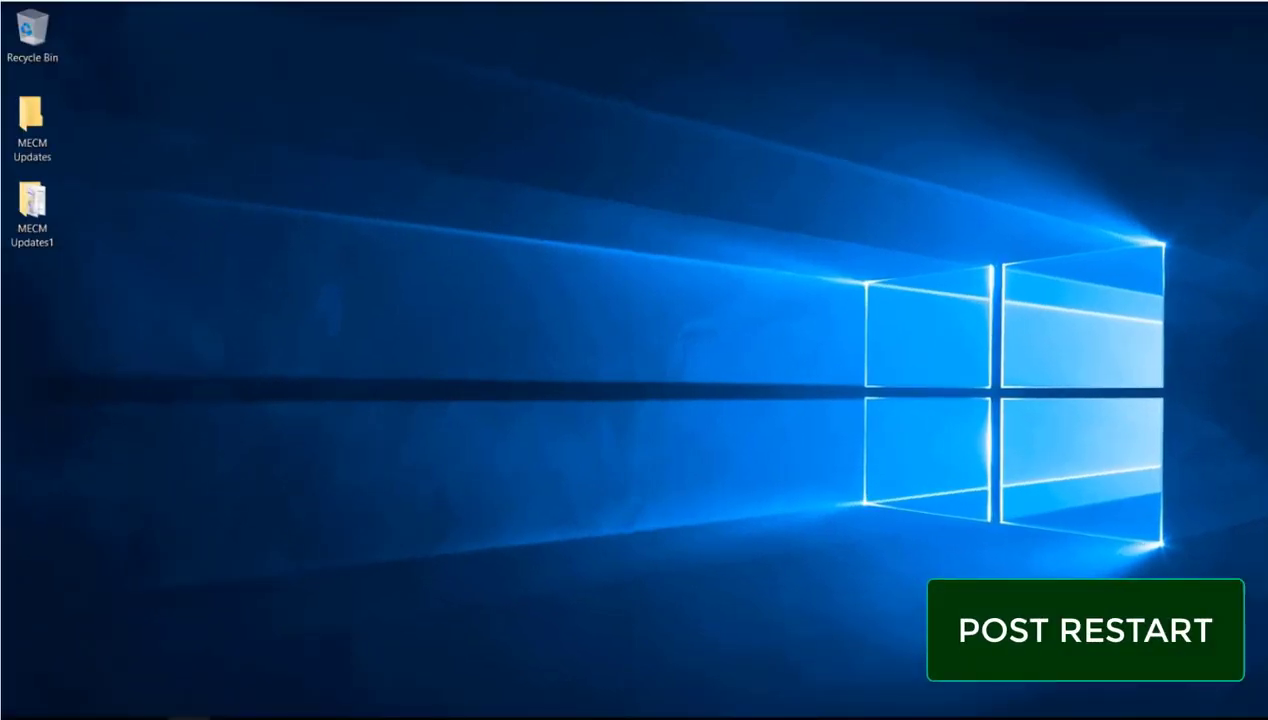
# - Open File Explorer and browse to C:\Program Files\Microsoft Configuration Manager\Logs after the restart
pyautogui.click(188, 716)
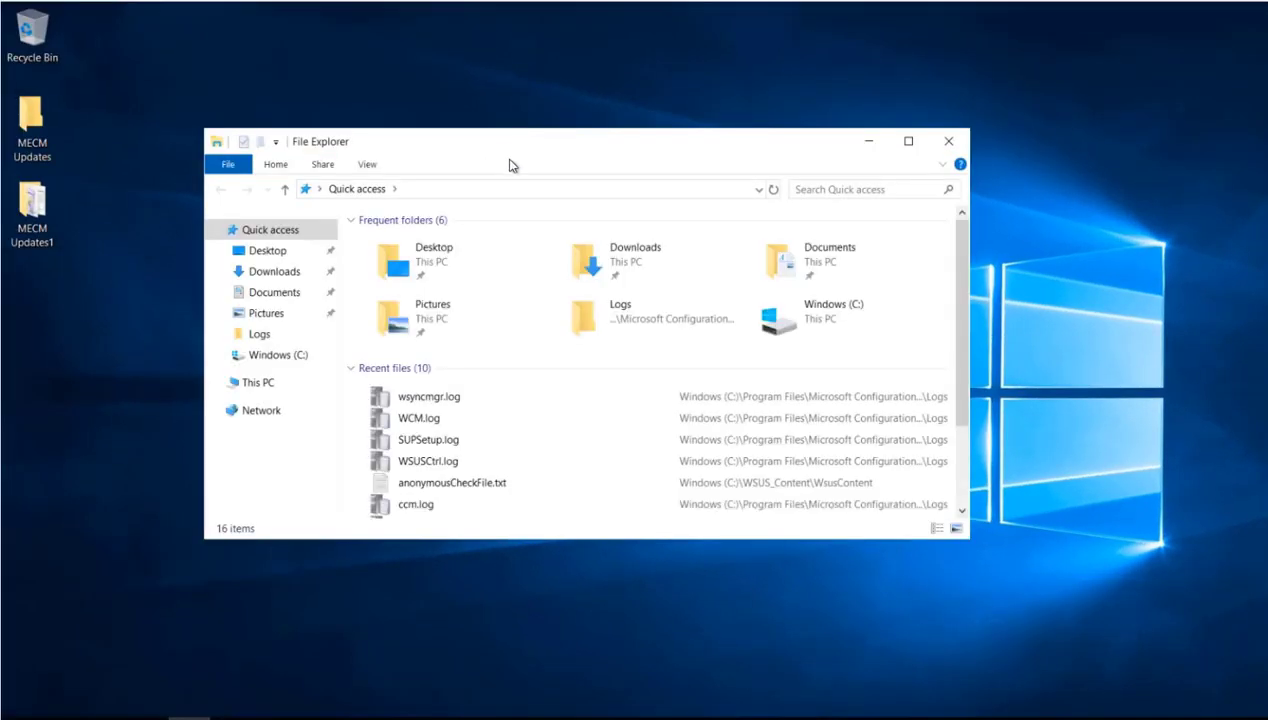
pyautogui.doubleClick(515, 147)
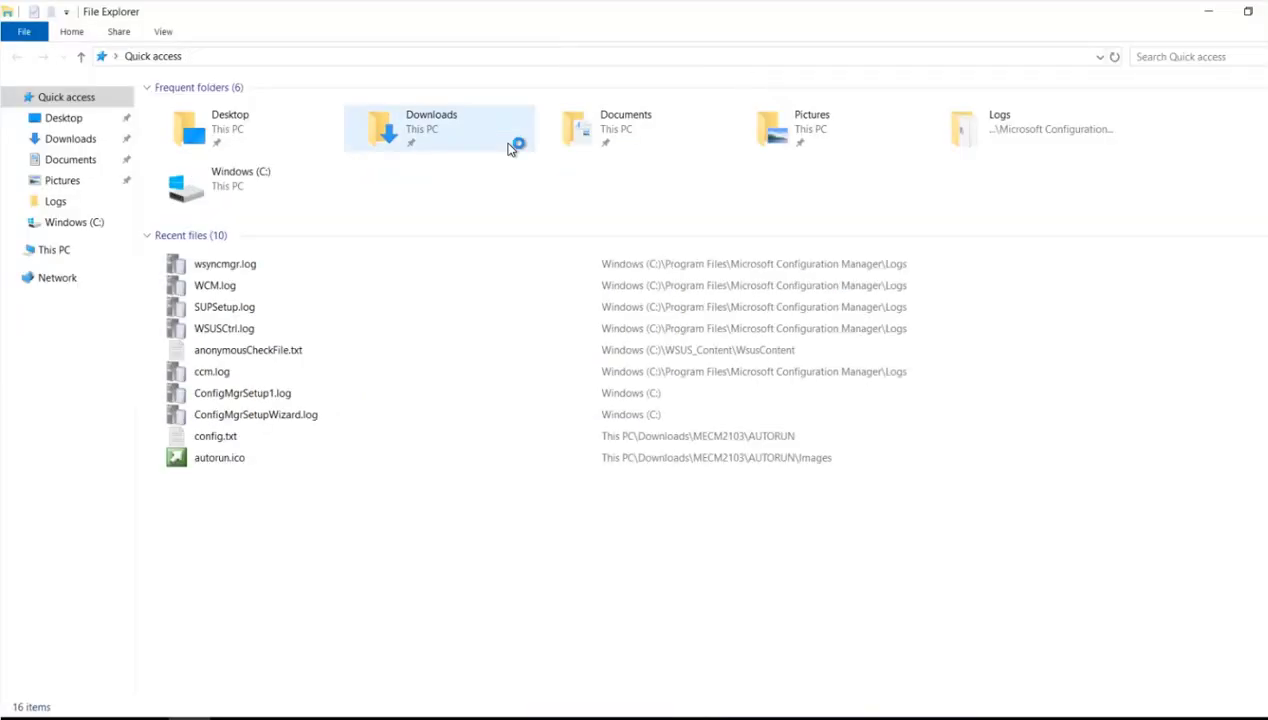
pyautogui.click(76, 224)
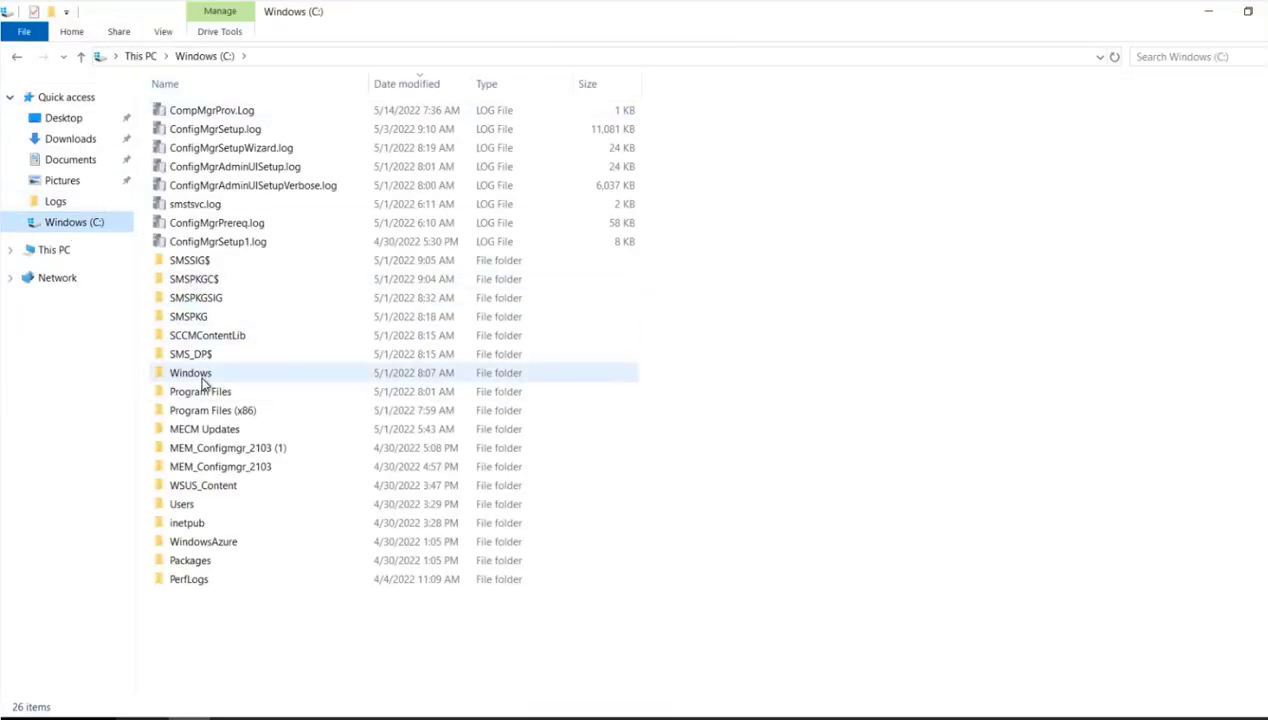
pyautogui.doubleClick(209, 391)
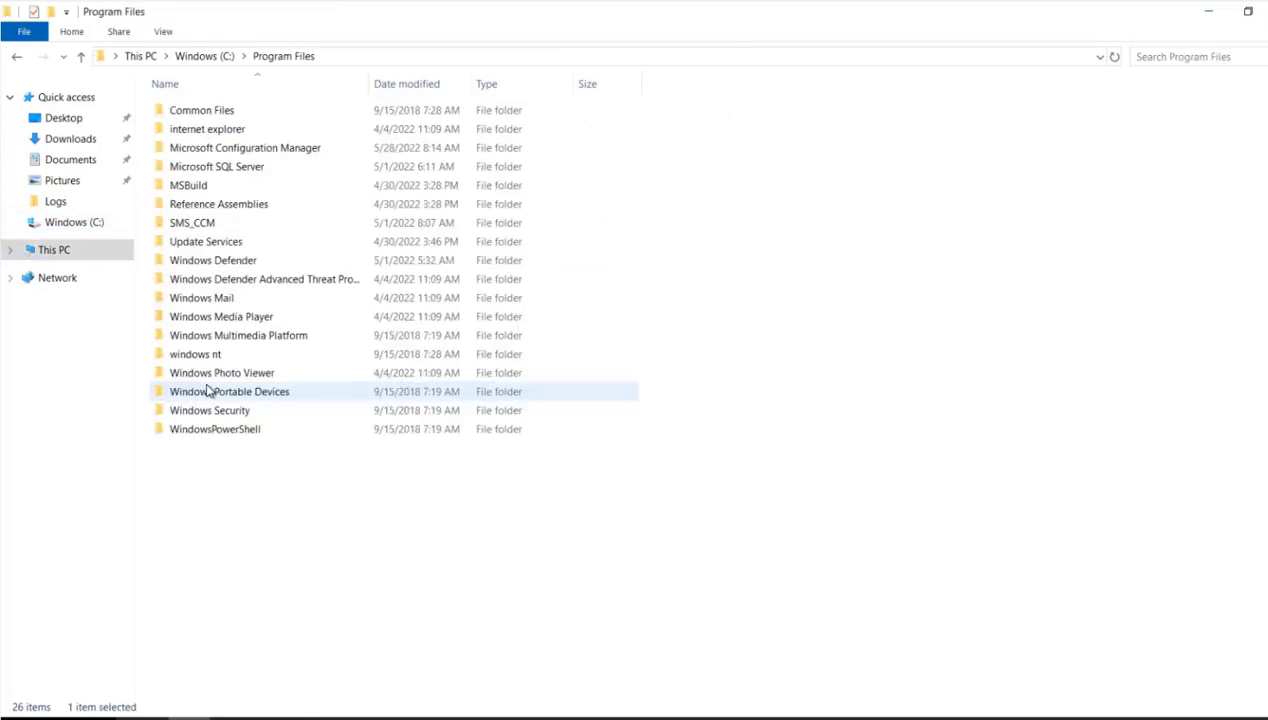
pyautogui.doubleClick(222, 148)
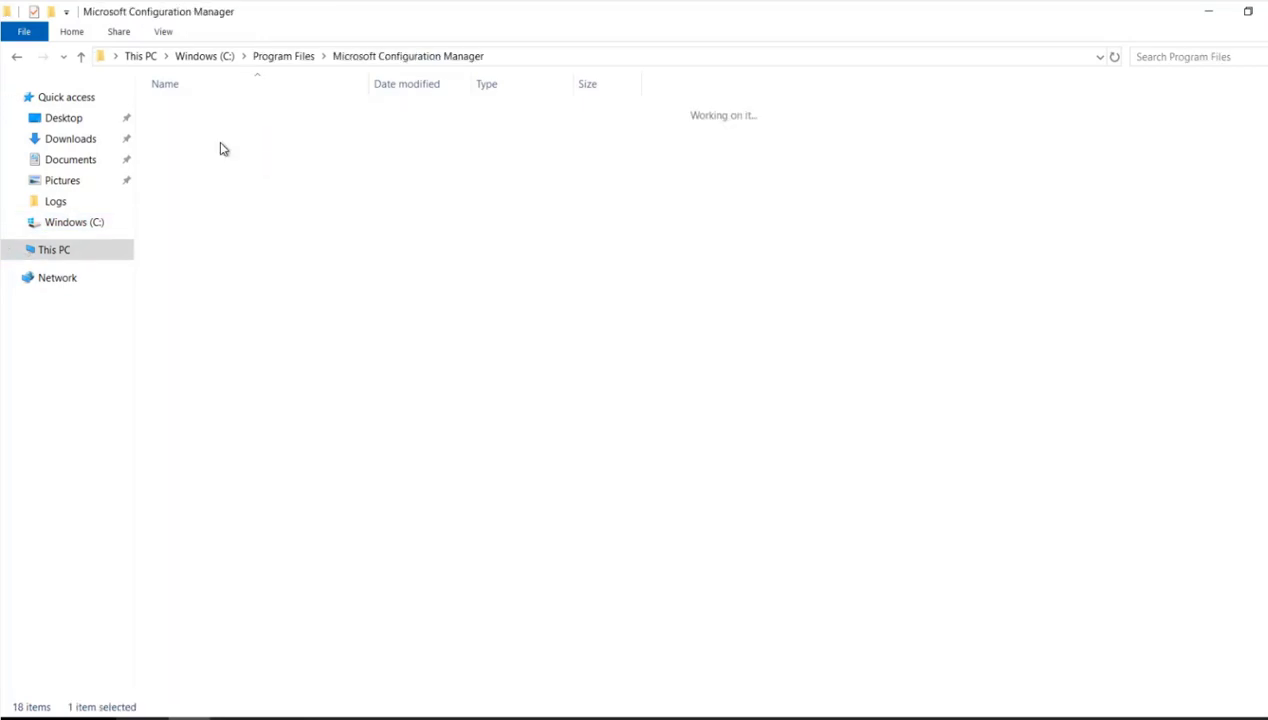
pyautogui.press('l')
pyautogui.press('Return')
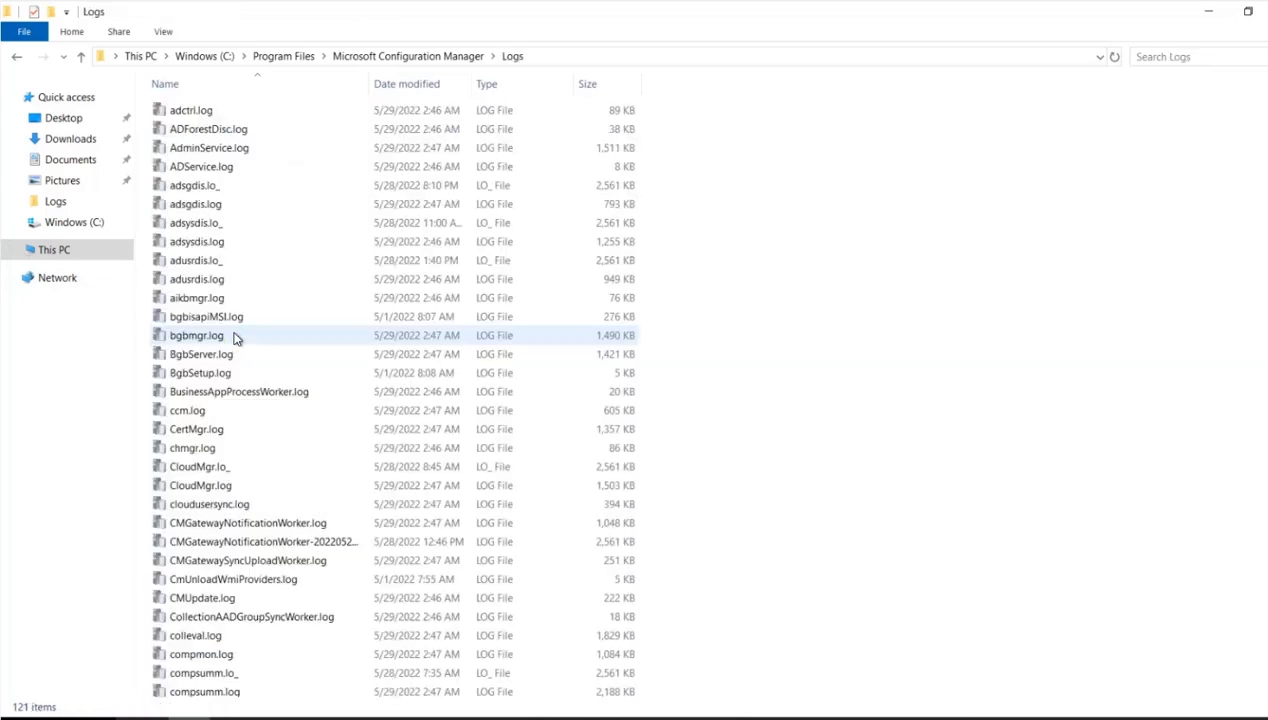
# - Find and open wsyncmgr.log in a maximized window to examine the latest synchronization entries
pyautogui.click(201, 333)
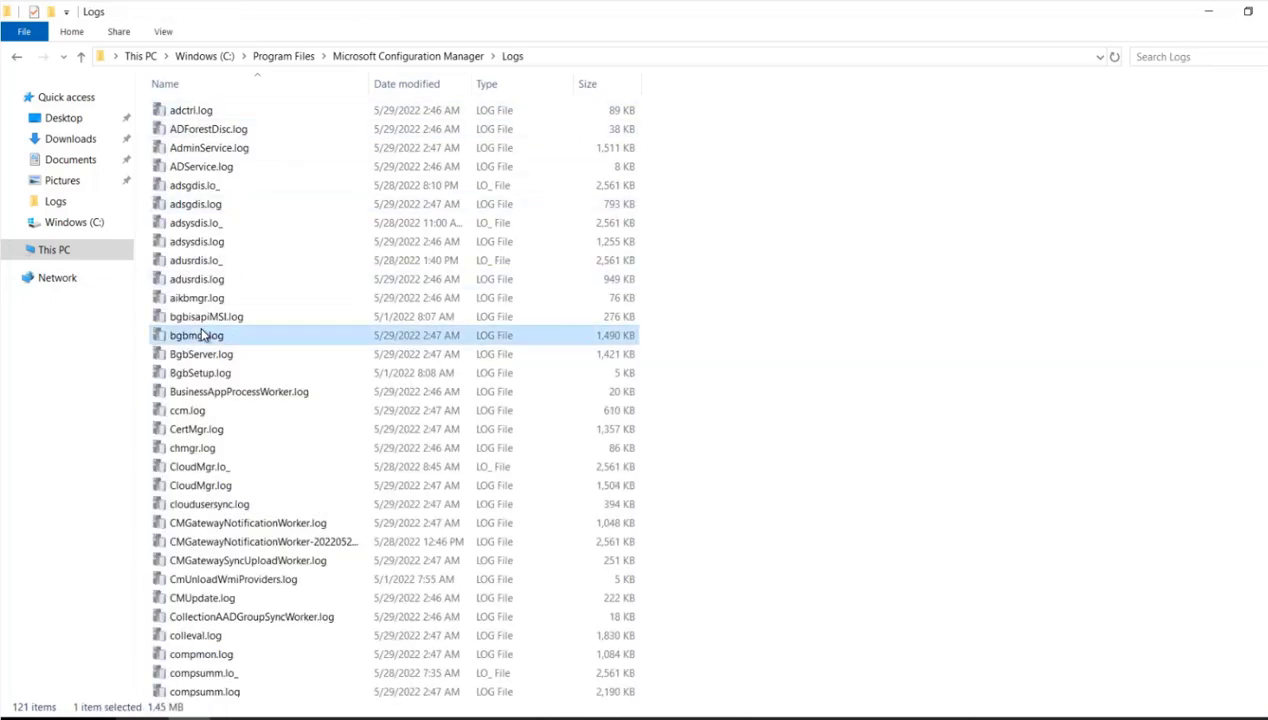
pyautogui.press('w')
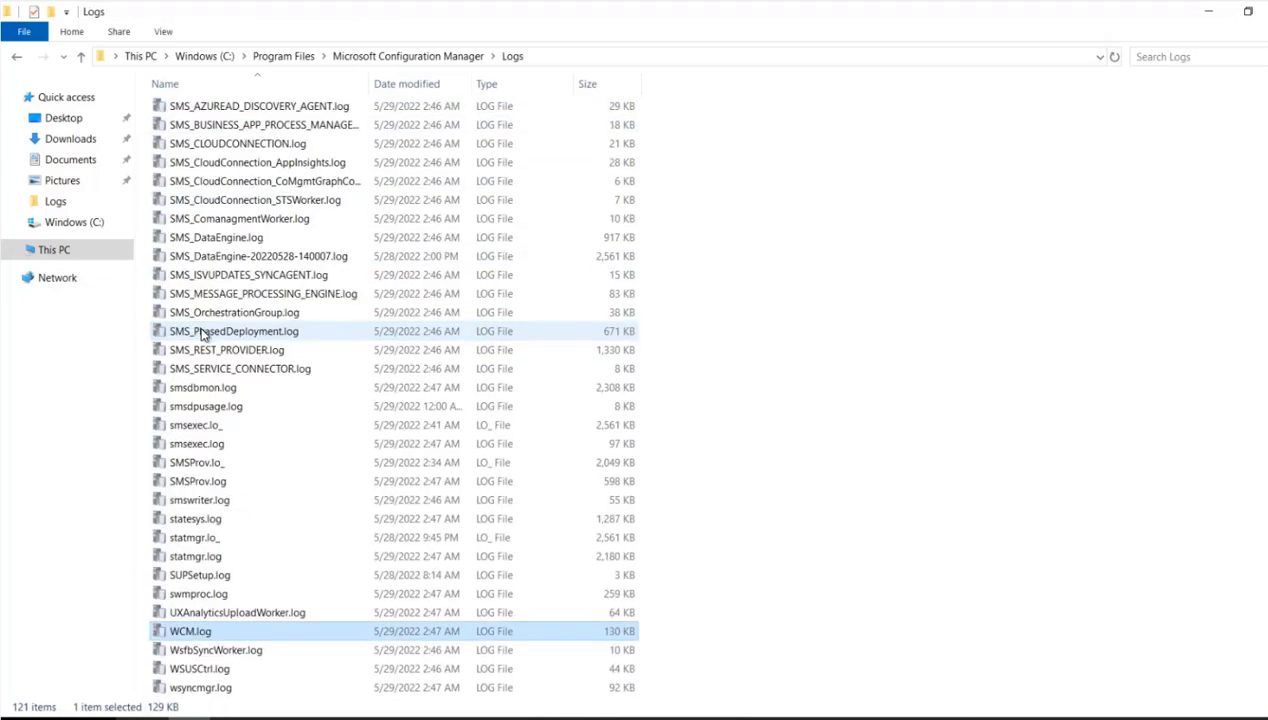
pyautogui.press('s')
pyautogui.press('y')
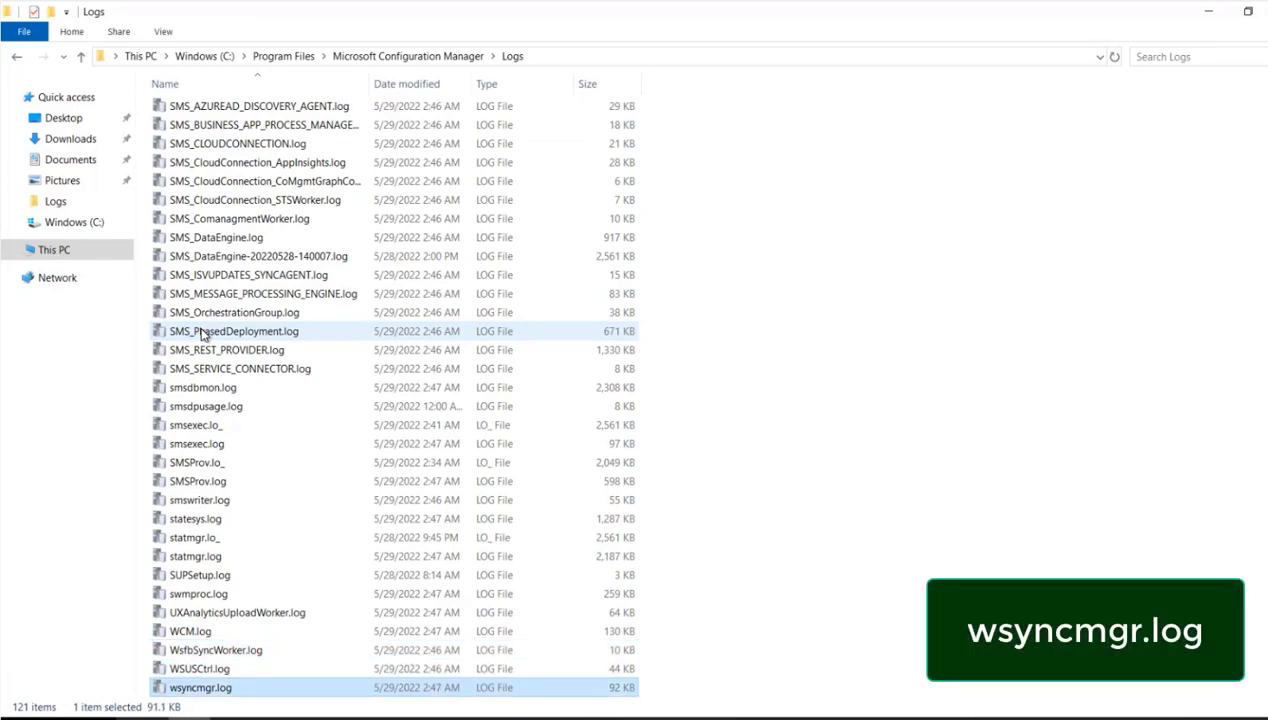
pyautogui.press('Return')
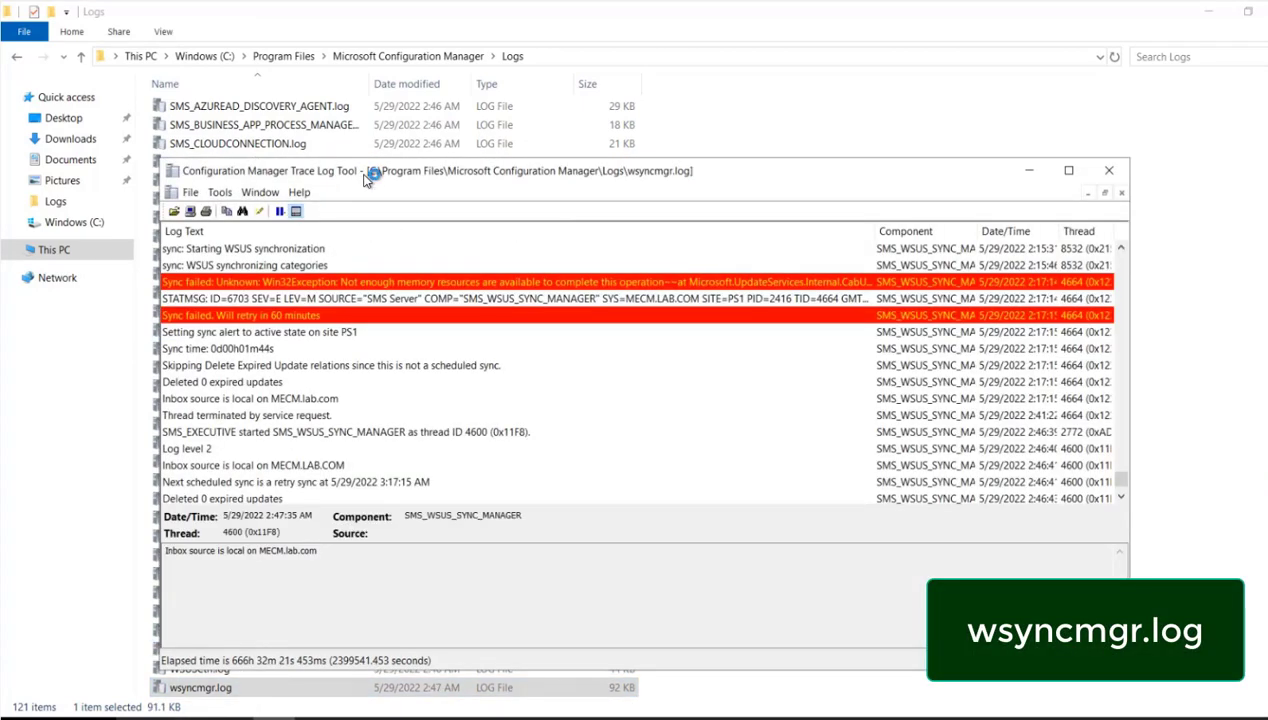
pyautogui.doubleClick(366, 177)
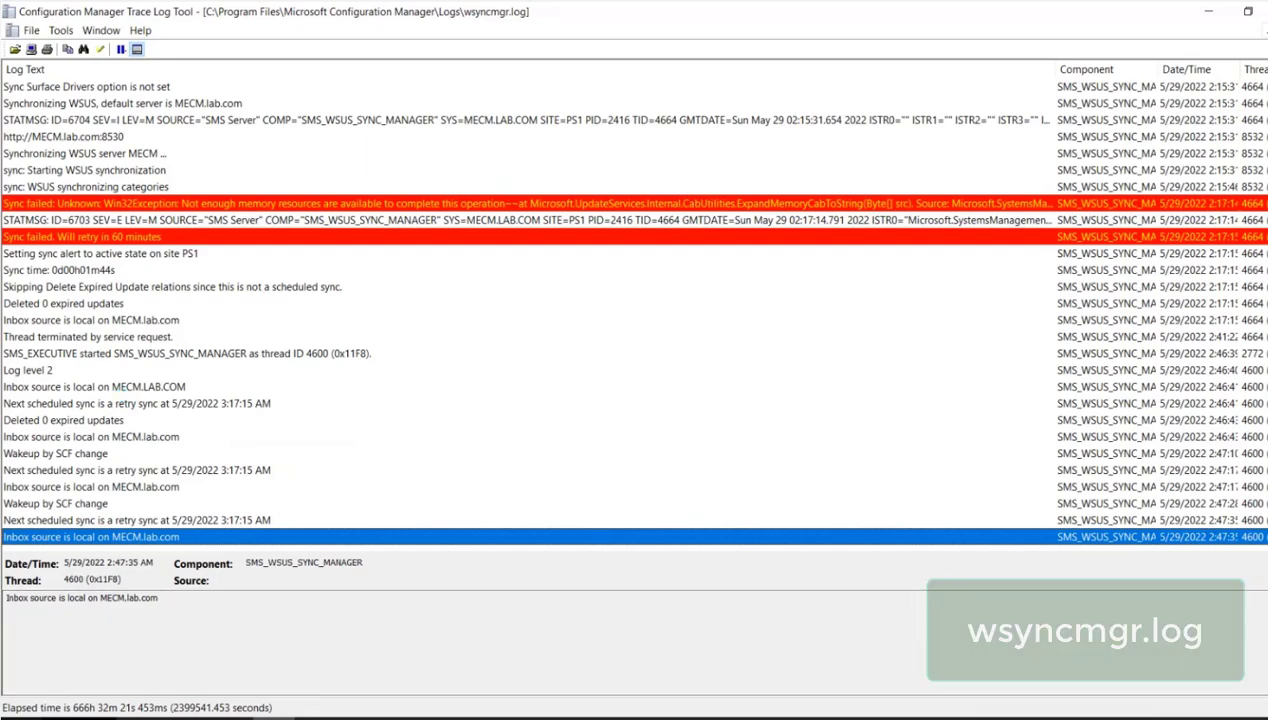
# - Search Windows for "con" and launch the Configuration Manager Console
pyautogui.press('super')
pyautogui.write('con')
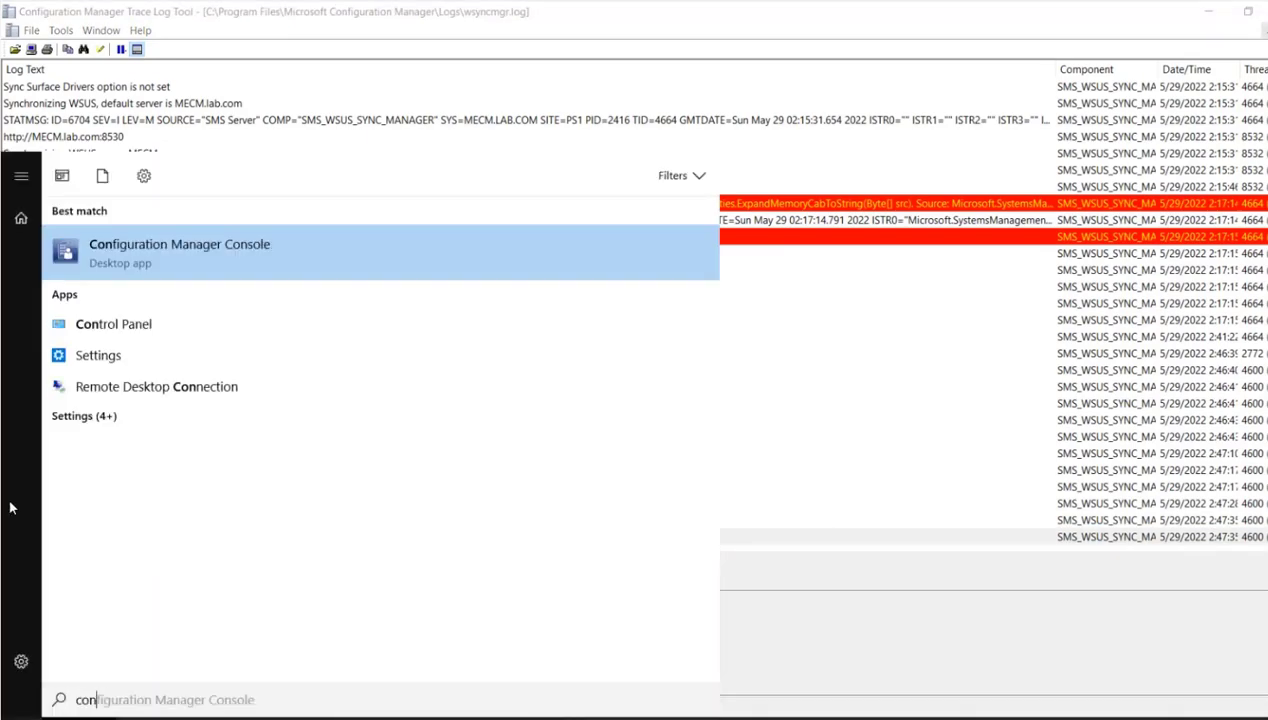
pyautogui.click(167, 244)
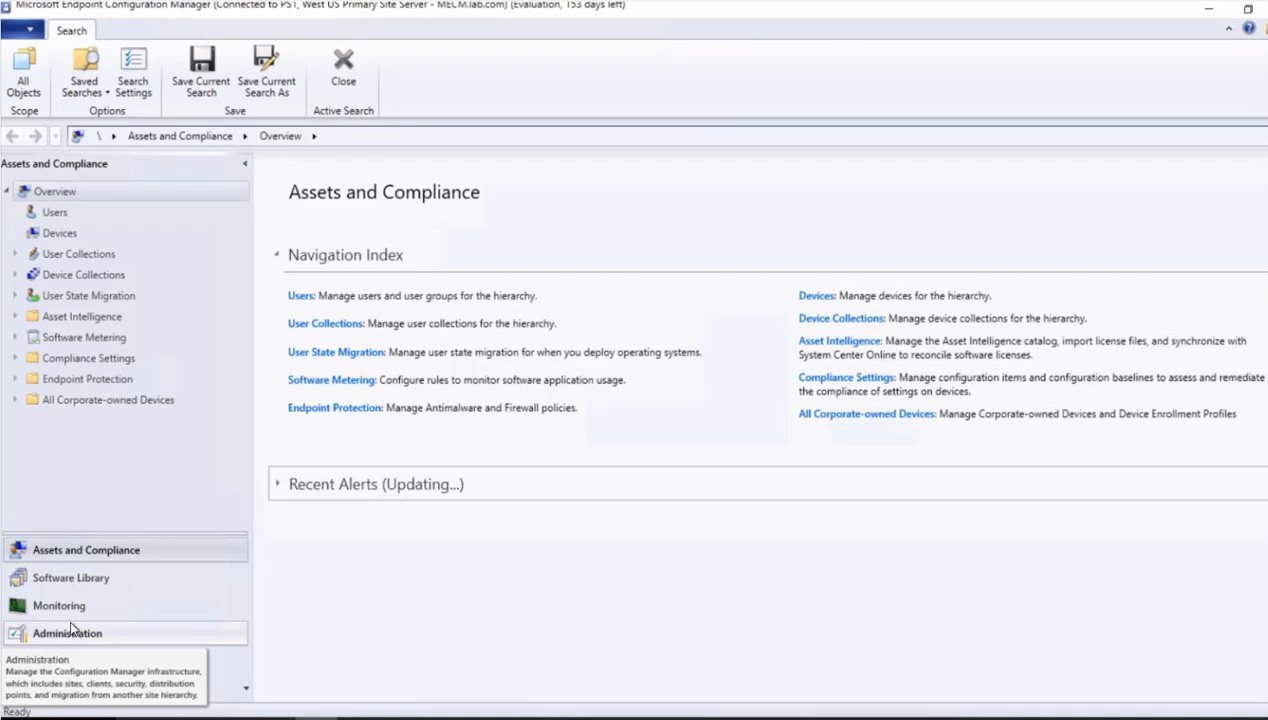
# - Start a site-wide synchronization from All Software Updates in the Software Library, and bring up wsyncmgr.log to follow it
pyautogui.click(90, 580)
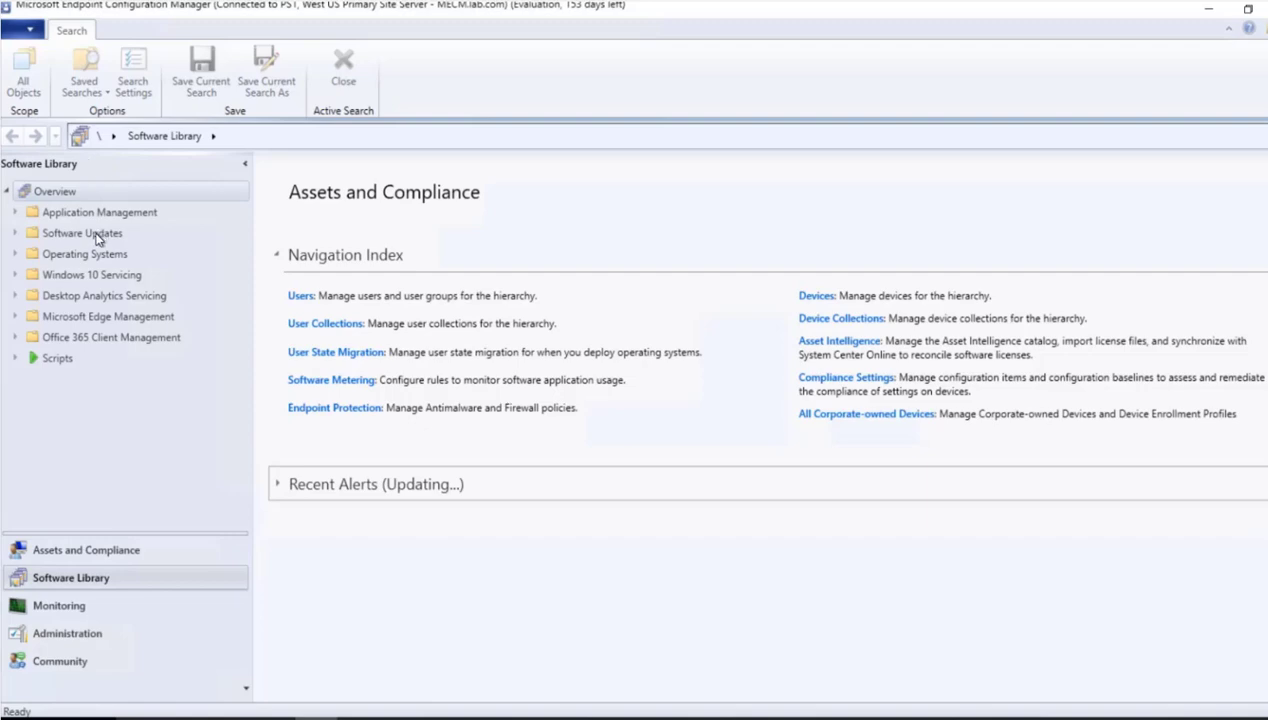
pyautogui.click(17, 234)
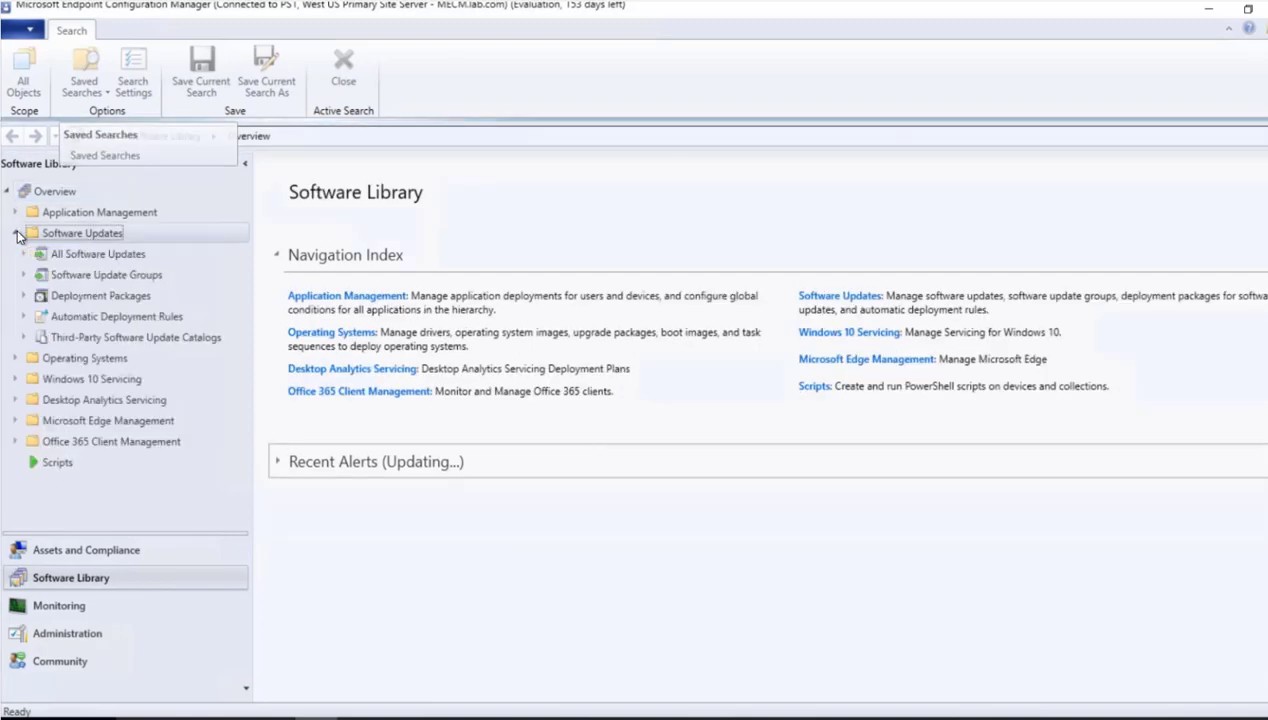
pyautogui.click(71, 255)
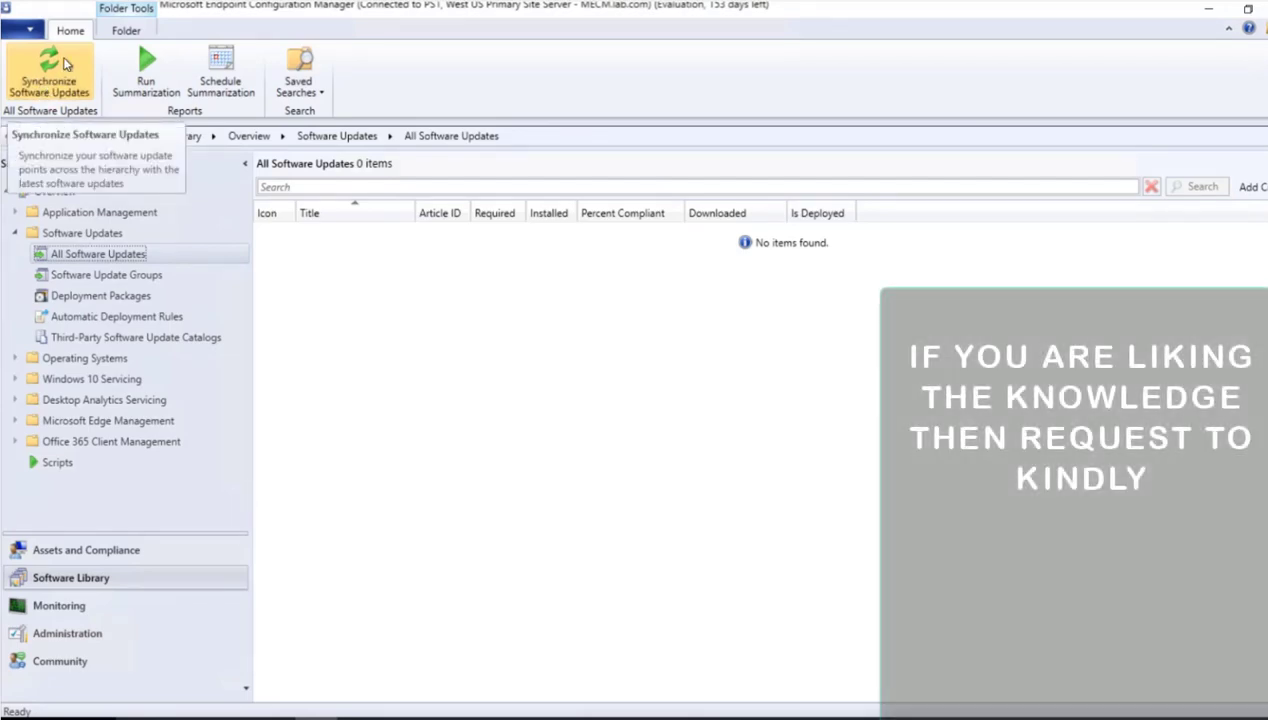
pyautogui.click(64, 66)
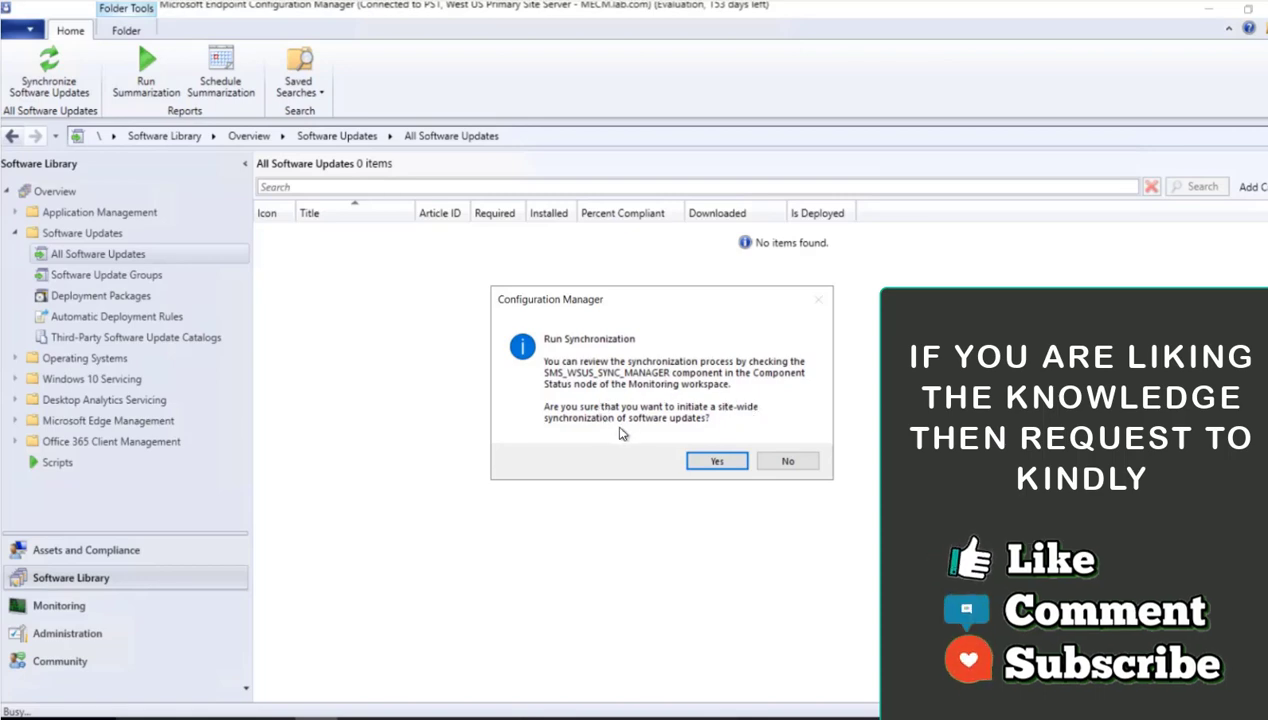
pyautogui.click(717, 462)
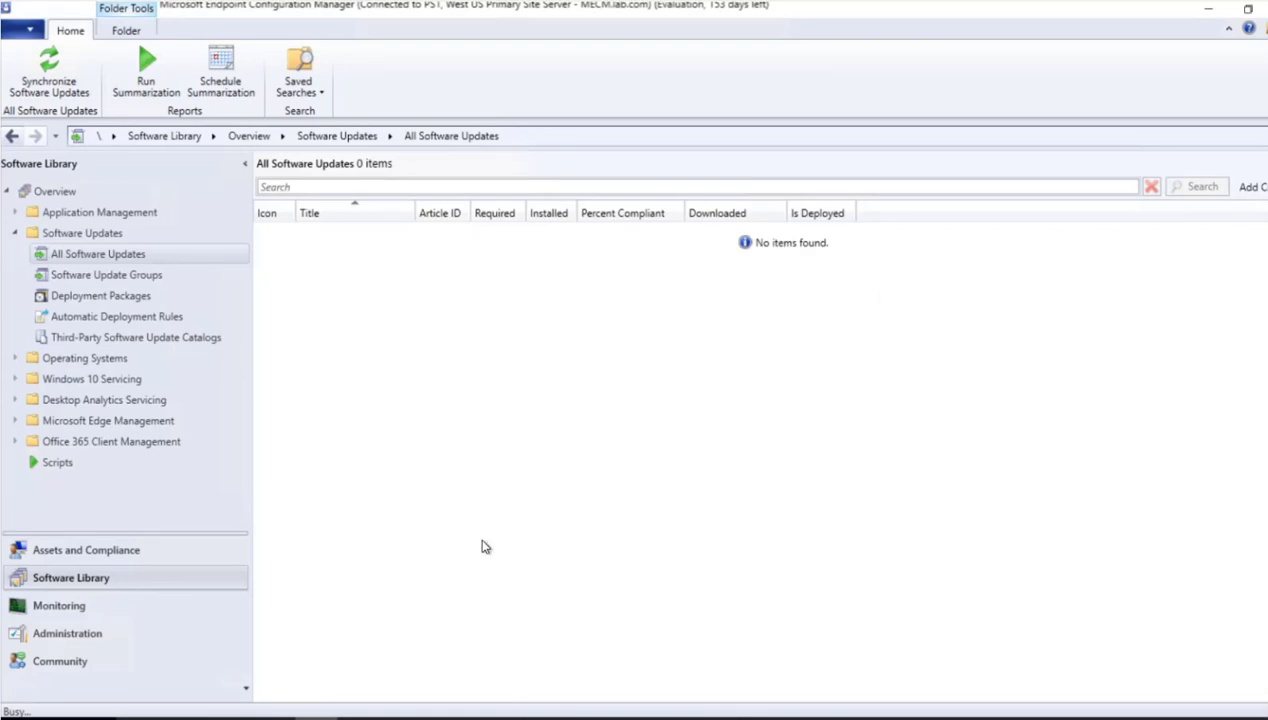
pyautogui.moveTo(273, 716)
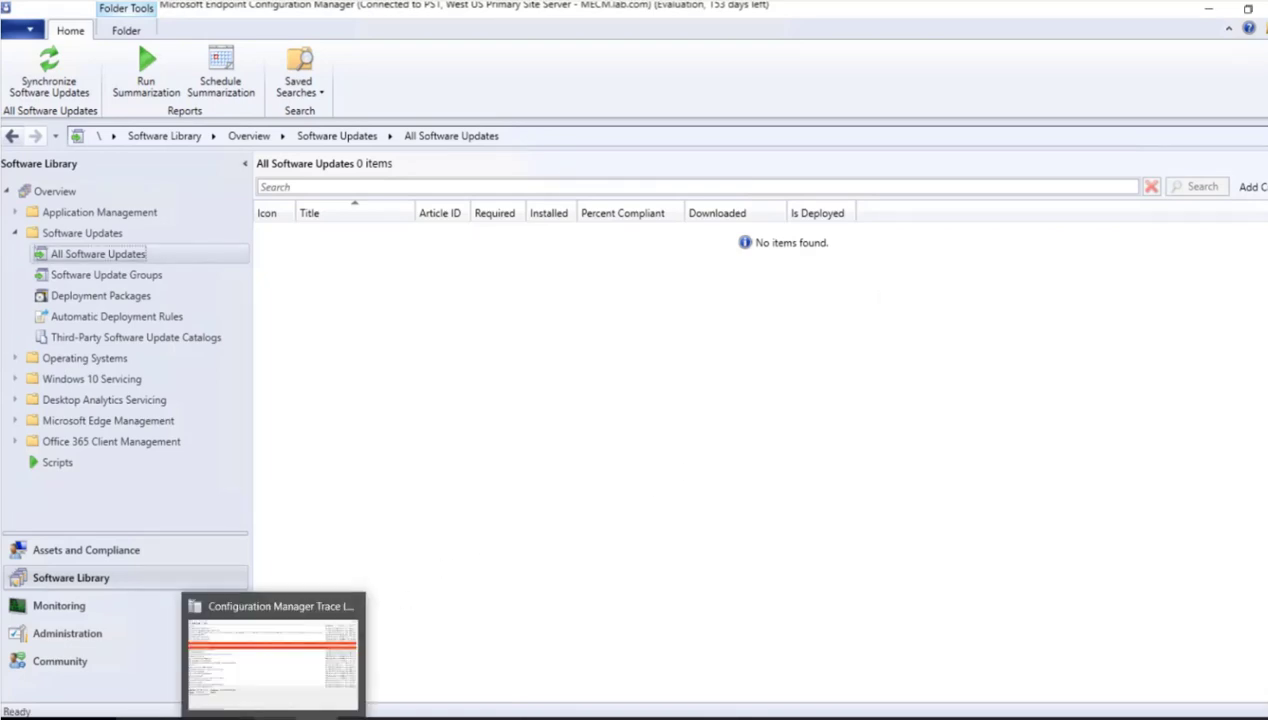
pyautogui.click(268, 680)
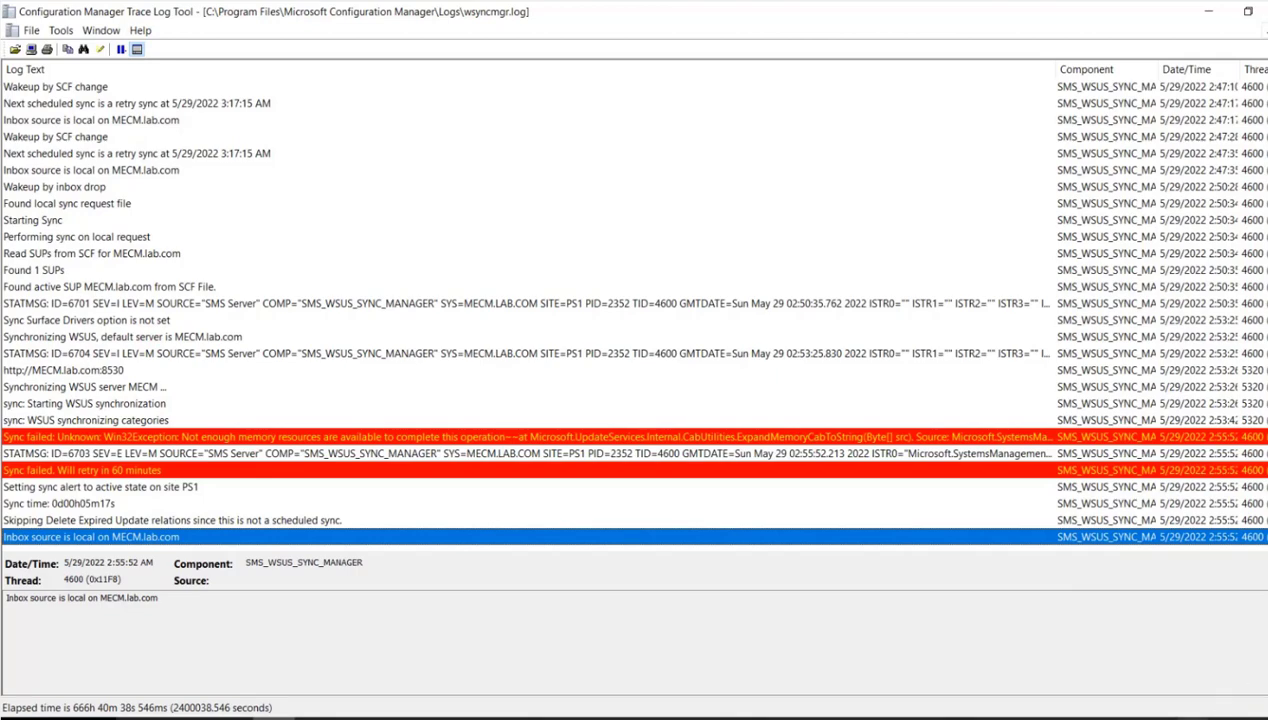
# - Search Windows for "this" and open the properties of This PC to check the server's installed memory
pyautogui.press('super')
pyautogui.write('this')
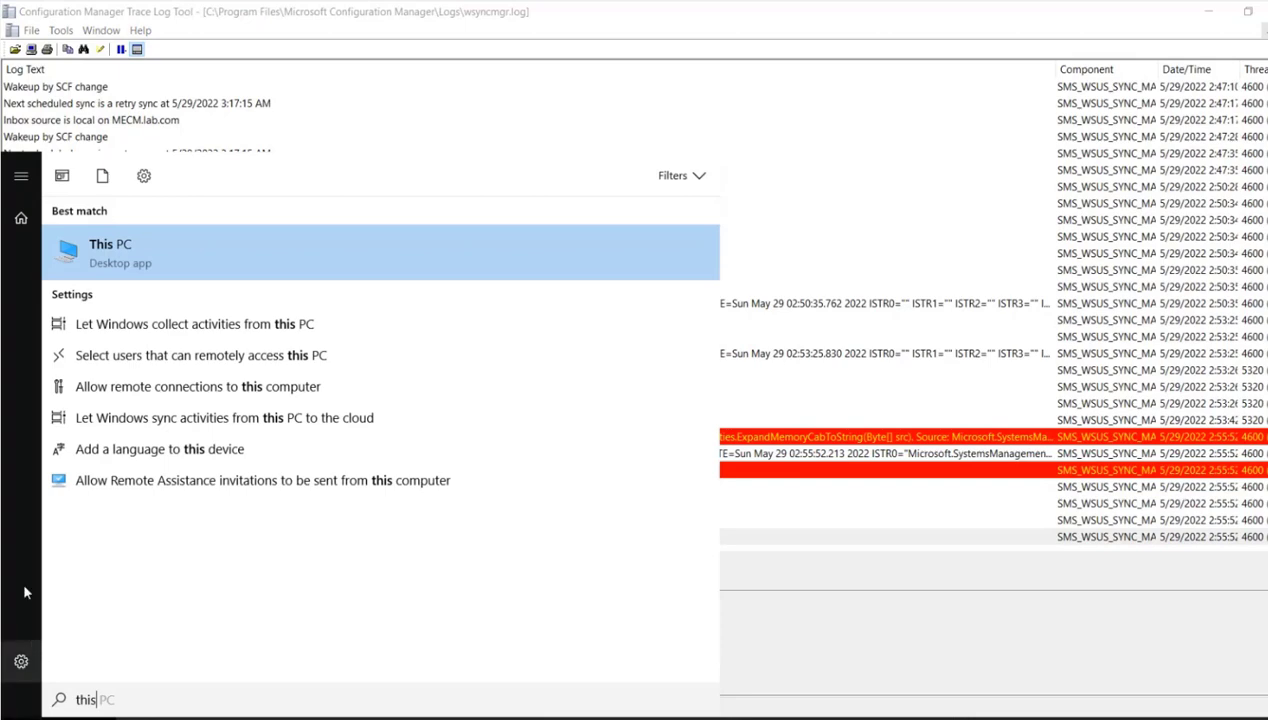
pyautogui.rightClick(148, 249)
pyautogui.click(218, 410)
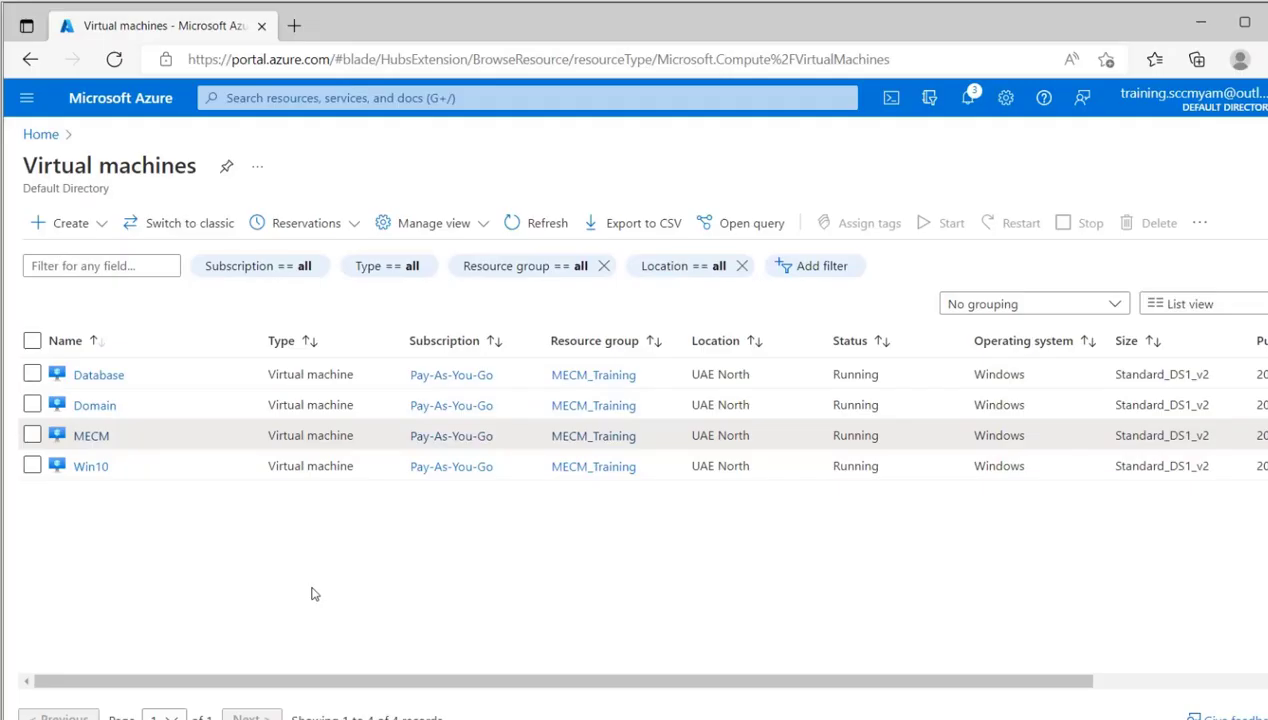
# - In the Azure portal, resize the MECM virtual machine to DS2_v2
pyautogui.click(91, 437)
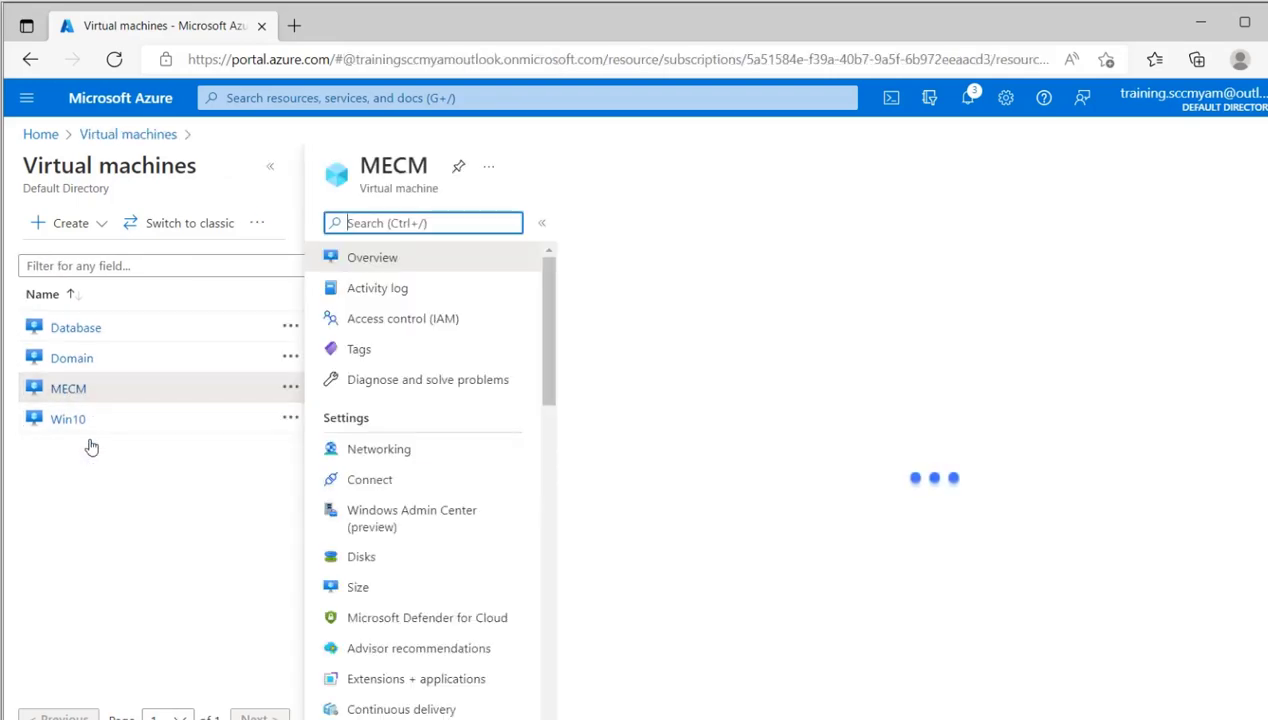
pyautogui.click(350, 587)
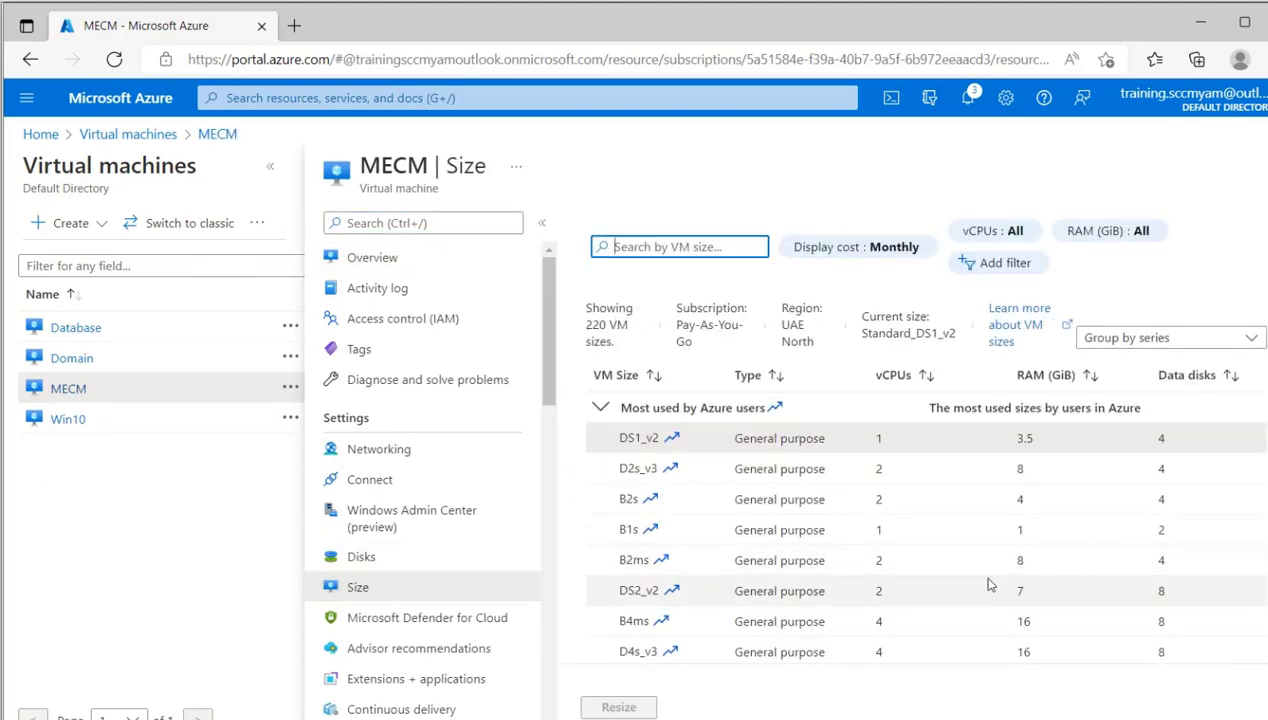
pyautogui.click(910, 594)
pyautogui.scroll(-3, 910, 500)
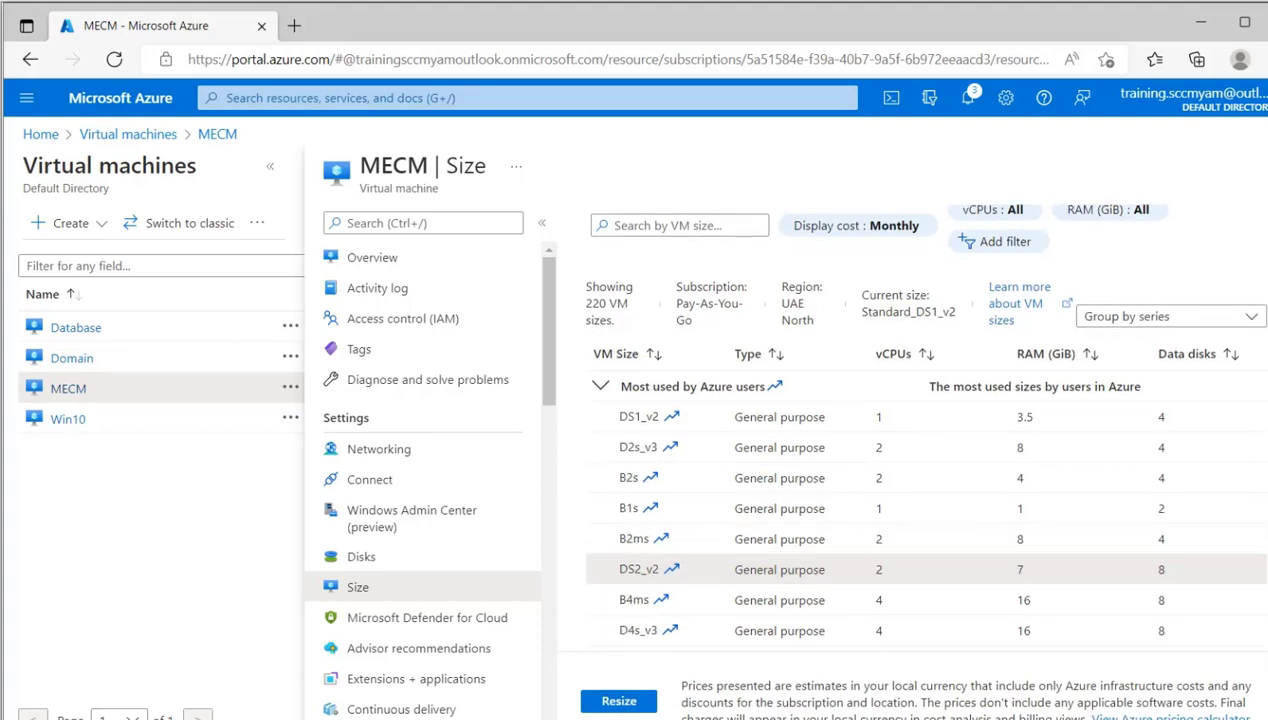
pyautogui.click(628, 700)
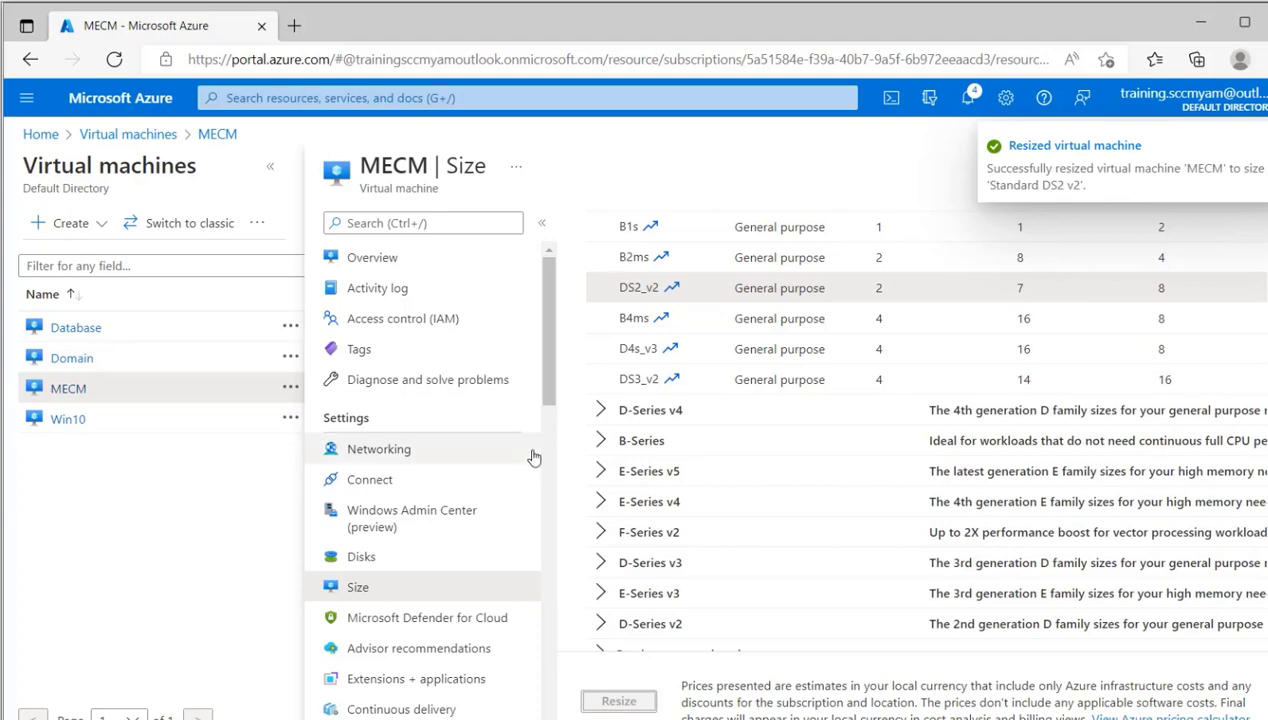
# - Return to the virtual machines list, start the MECM virtual machine and refresh the list
pyautogui.click(79, 392)
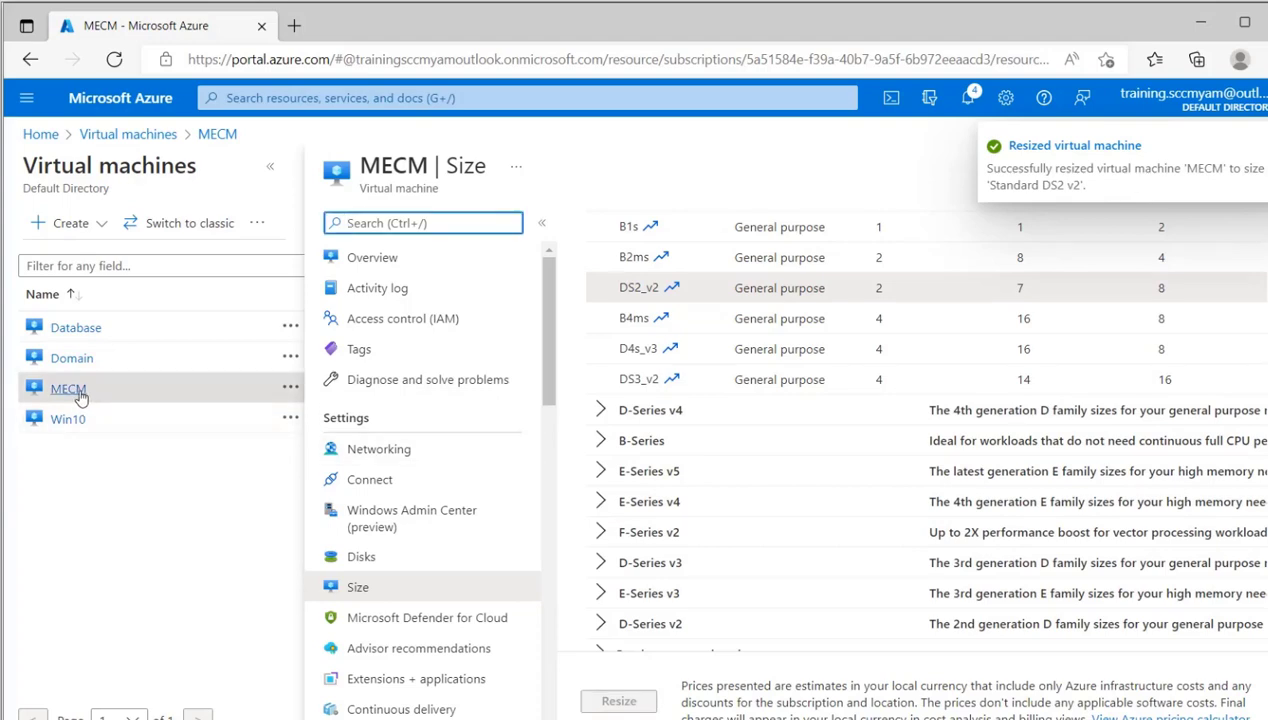
pyautogui.click(128, 138)
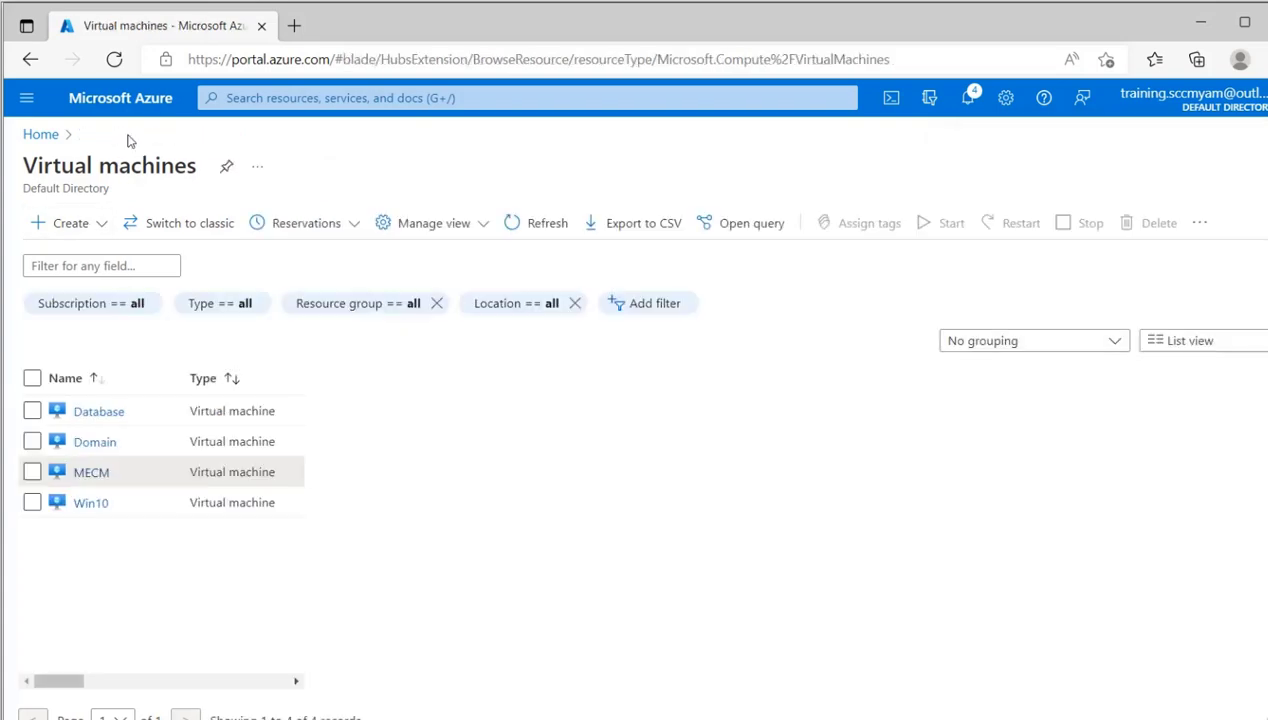
pyautogui.click(32, 436)
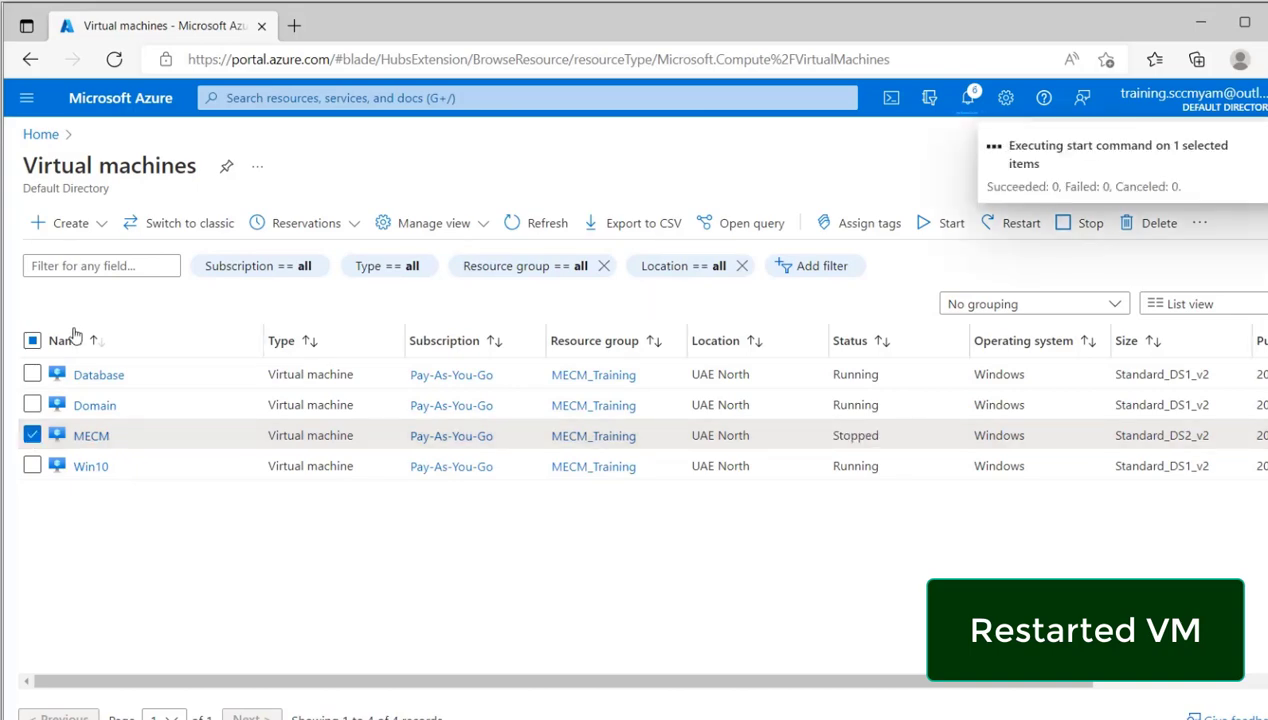
pyautogui.click(553, 224)
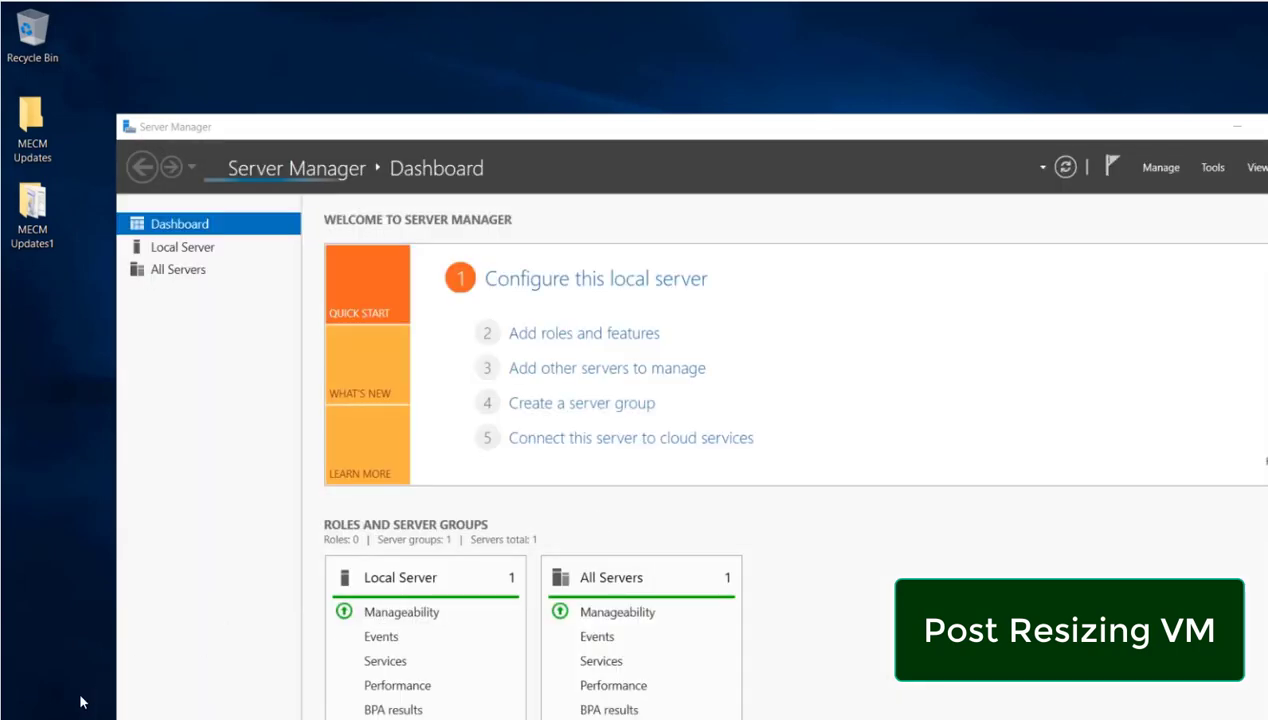
# - Check the resized server's installed memory in the This PC properties, and close the System window
pyautogui.press('super')
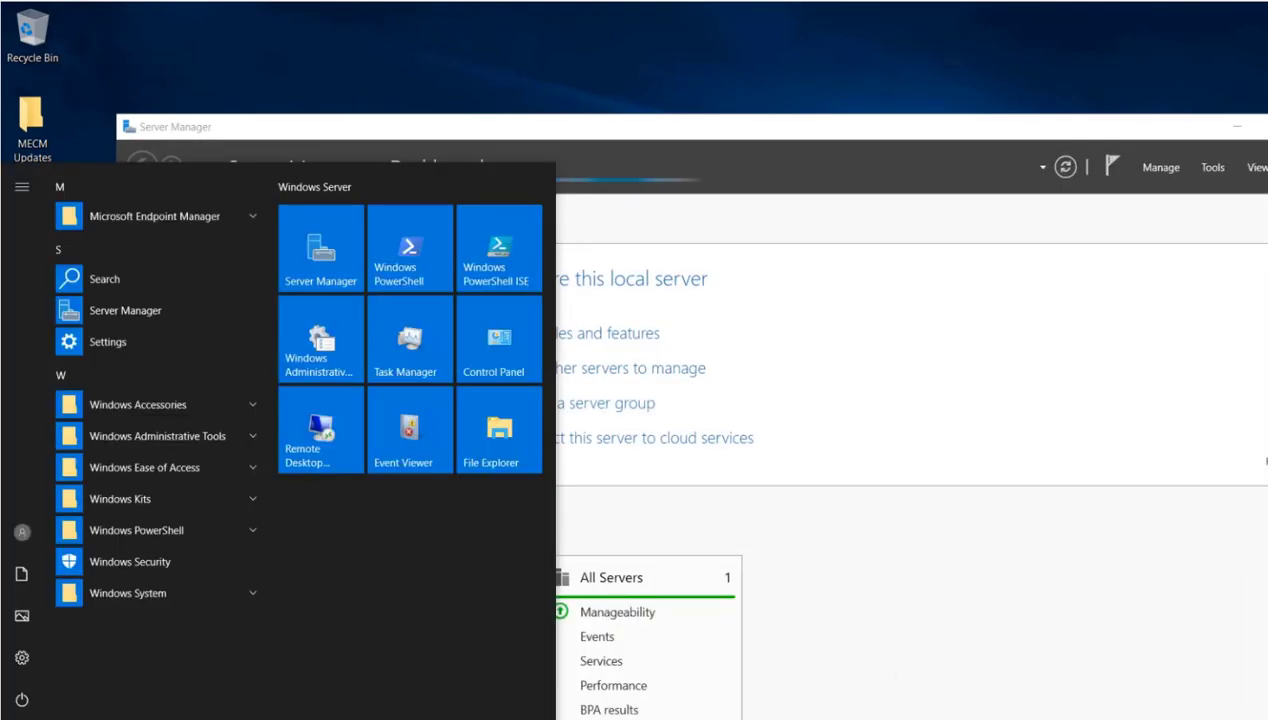
pyautogui.write('THIS')
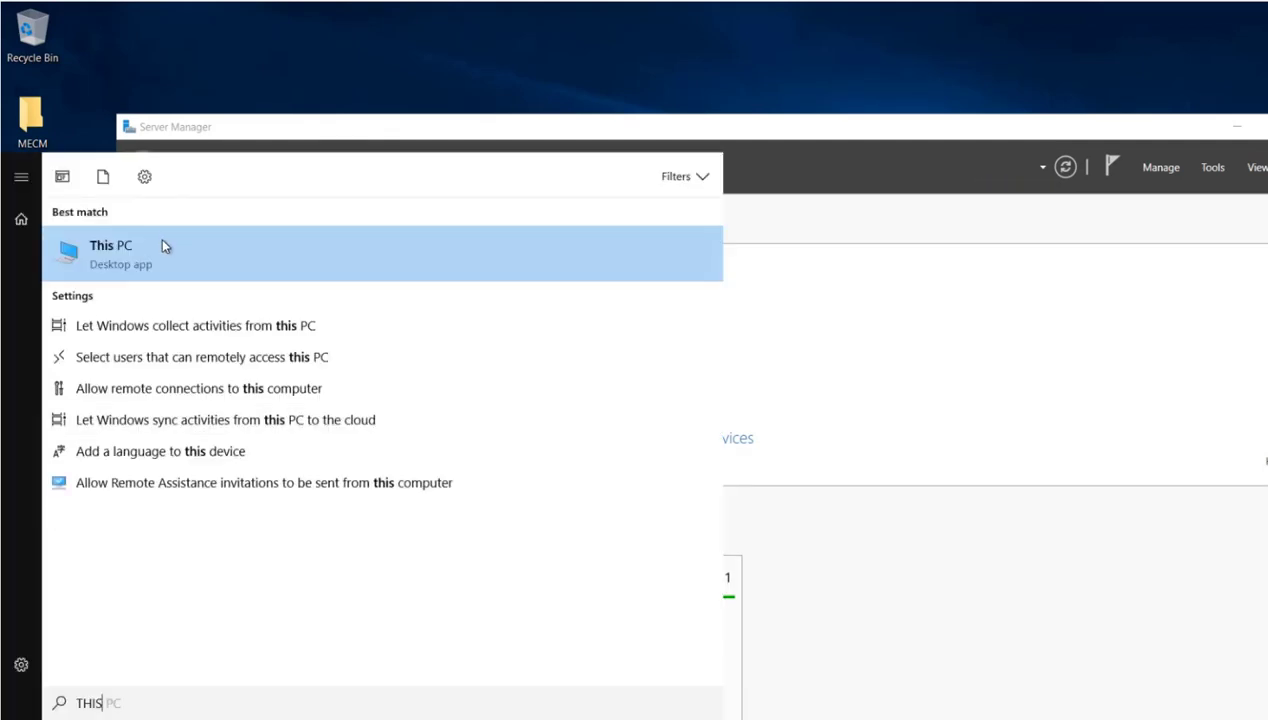
pyautogui.rightClick(161, 239)
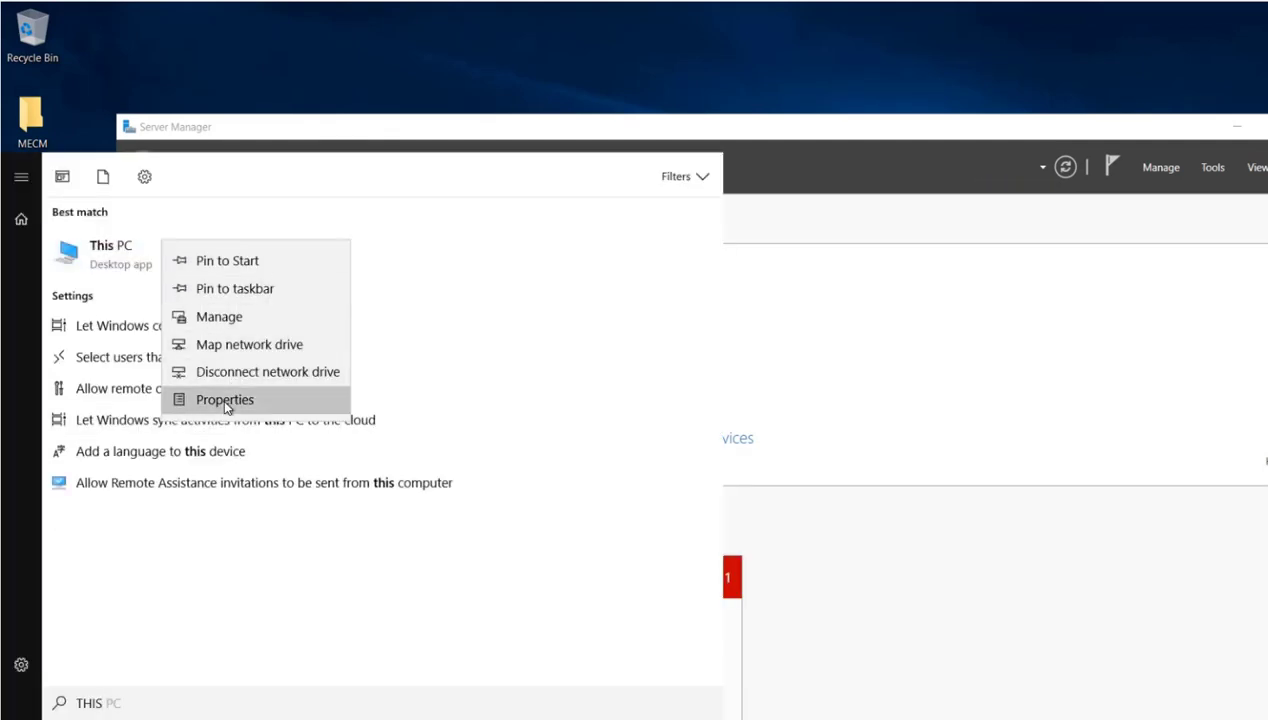
pyautogui.click(225, 400)
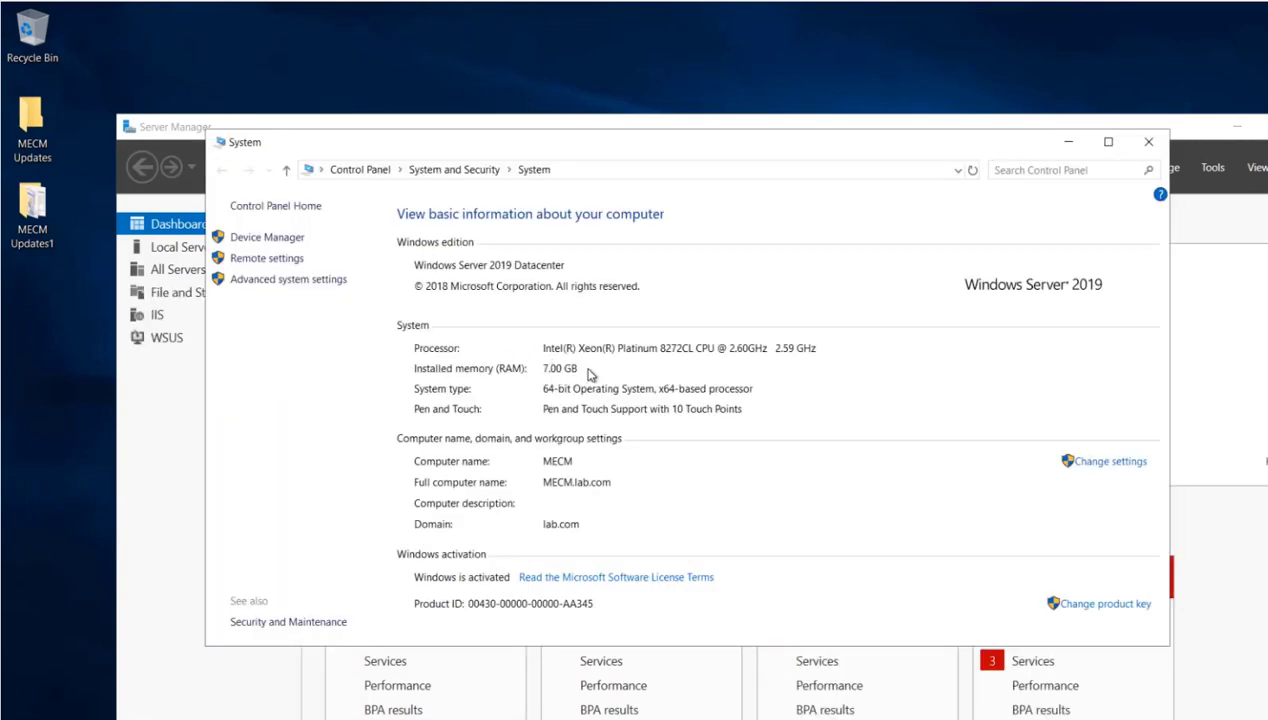
pyautogui.click(1145, 146)
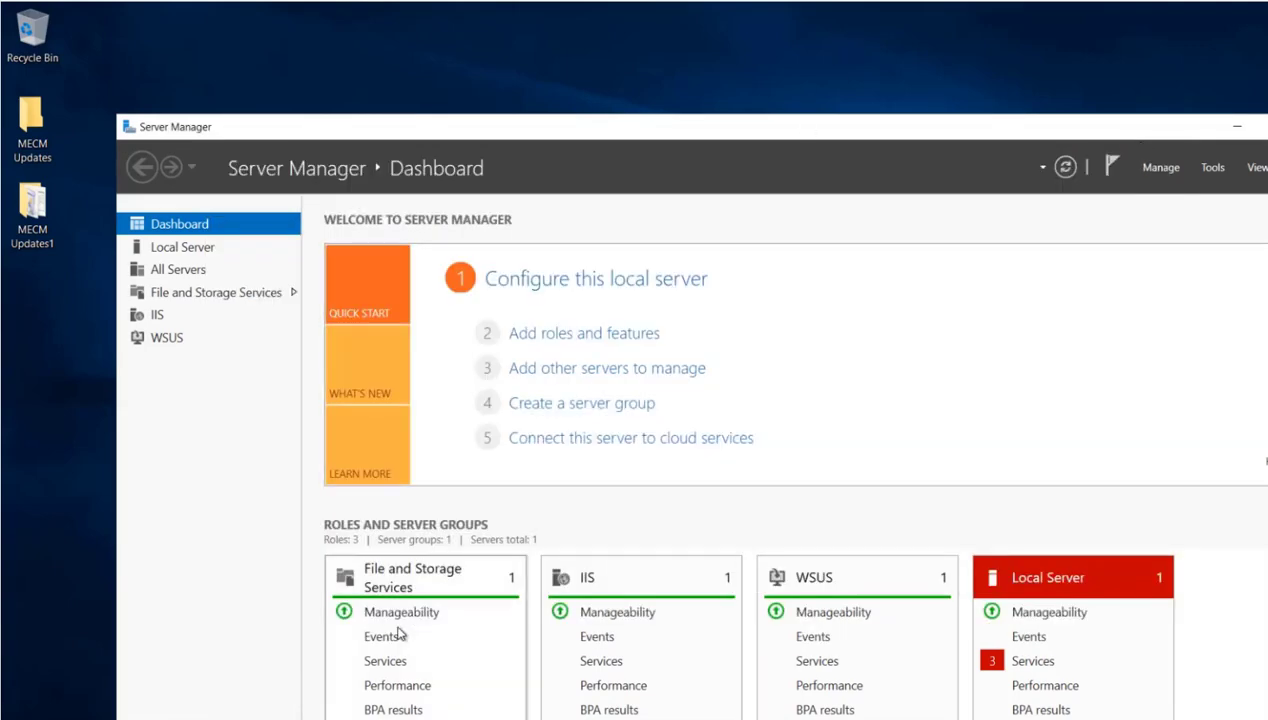
# - Open File Explorer and open wsyncmgr.log from the recent files
pyautogui.press('super')
pyautogui.press('super+e')
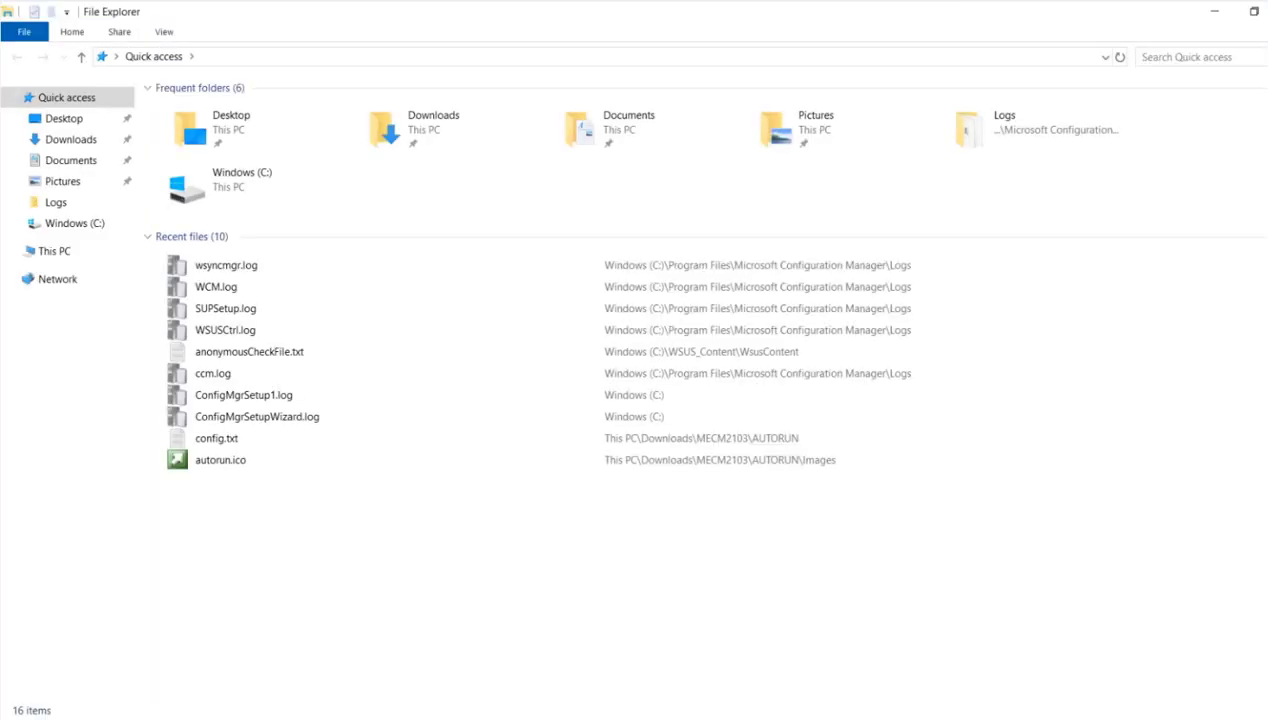
pyautogui.click(229, 273)
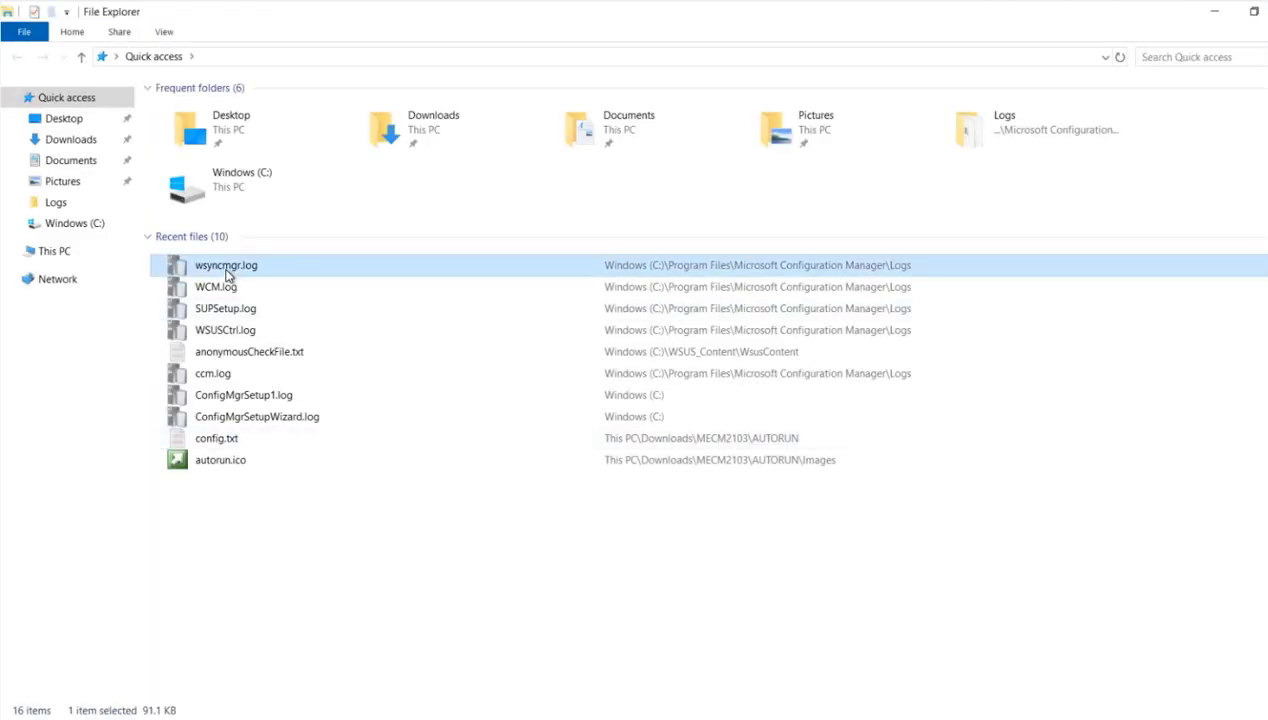
pyautogui.doubleClick(229, 273)
# - Search Windows for "CONF" and launch the Configuration Manager Console
pyautogui.press('super')
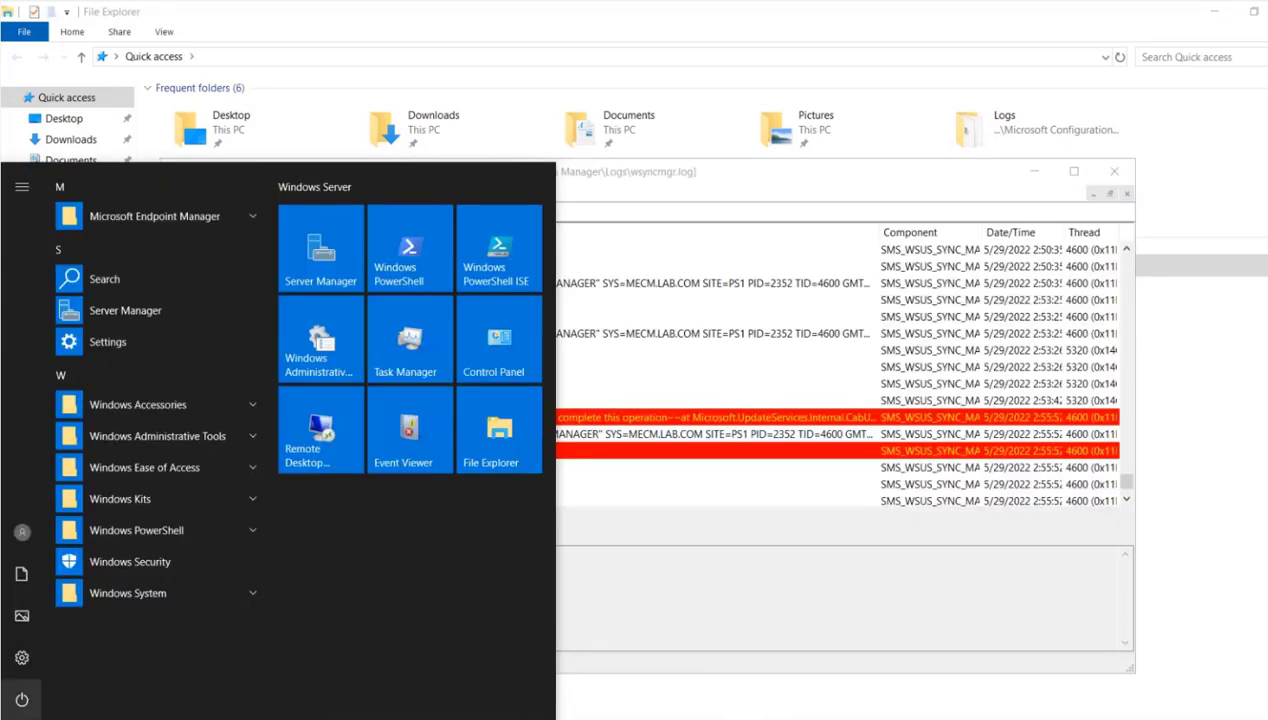
pyautogui.write('CON')
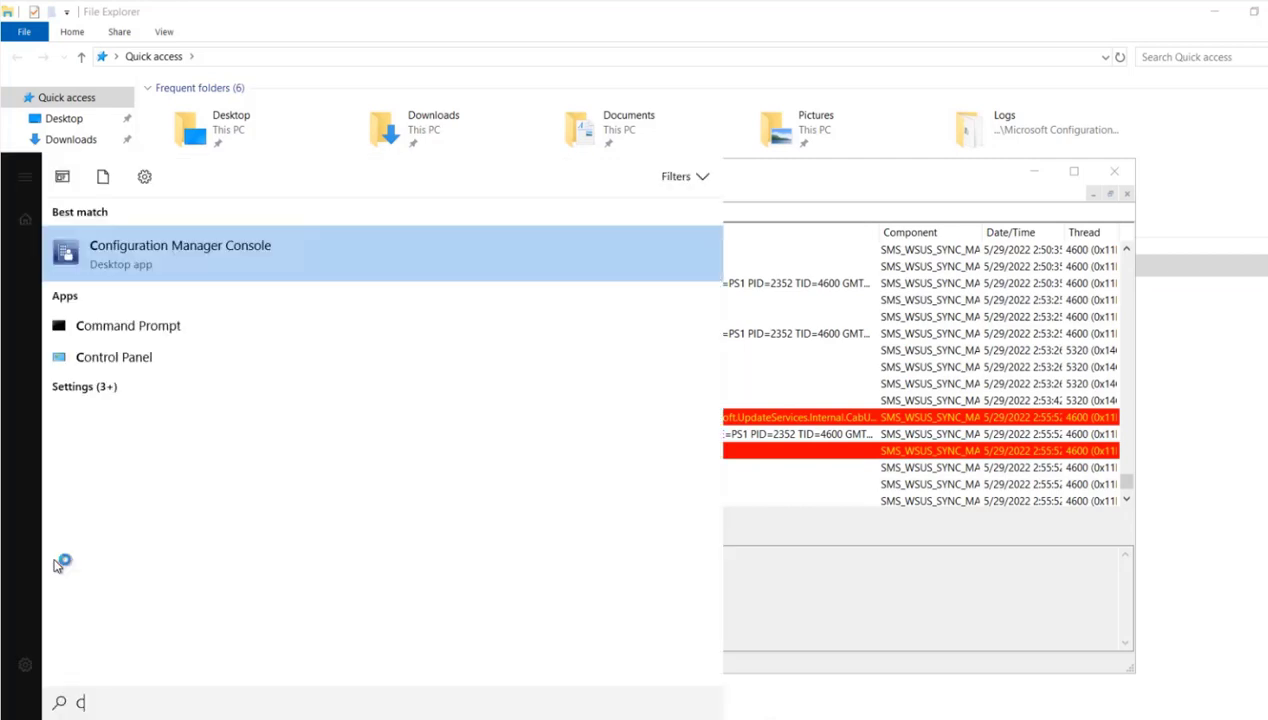
pyautogui.write('F')
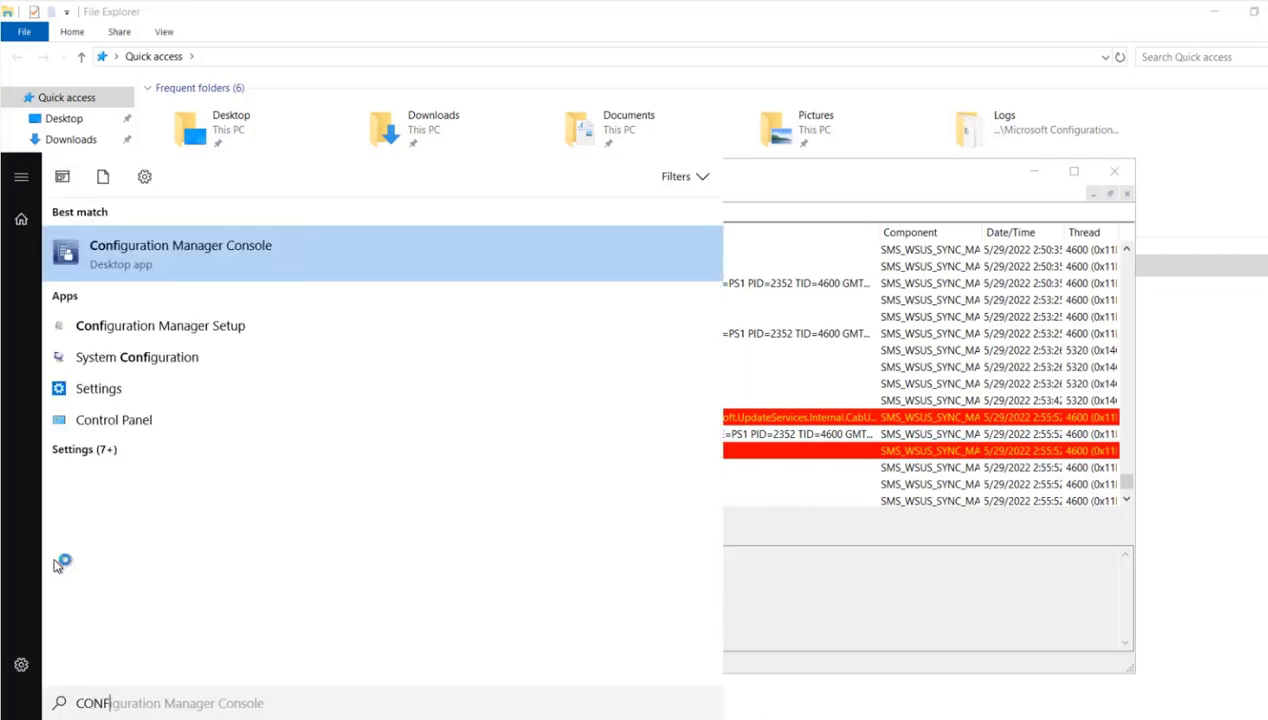
pyautogui.click(147, 249)
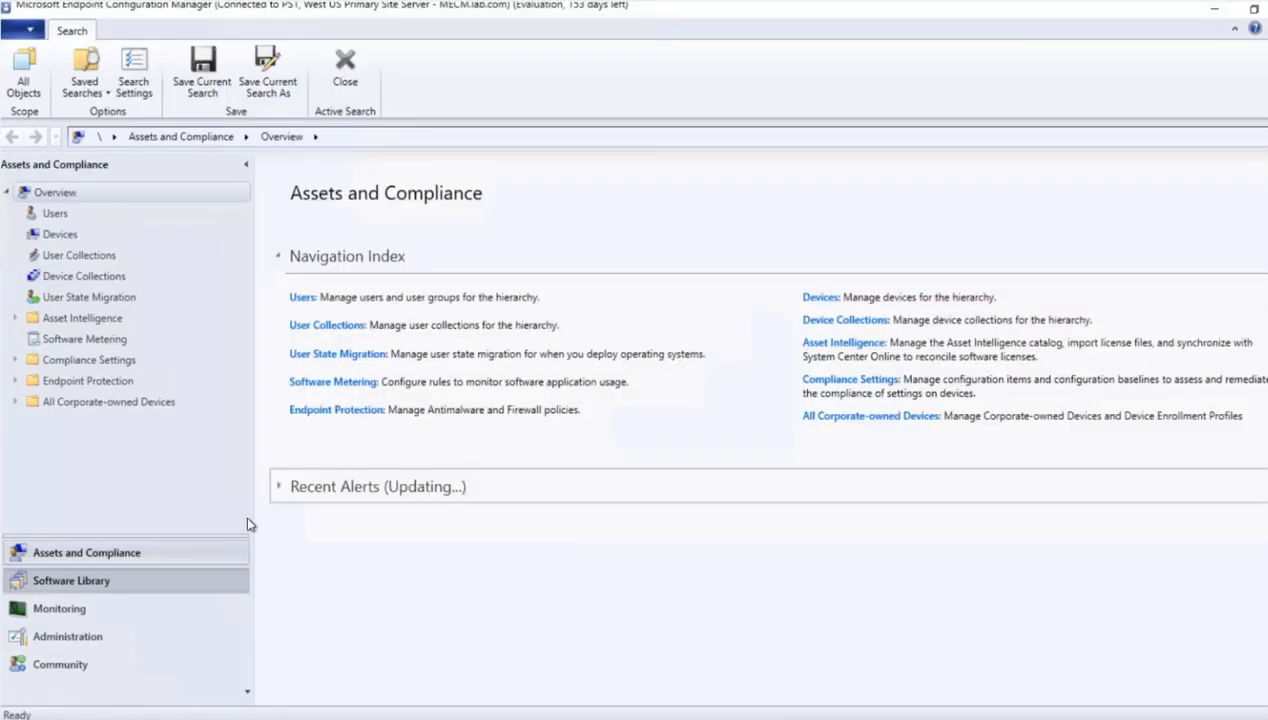
# - Run a site-wide software update synchronization from All Software Updates in the Software Library and confirm it
pyautogui.click(66, 580)
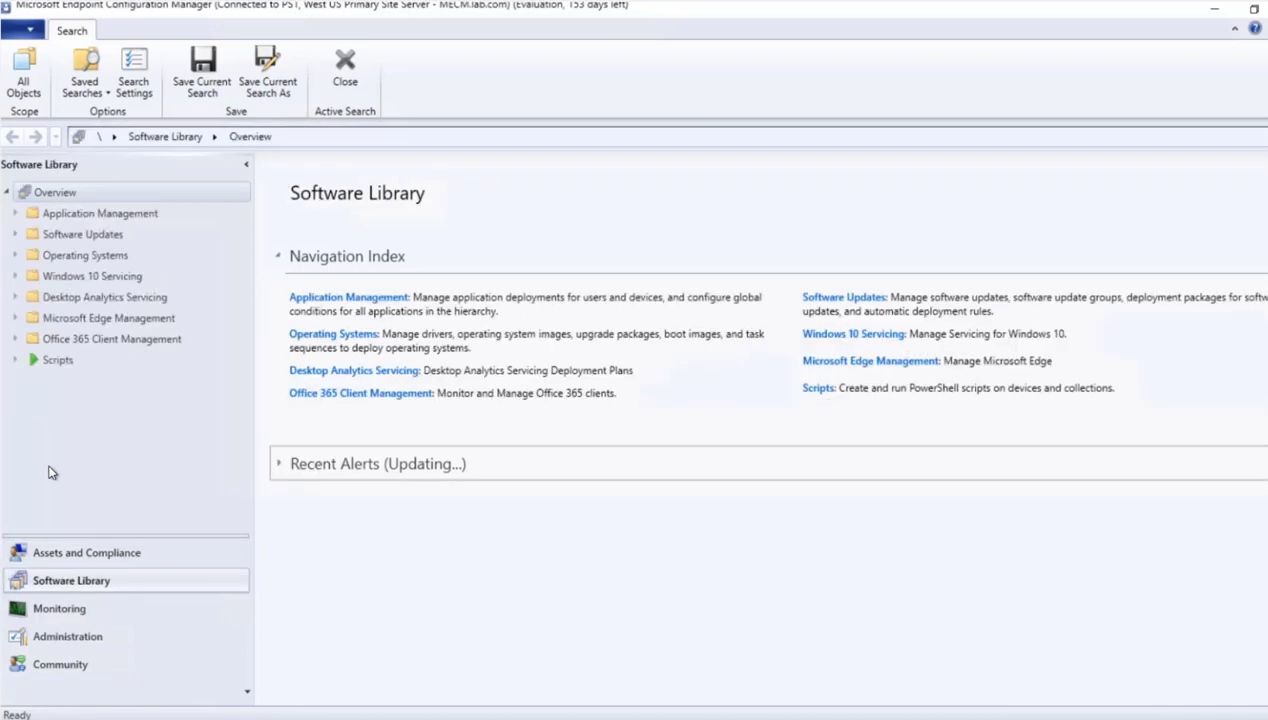
pyautogui.click(16, 236)
pyautogui.click(70, 257)
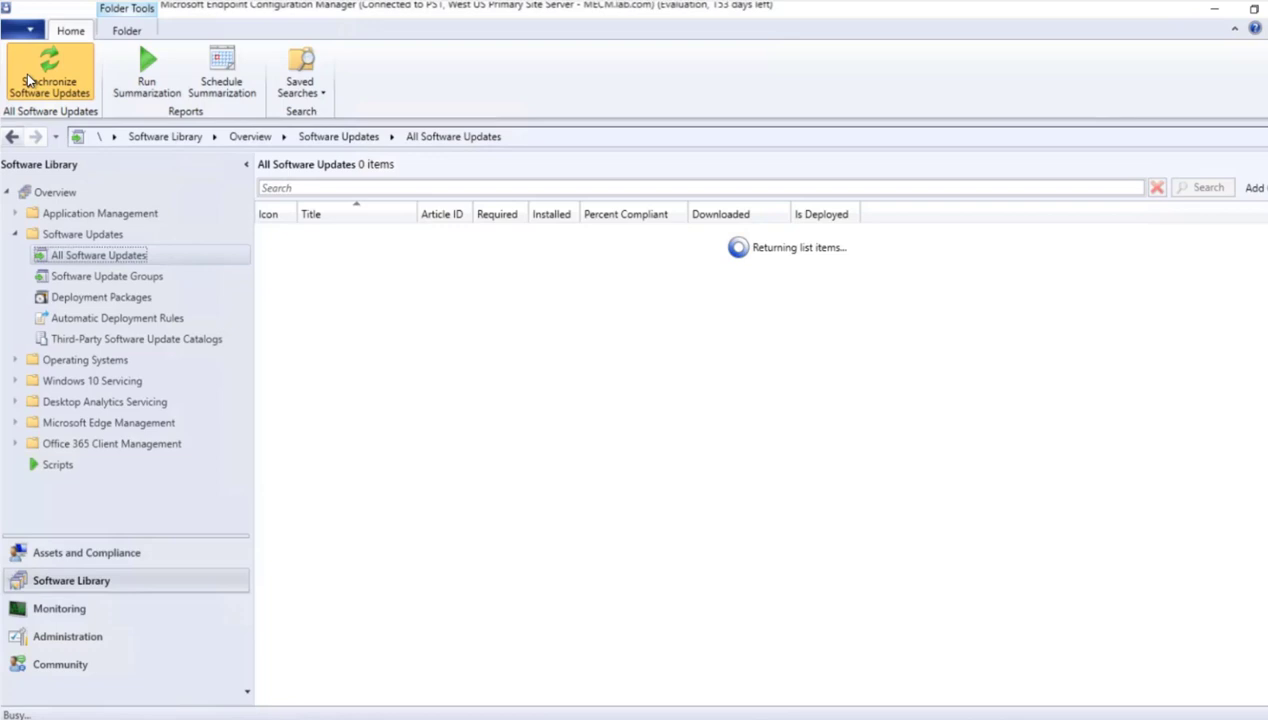
pyautogui.click(27, 79)
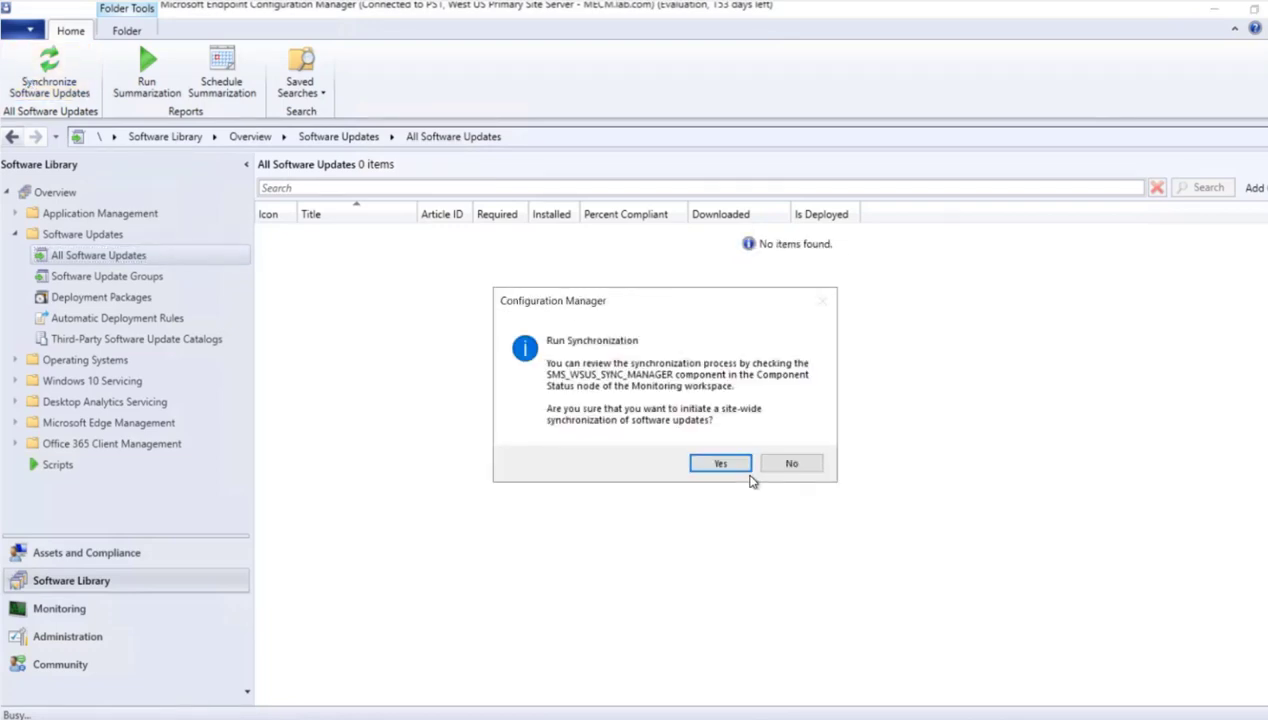
pyautogui.click(720, 463)
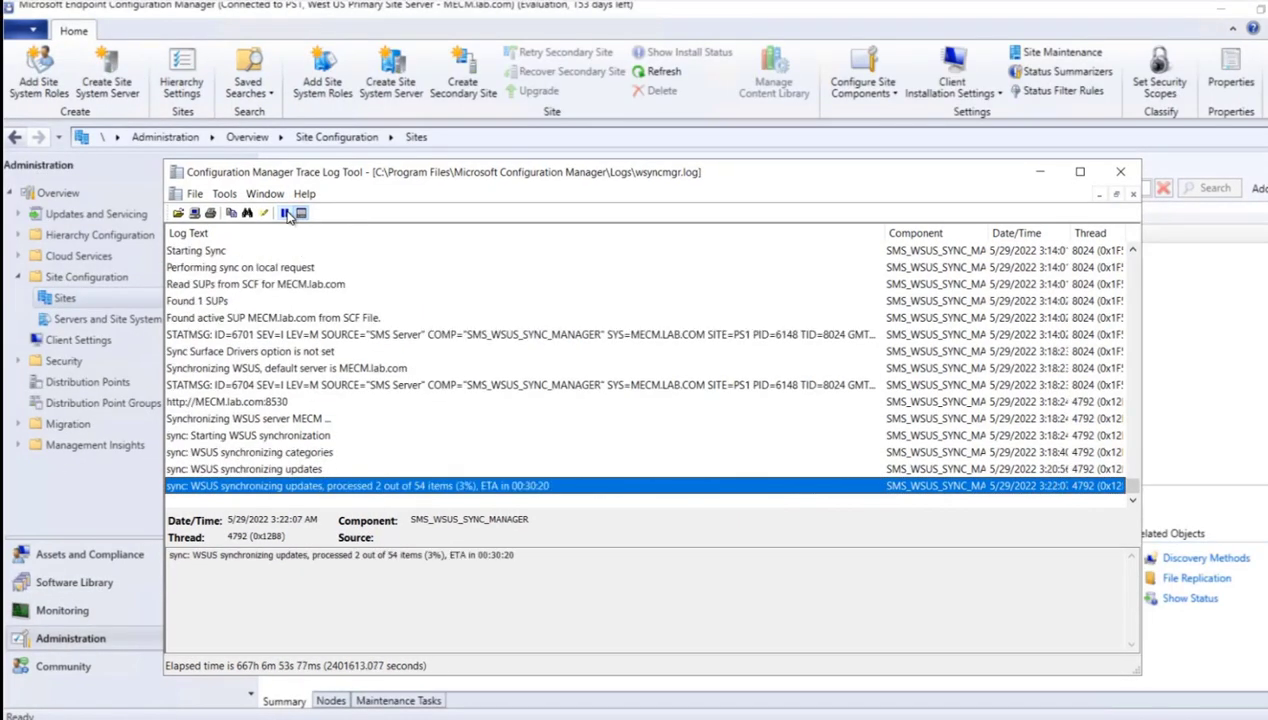
# - Examine the earlier synchronization error entries in wsyncmgr.log and return to the newest entries to follow the progress
pyautogui.click(1131, 262)
pyautogui.click(1131, 262)
pyautogui.click(1130, 494)
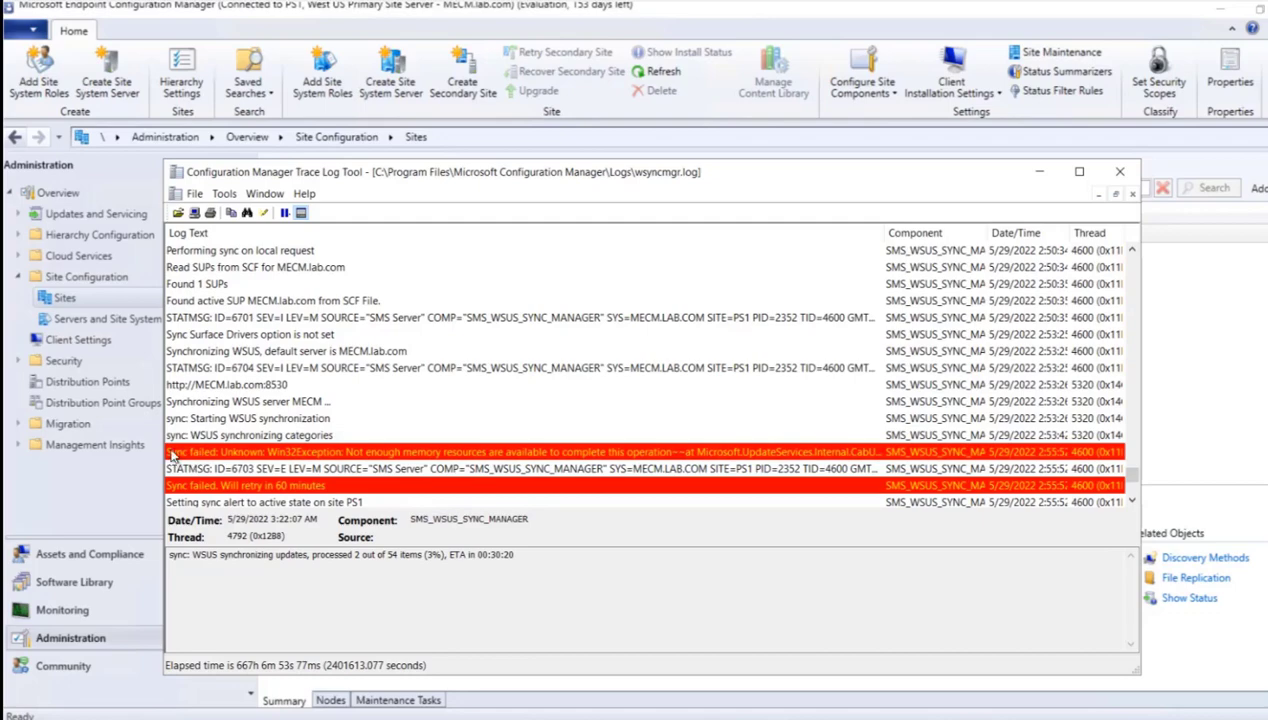
pyautogui.click(1131, 501)
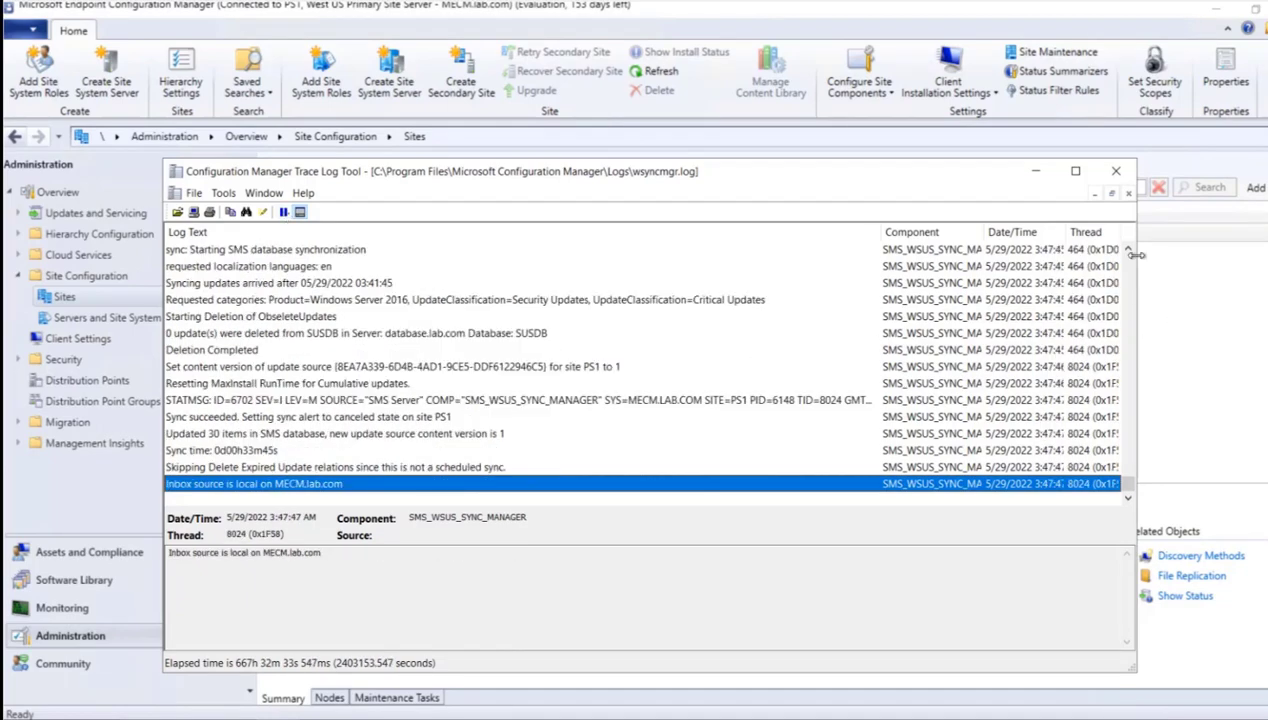
# - Maximize the wsyncmgr.log window and examine the category and update entries of the latest synchronization run
pyautogui.click(1127, 249)
pyautogui.click(1128, 250)
pyautogui.click(1076, 174)
pyautogui.scroll(20, 633, 310)
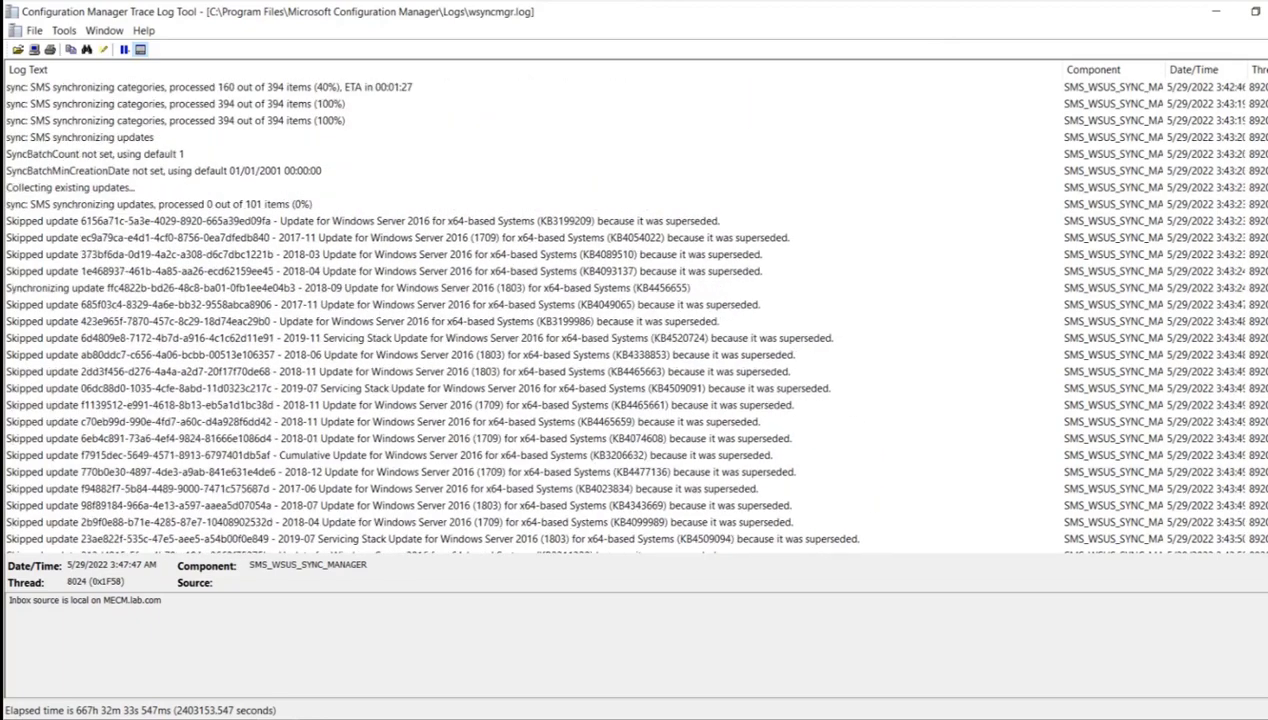
# - Switch to the Configuration Manager console, list All Software Updates in the Software Library and fit the Title column to the full update names
pyautogui.scroll(5, 633, 310)
pyautogui.scroll(-7, 633, 310)
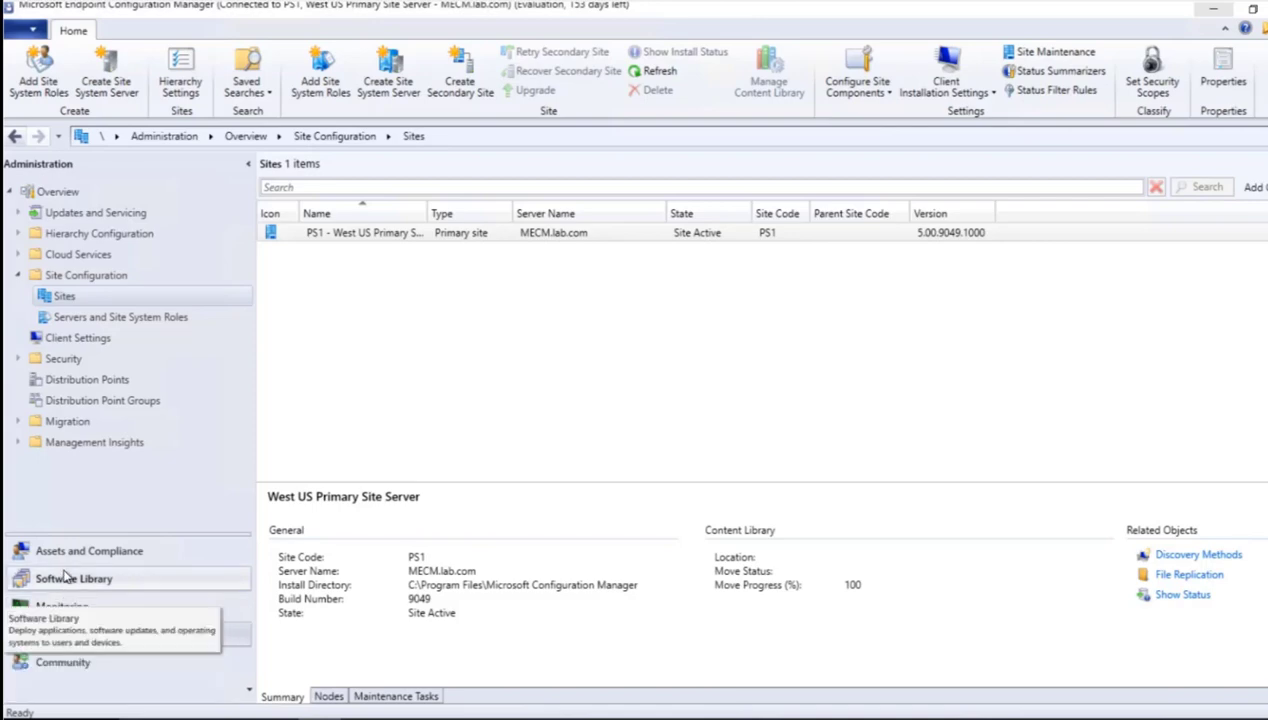
pyautogui.click(63, 579)
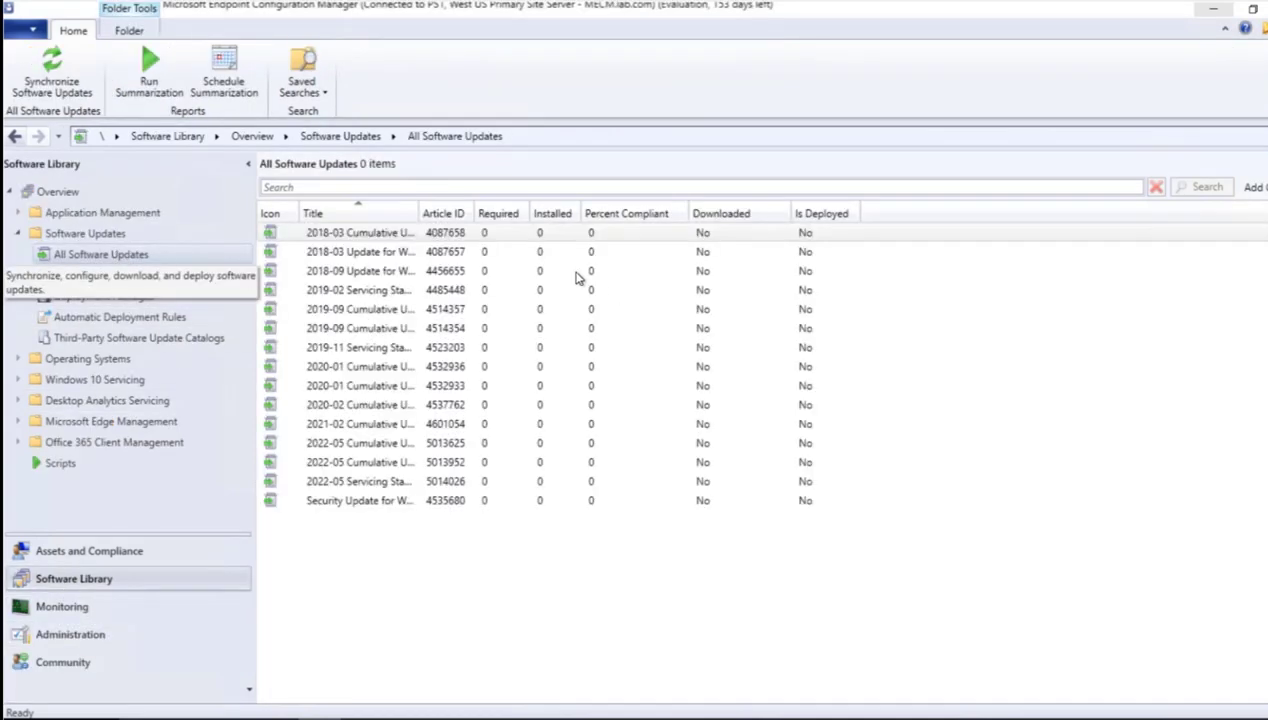
pyautogui.rightClick(415, 208)
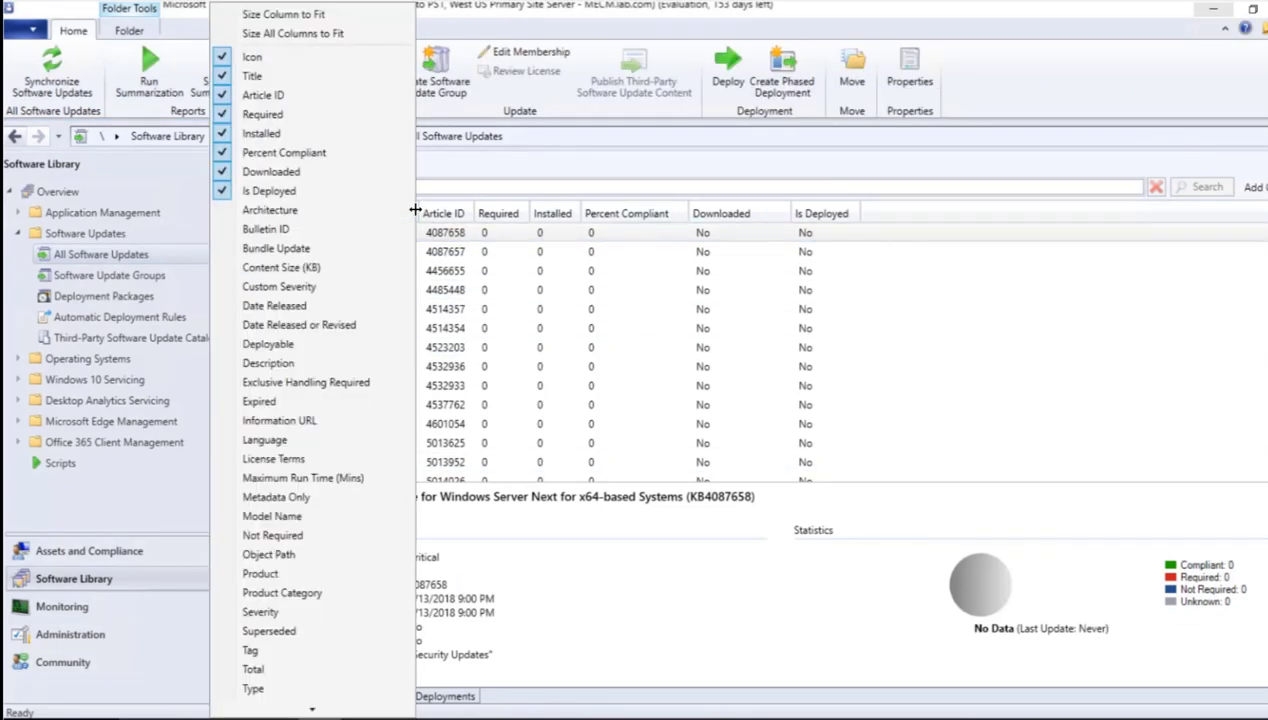
pyautogui.click(620, 172)
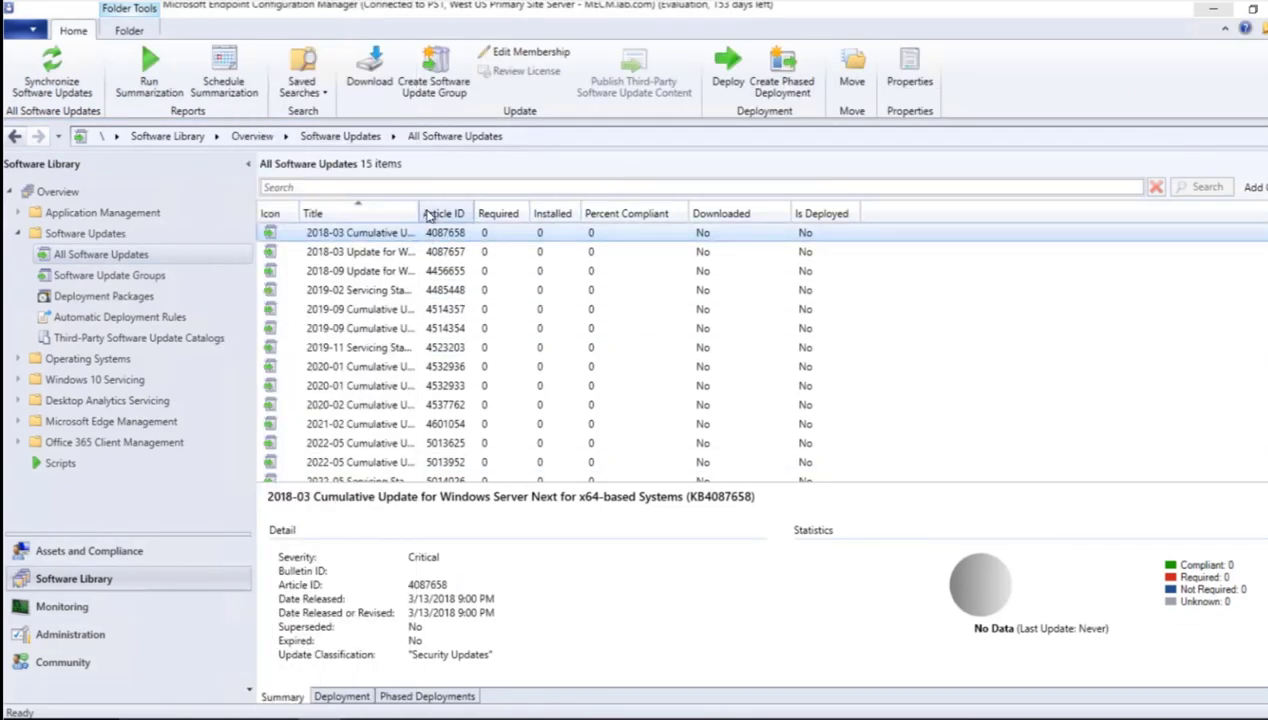
pyautogui.doubleClick(420, 213)
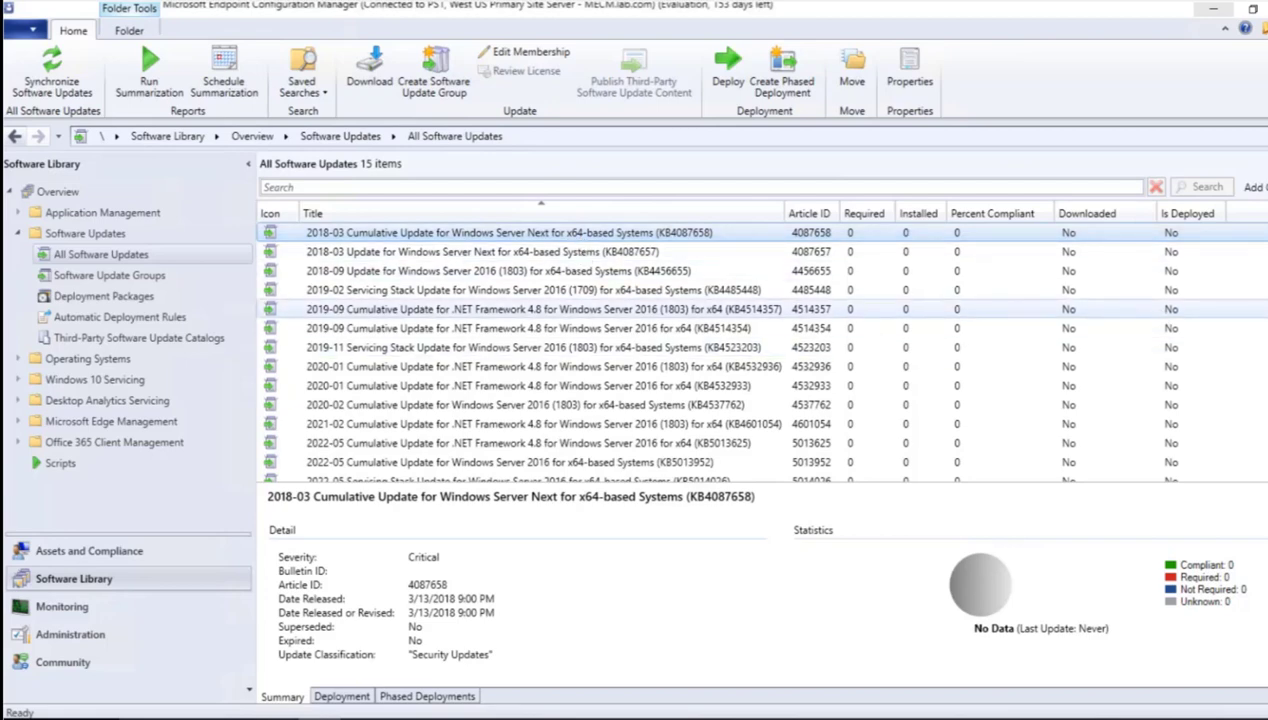
pyautogui.scroll(-1, 760, 350)
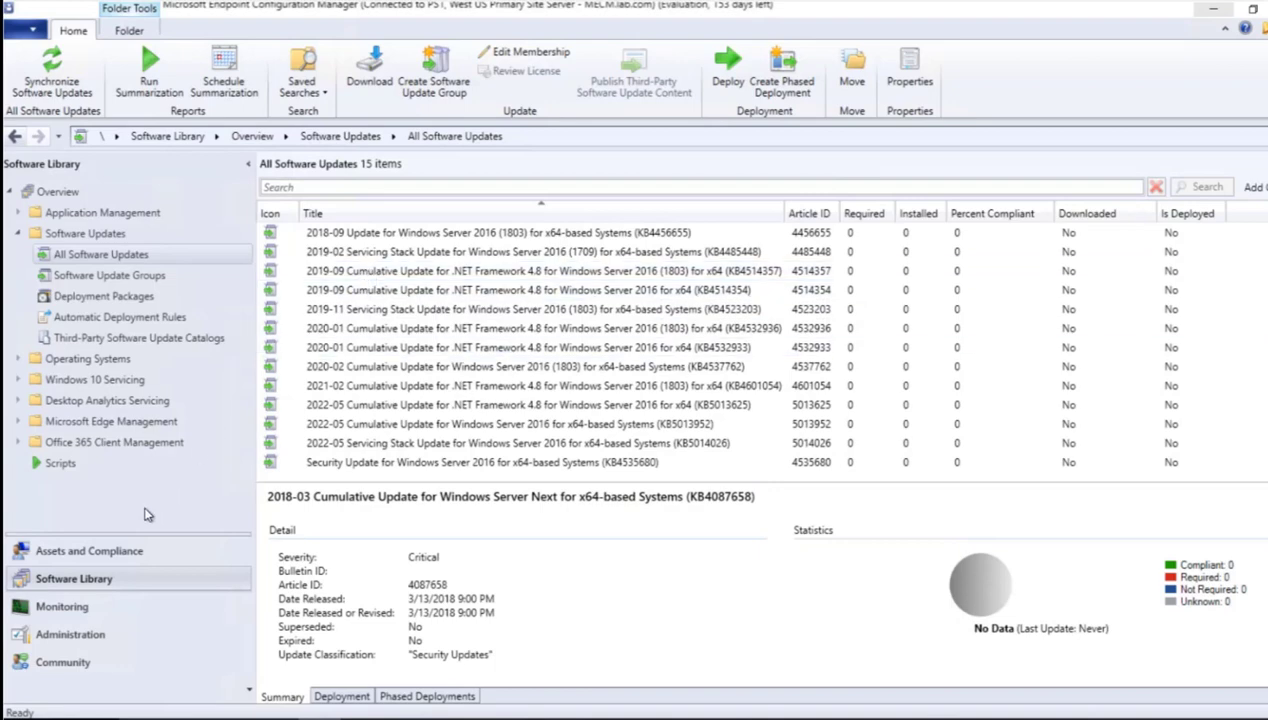
# - Review the products and classifications selected in the PS1 site's Software Update Point component properties, closing them without changes
pyautogui.click(62, 636)
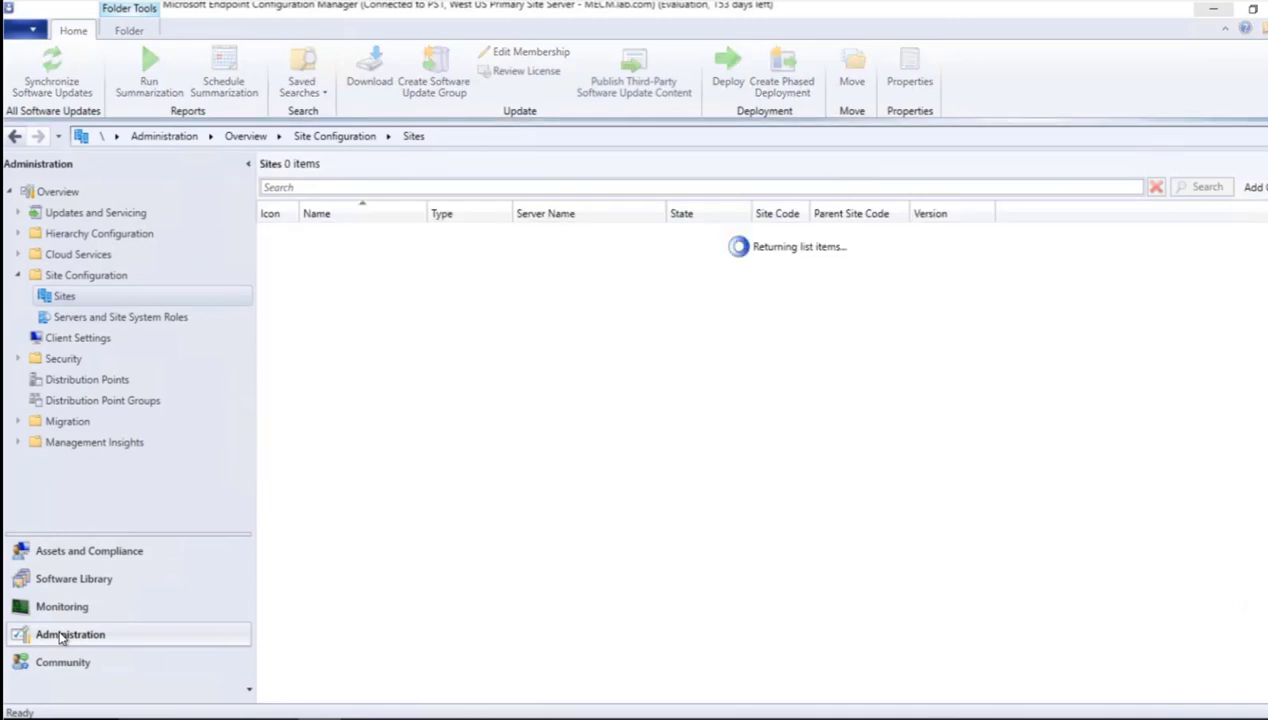
pyautogui.click(382, 234)
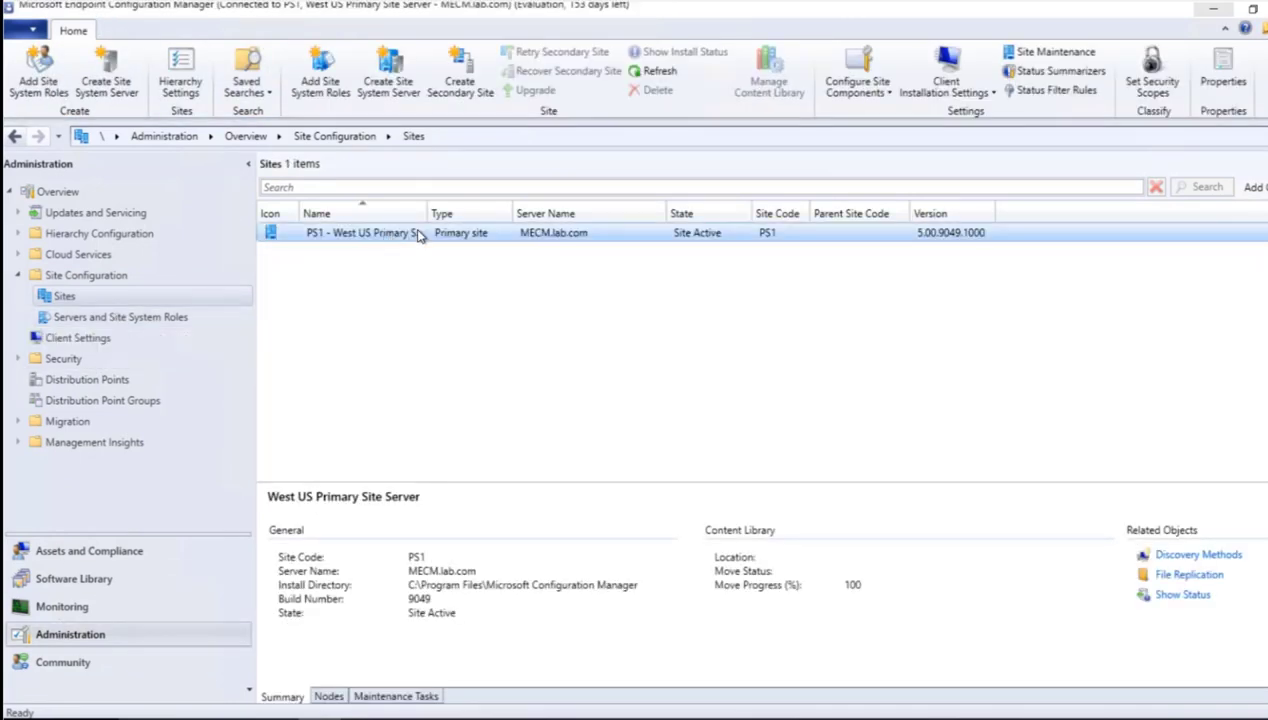
pyautogui.click(879, 93)
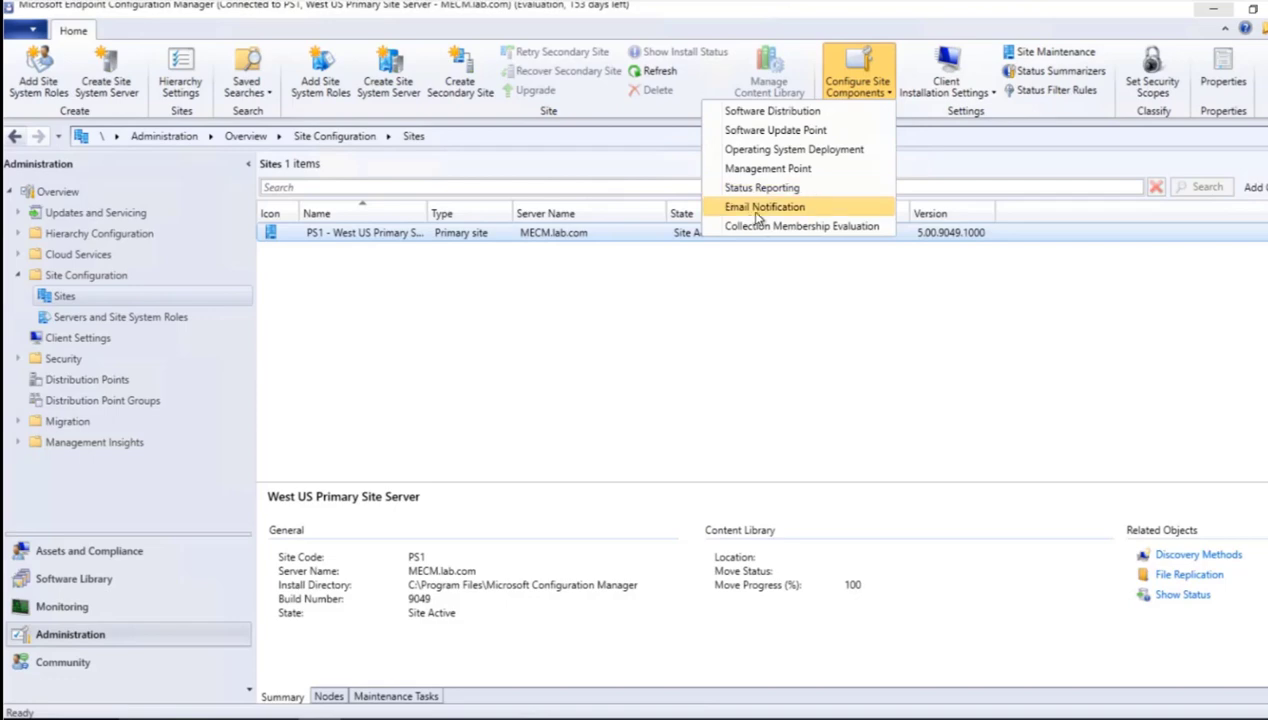
pyautogui.click(749, 131)
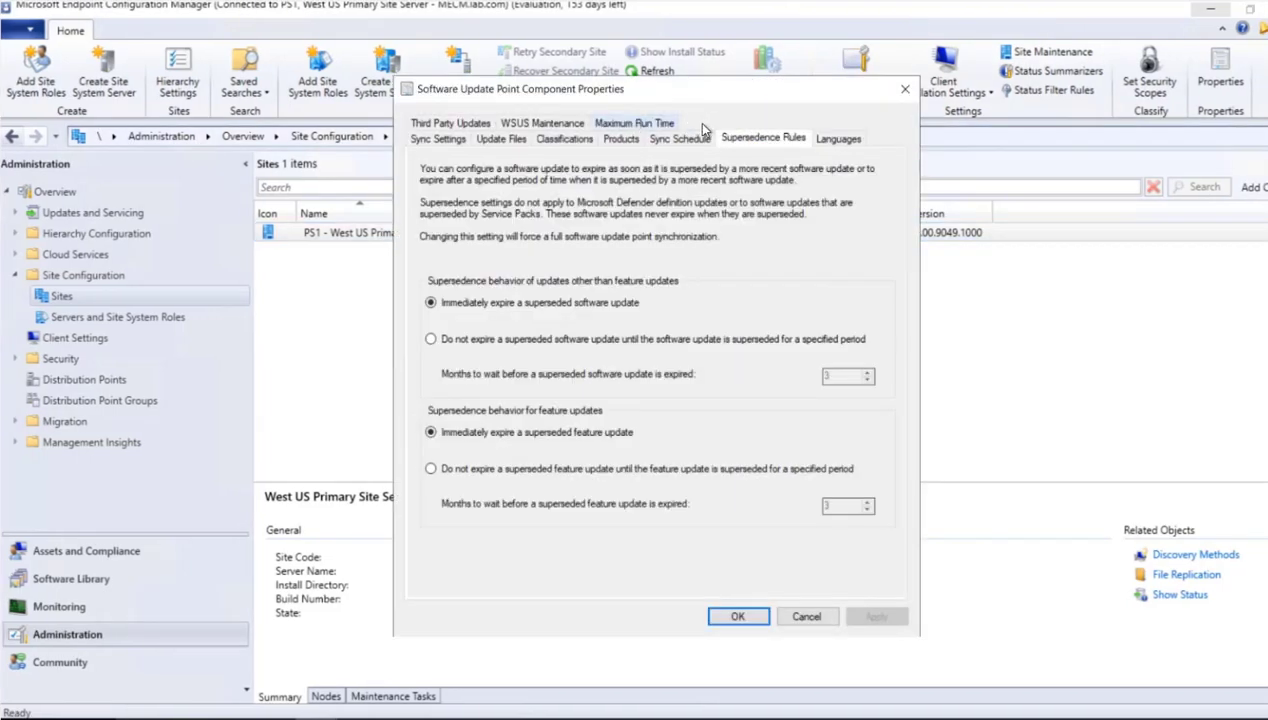
pyautogui.click(624, 140)
pyautogui.moveTo(899, 200); pyautogui.dragTo(851, 404)
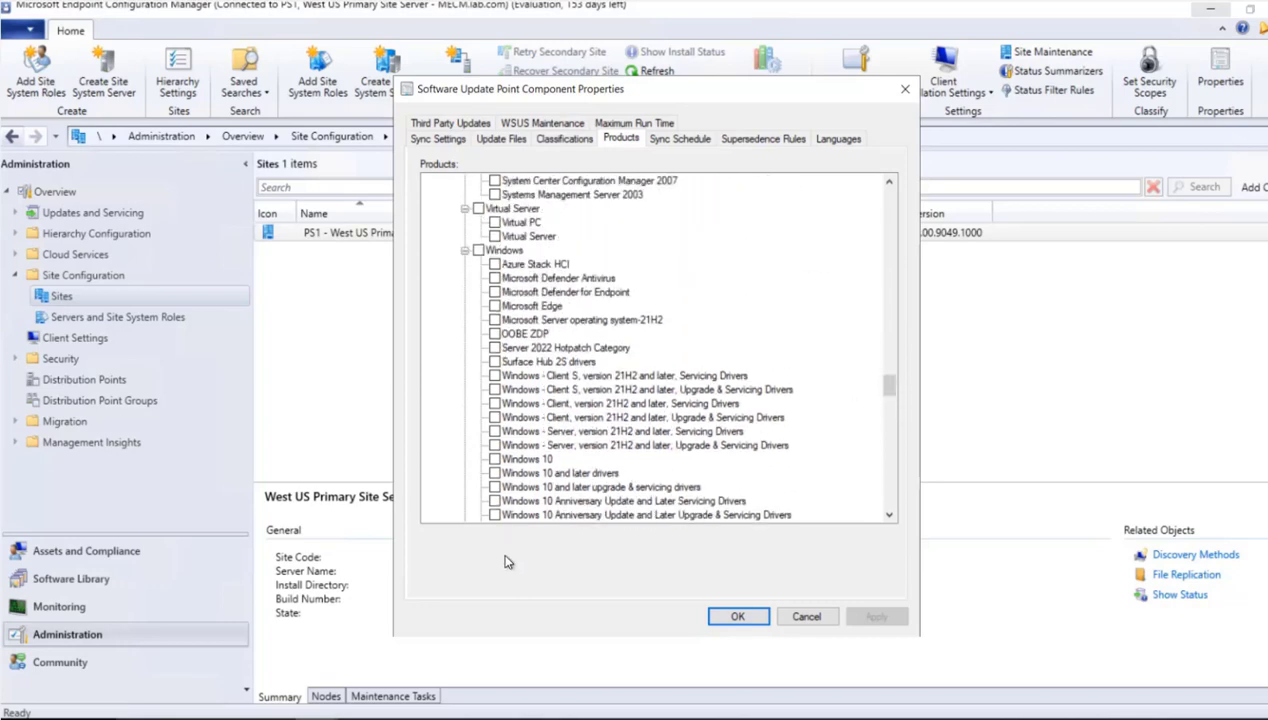
pyautogui.click(541, 143)
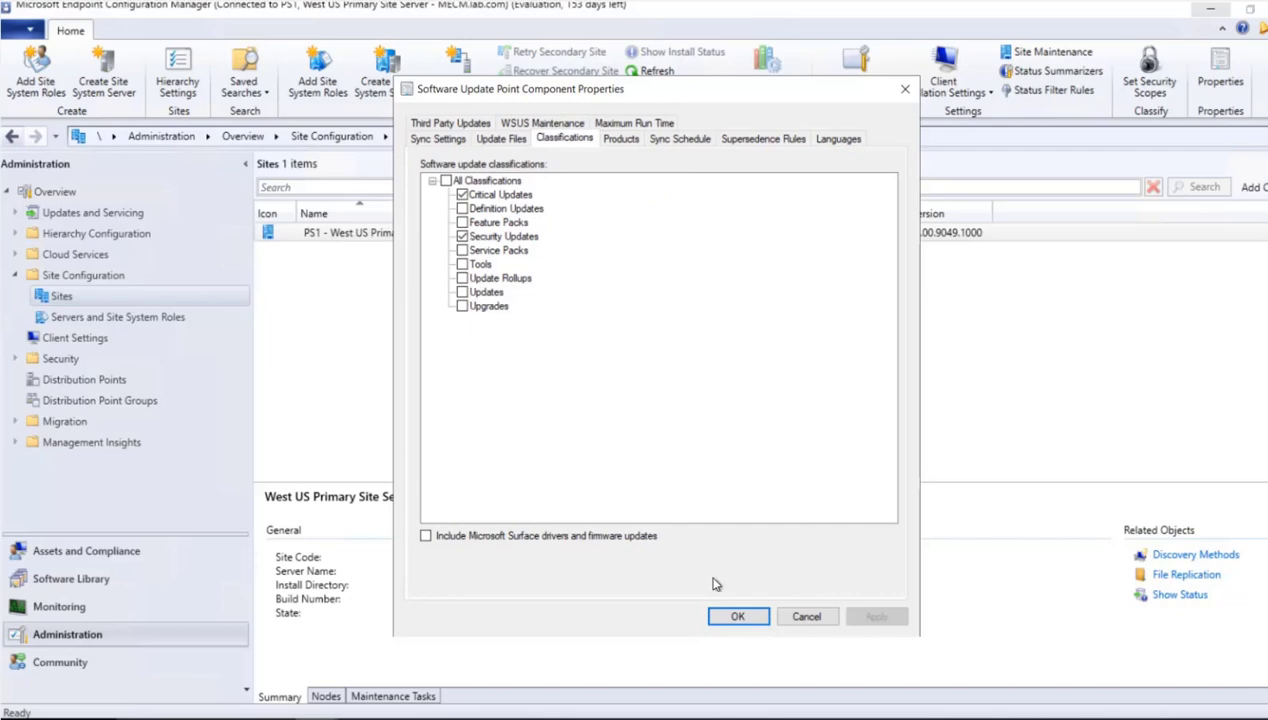
pyautogui.click(803, 614)
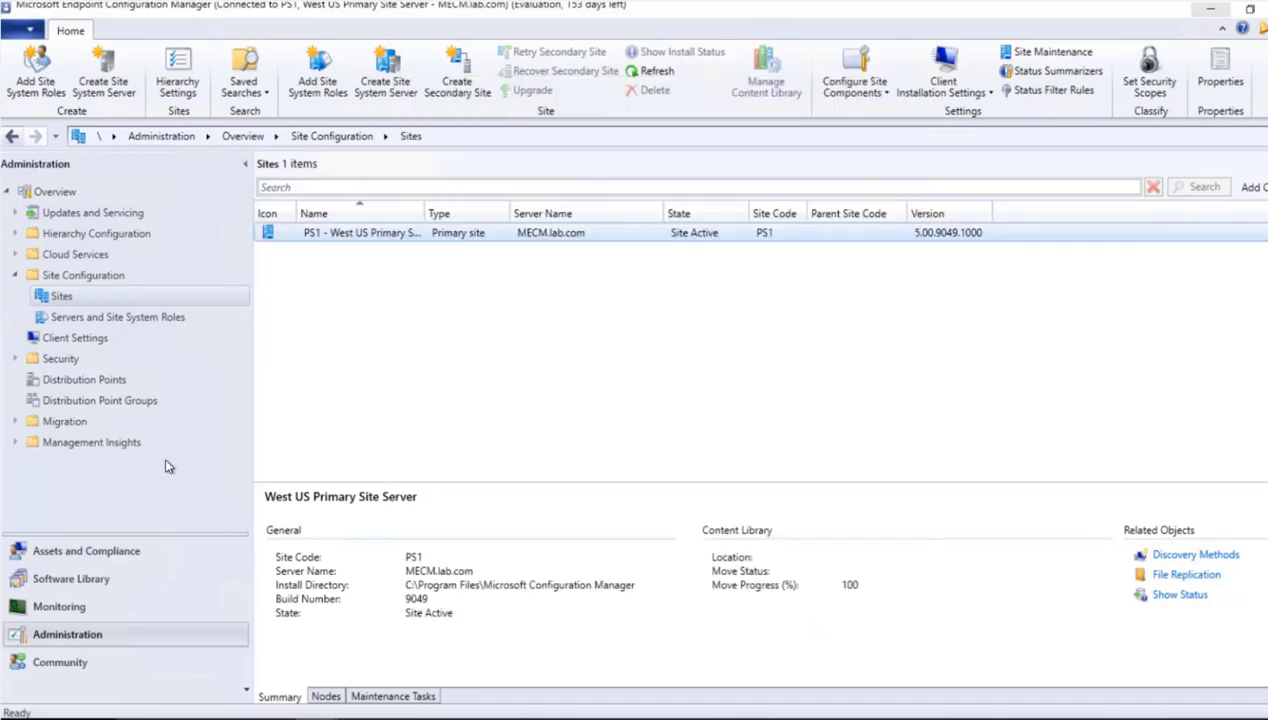
# - Return to All Software Updates in the Software Library and look through the synchronized updates
pyautogui.click(62, 578)
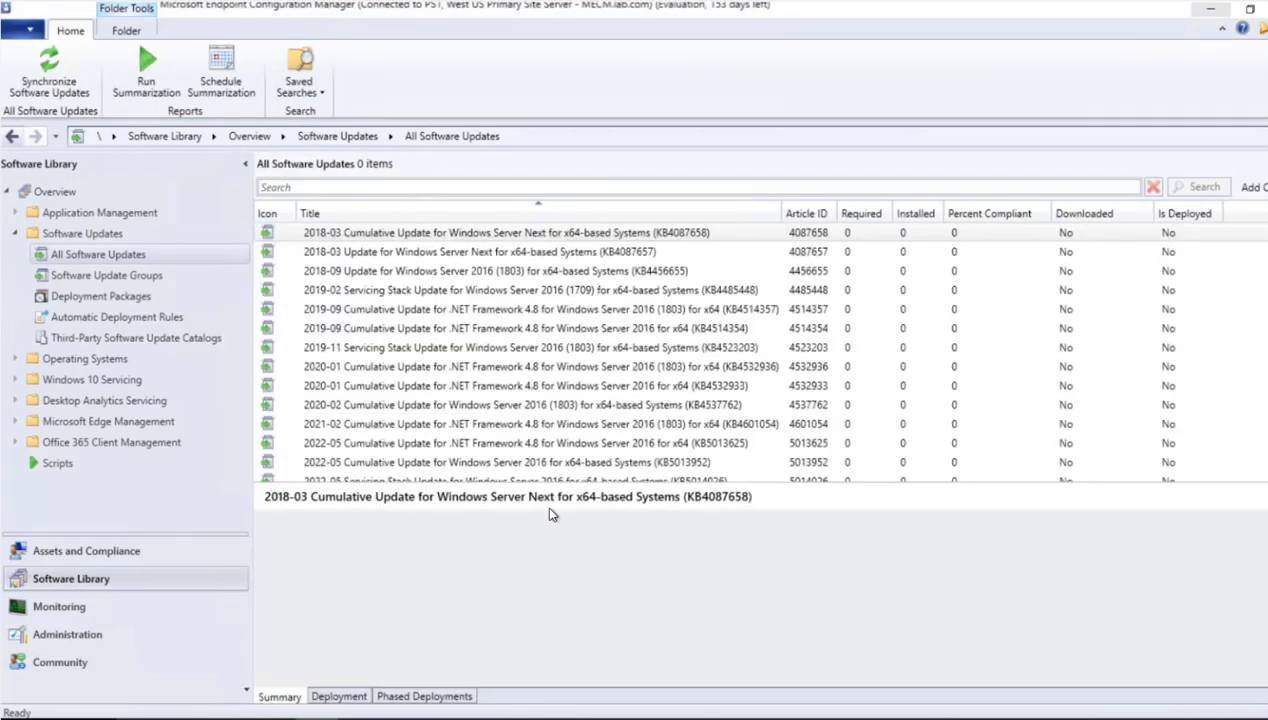
pyautogui.scroll(-1, 760, 347)
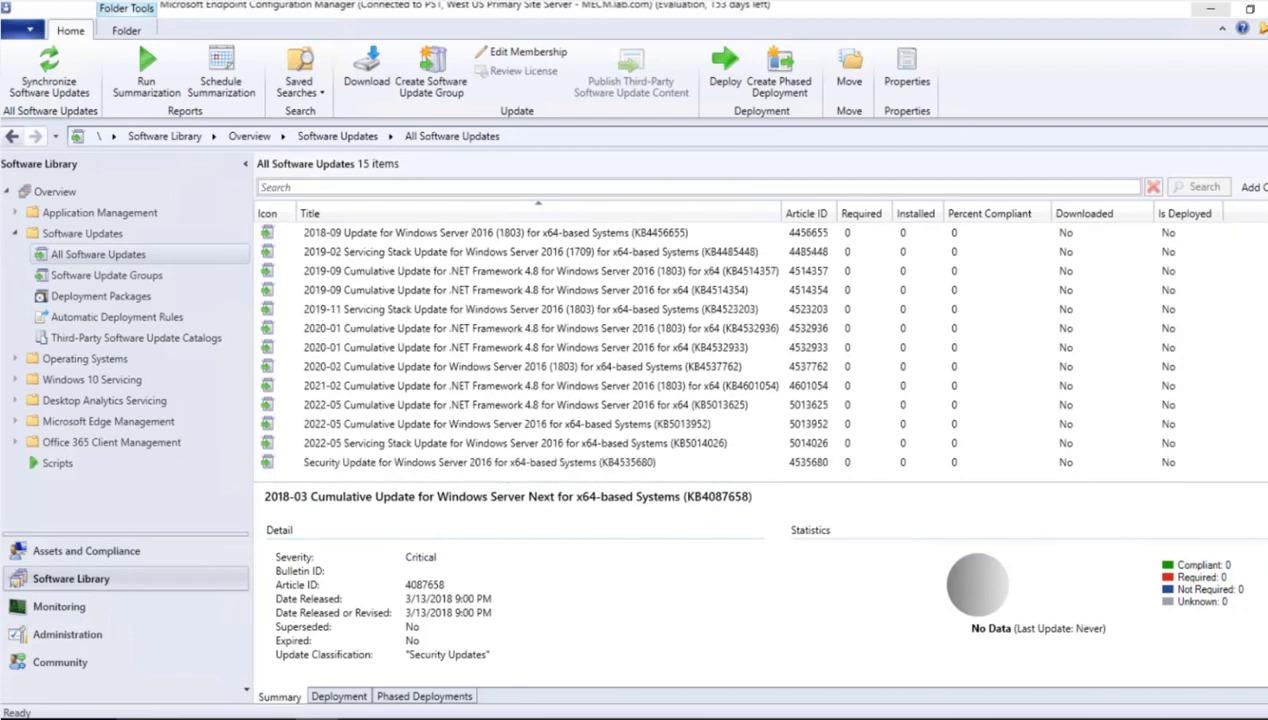
pyautogui.scroll(1, 457, 309)
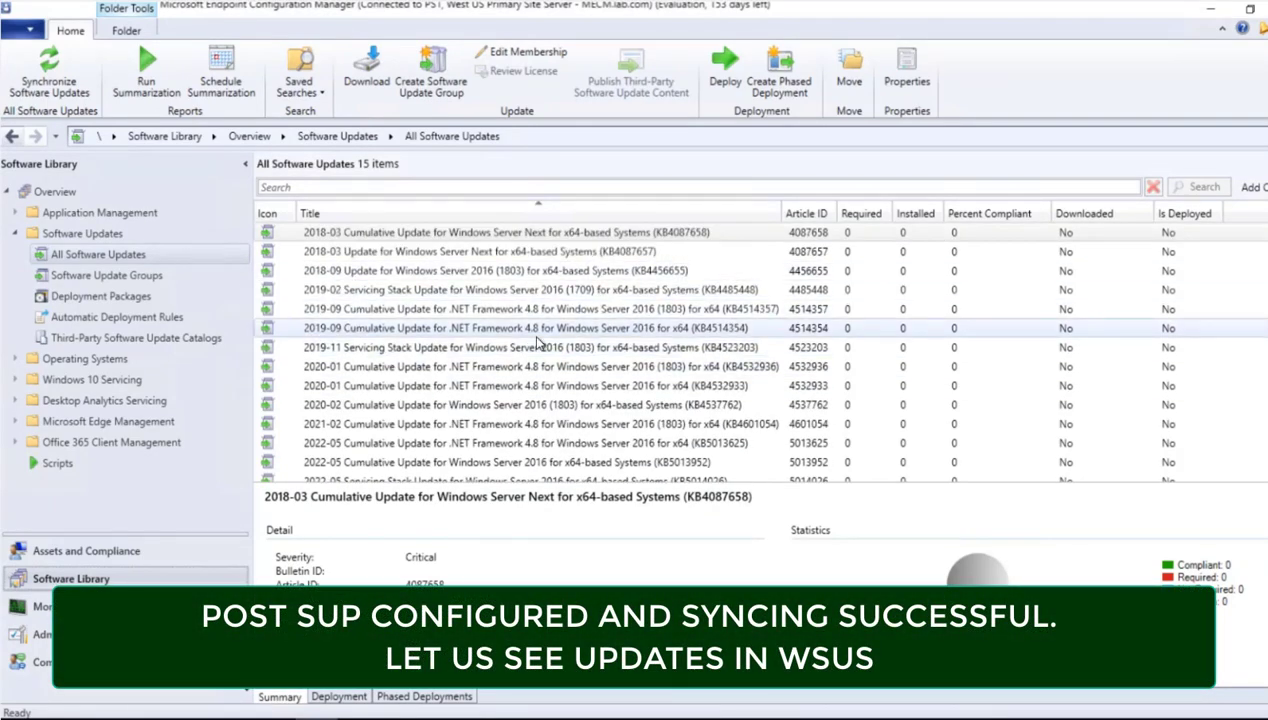
# - Search Windows for "wsus", launch the Update Services console and allow it to make changes to the device
pyautogui.click(34, 706)
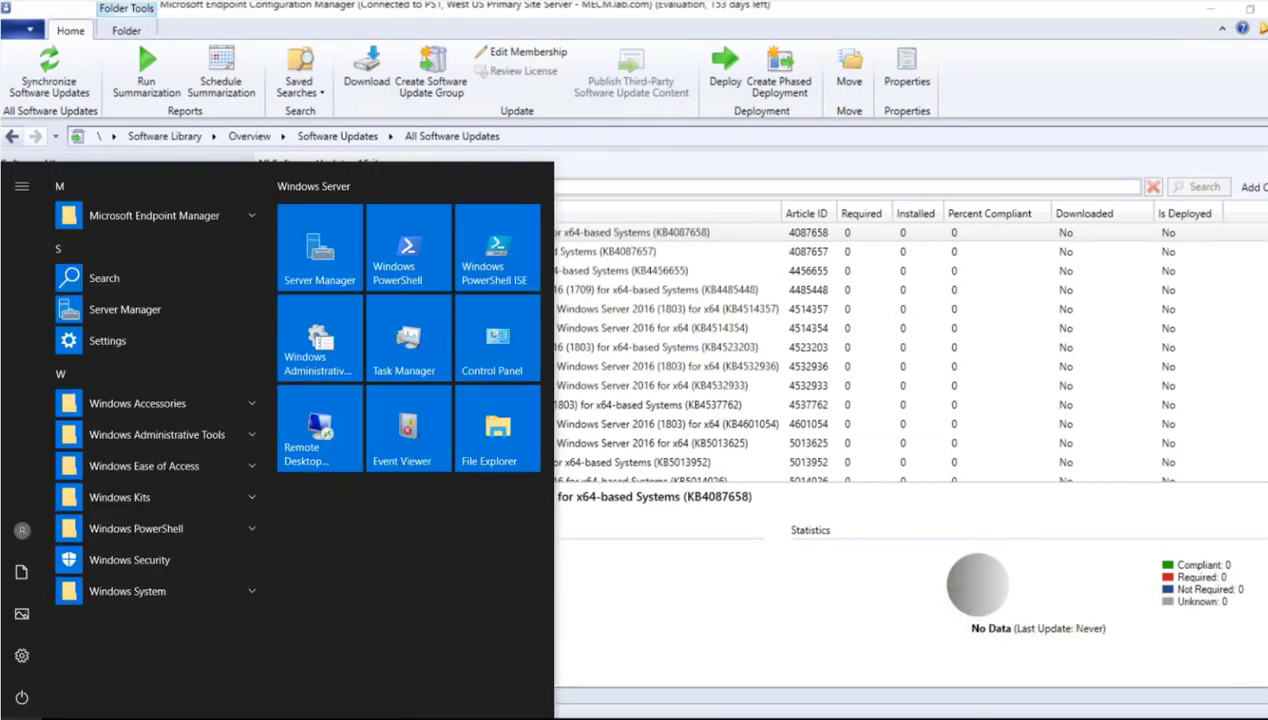
pyautogui.write('wsus')
pyautogui.press('Return')
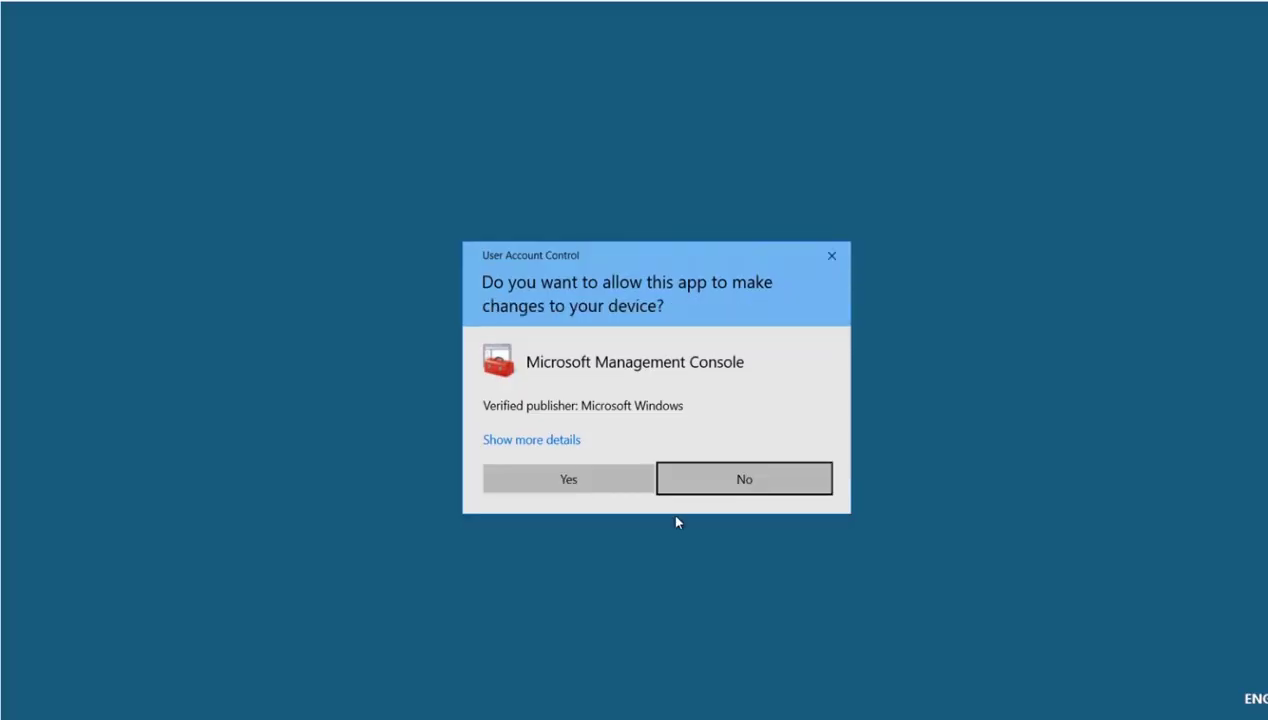
pyautogui.click(541, 482)
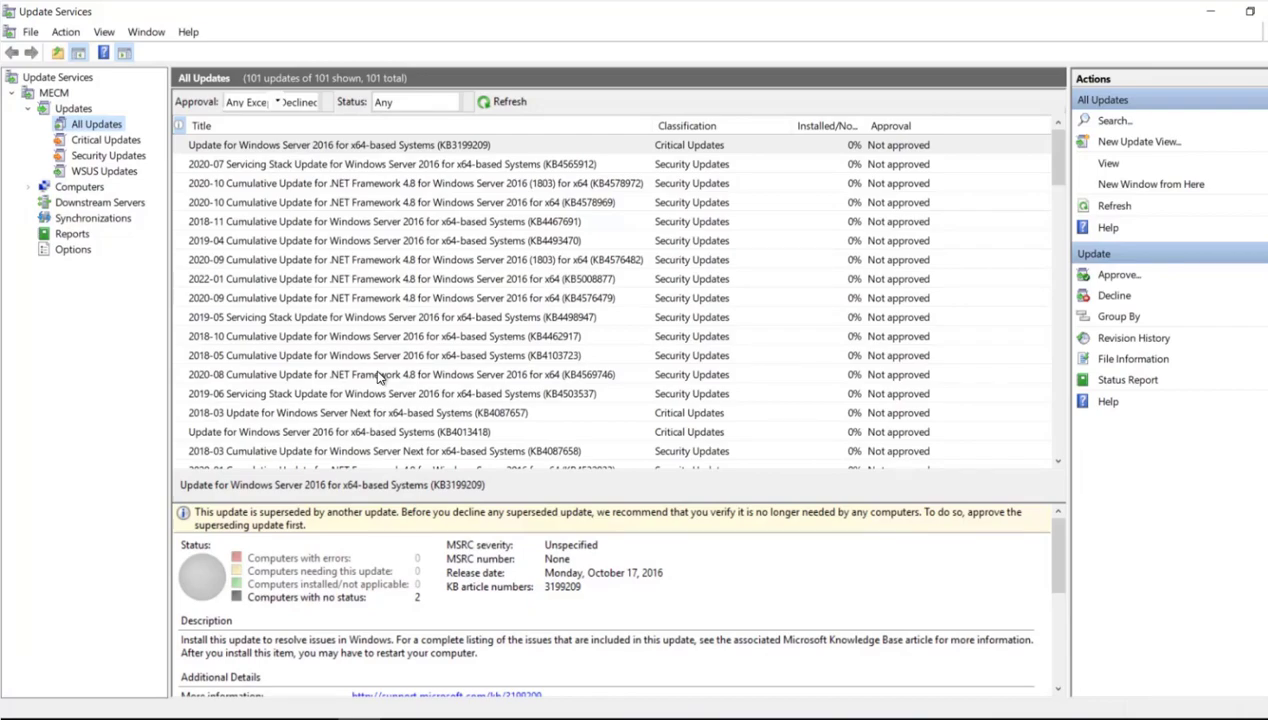
# - Switch to the Paint diagram showing the connections between MECM, SUP, WSUS and the MS Windows update server
pyautogui.hotkey('alt', 'Tab')
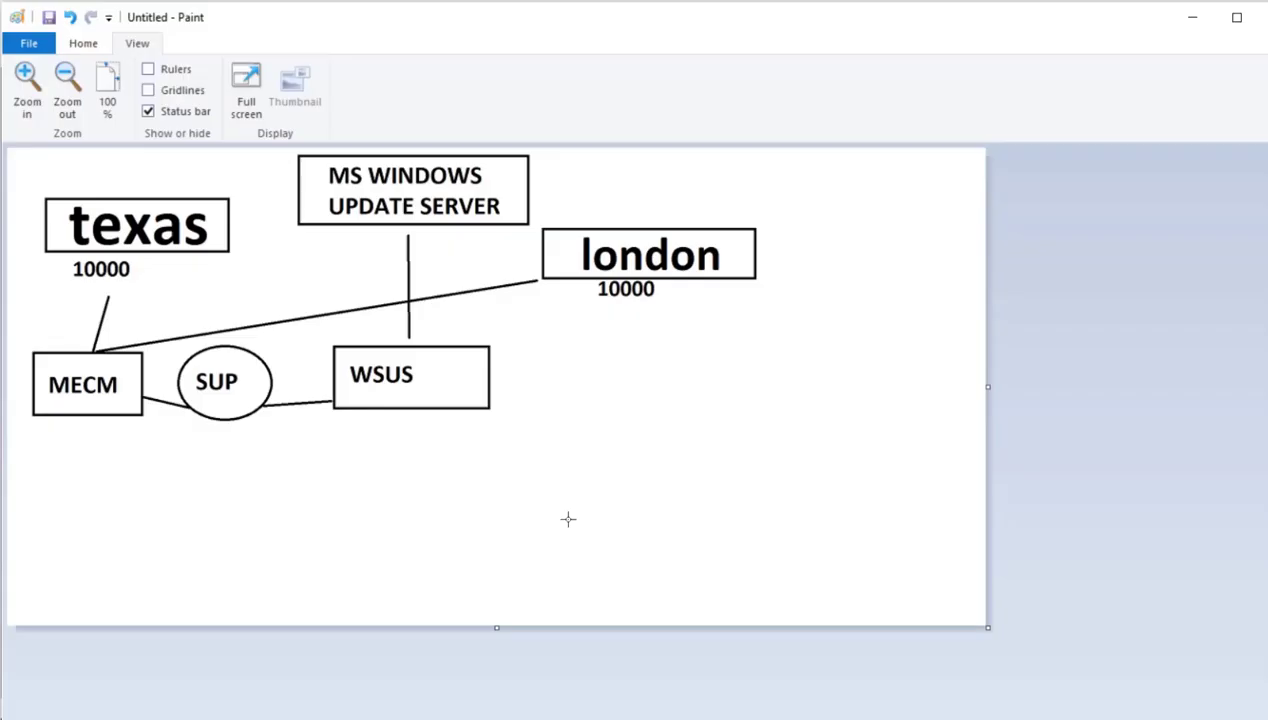